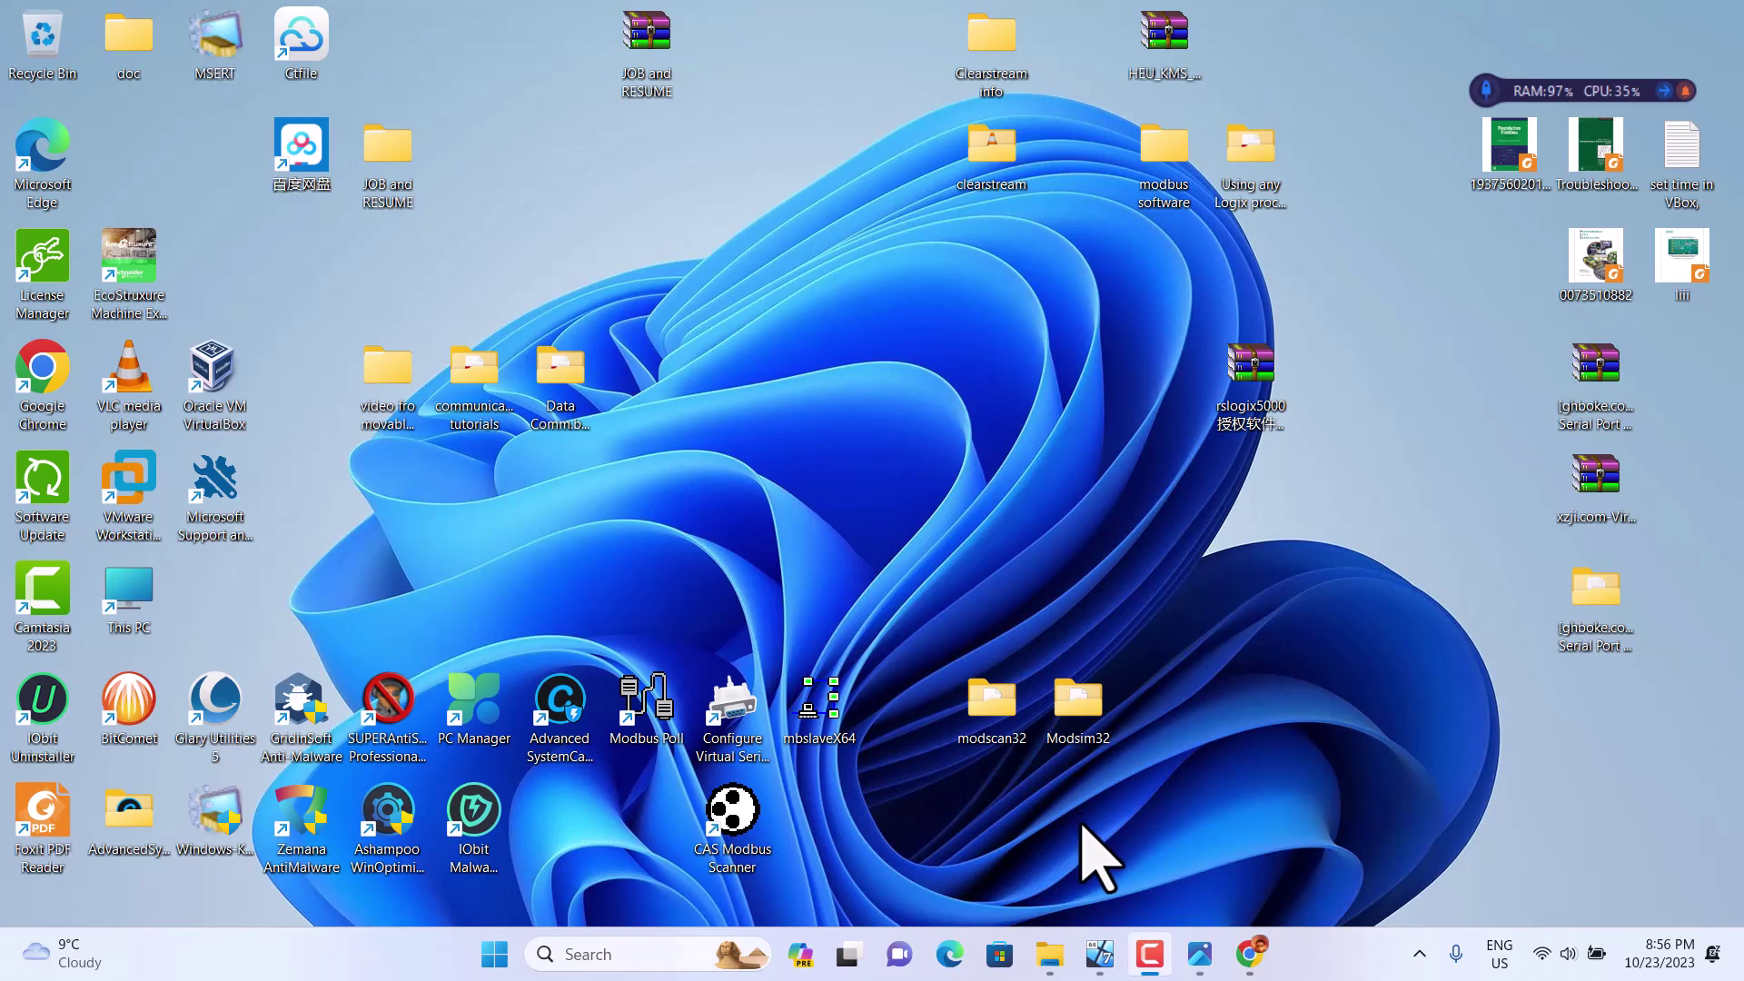
Step: Restore the Windows 7 virtual machine in VirtualBox and open its Start menu
{"action": "mouse_move", "coordinate": [1104, 952]}
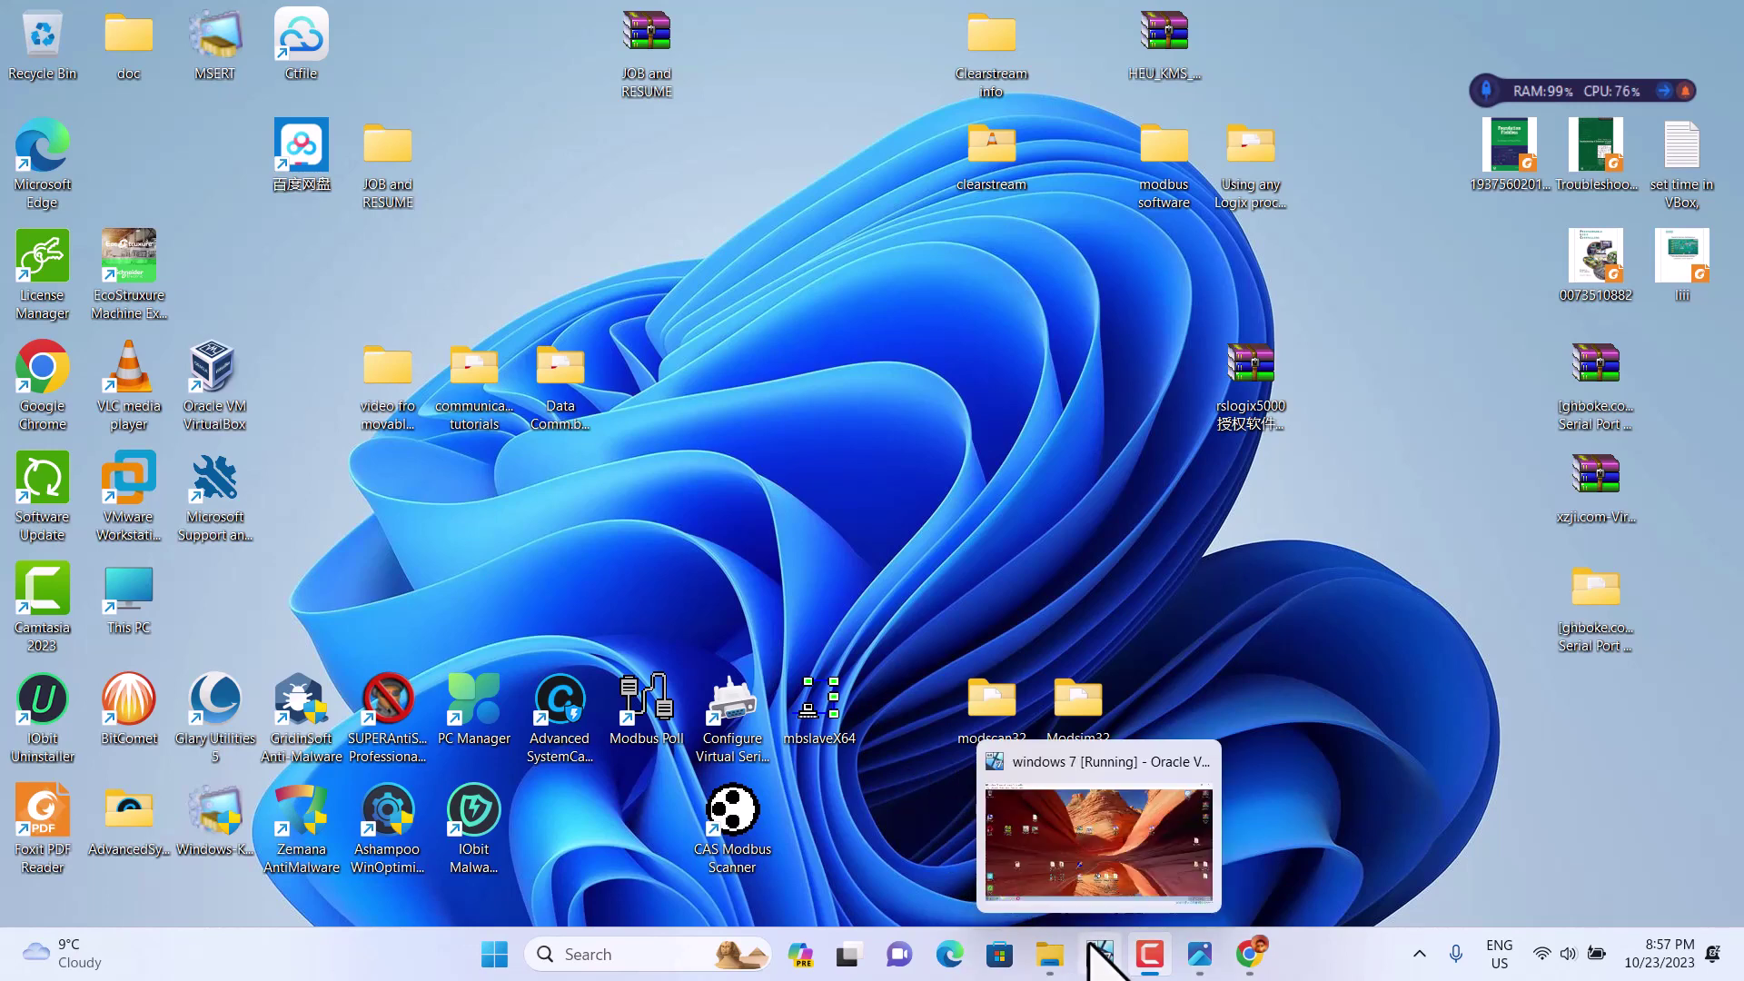
{"action": "left_click", "coordinate": [1095, 950]}
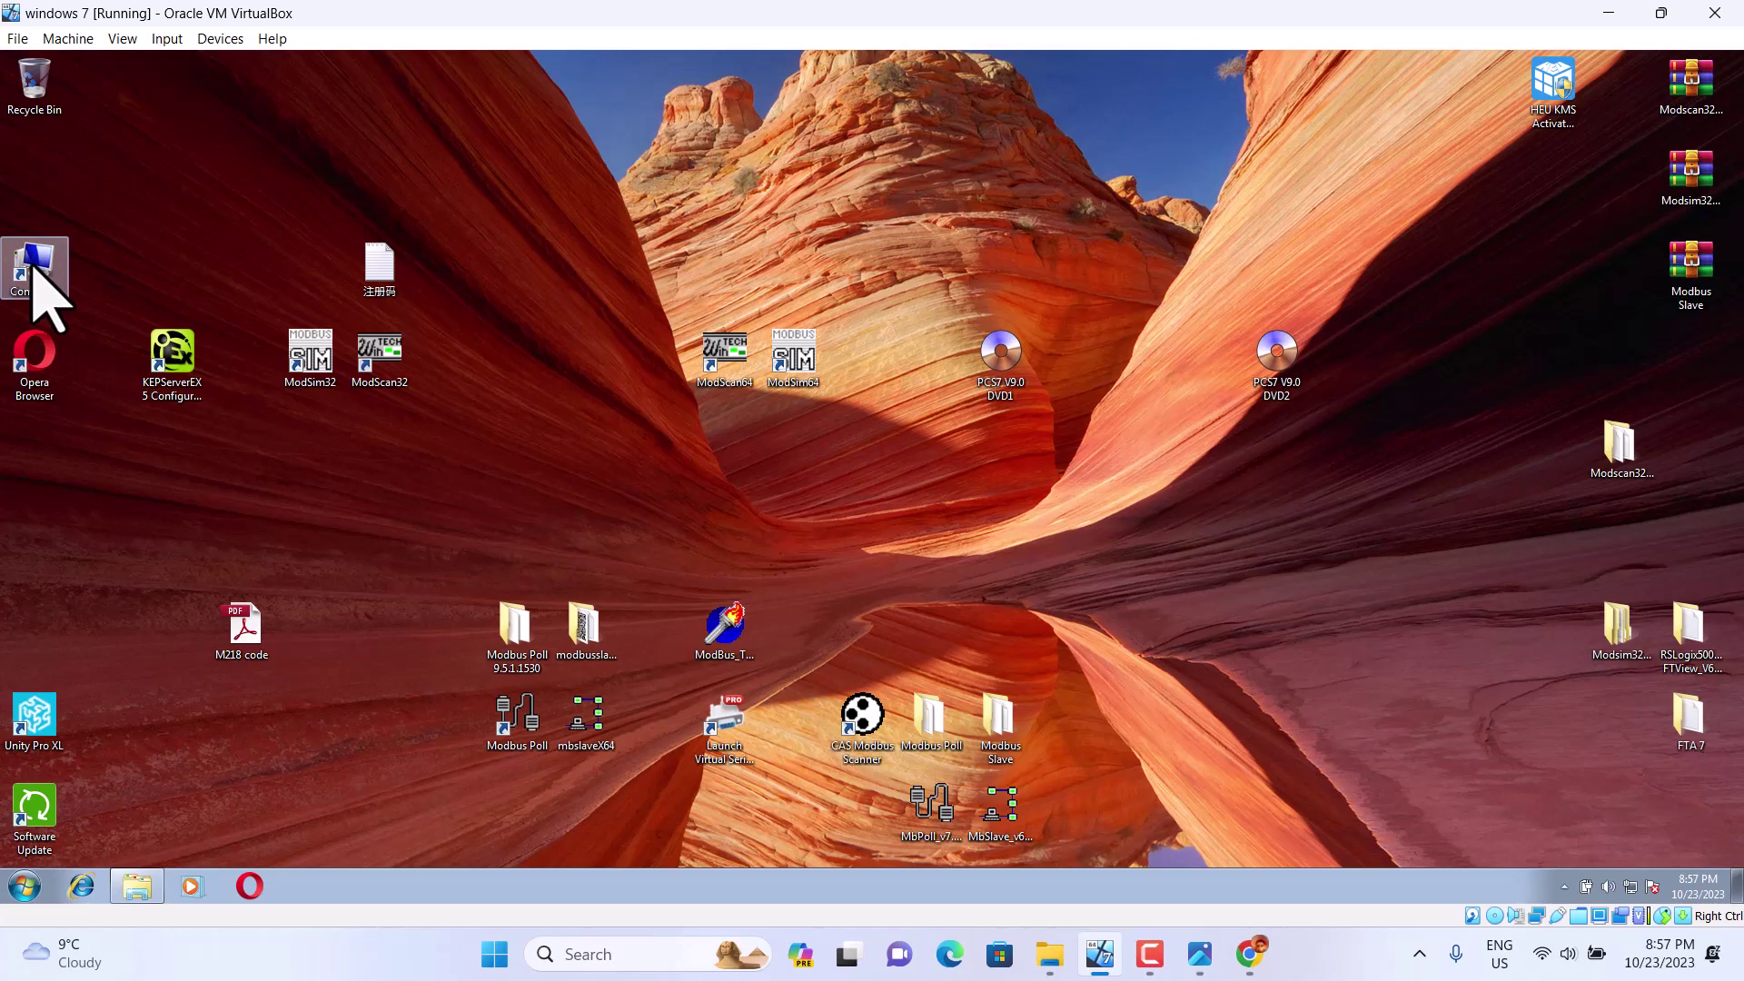
{"action": "left_click", "coordinate": [15, 888]}
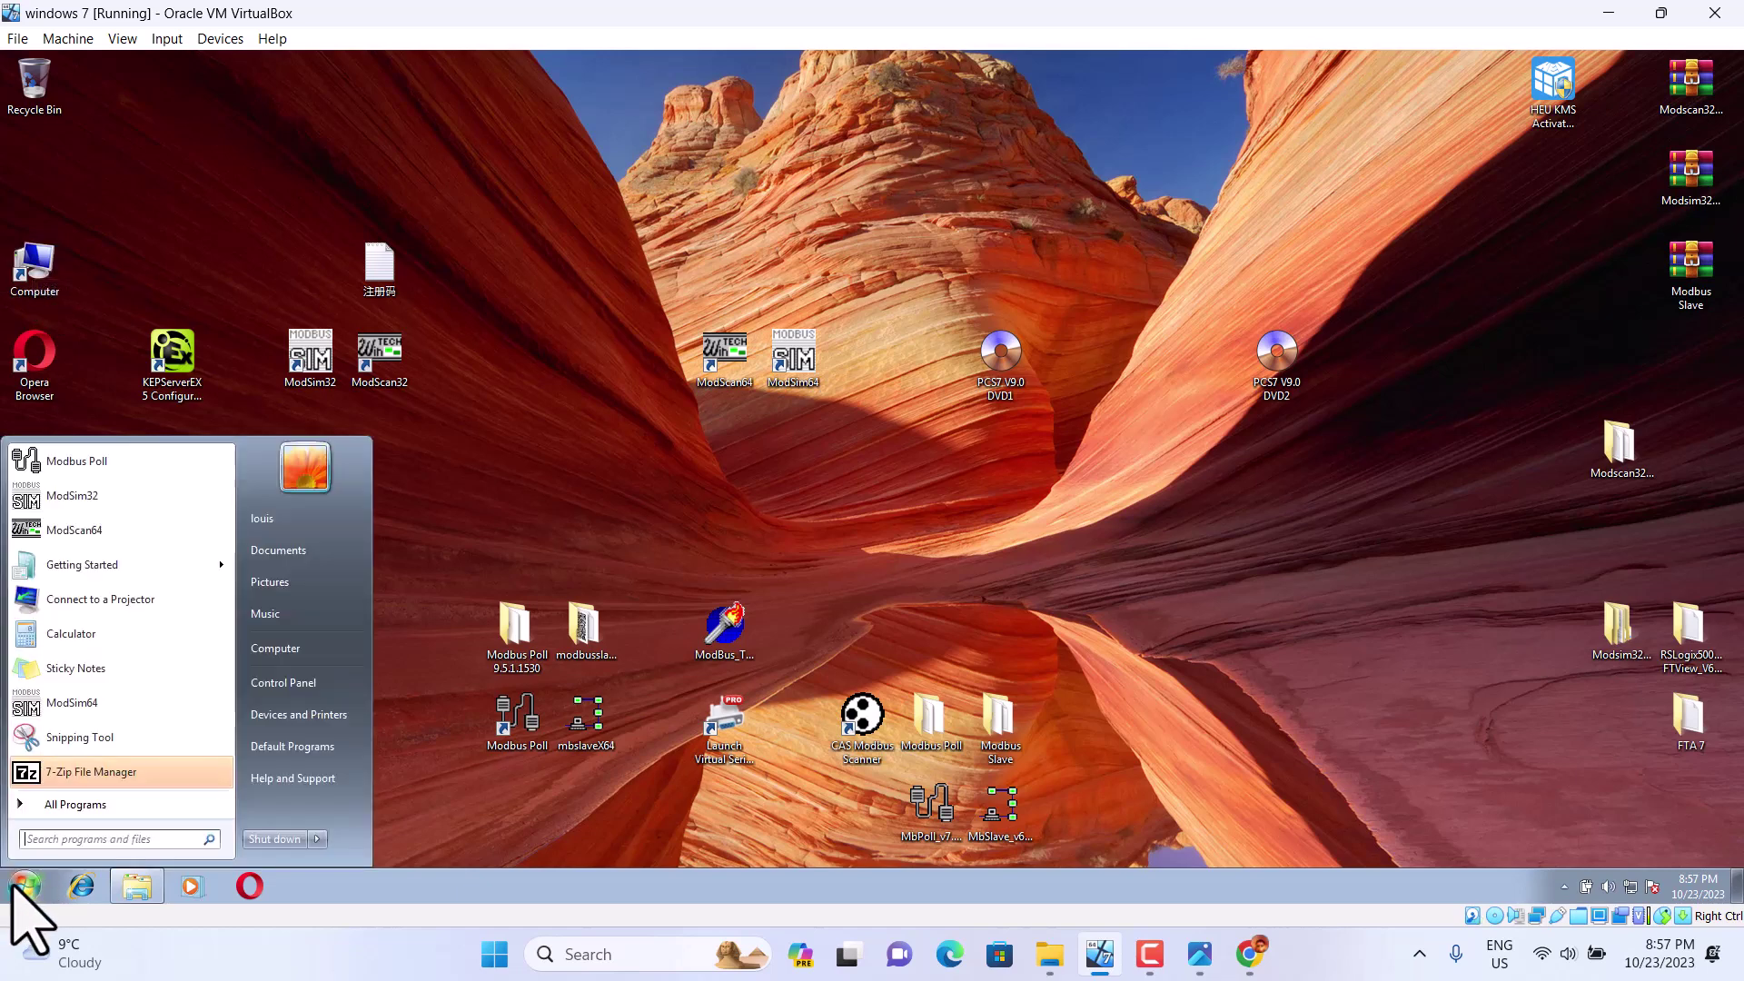
Step: Go from Control Panel through Programs to the Programs and Features list
{"action": "left_click", "coordinate": [292, 684]}
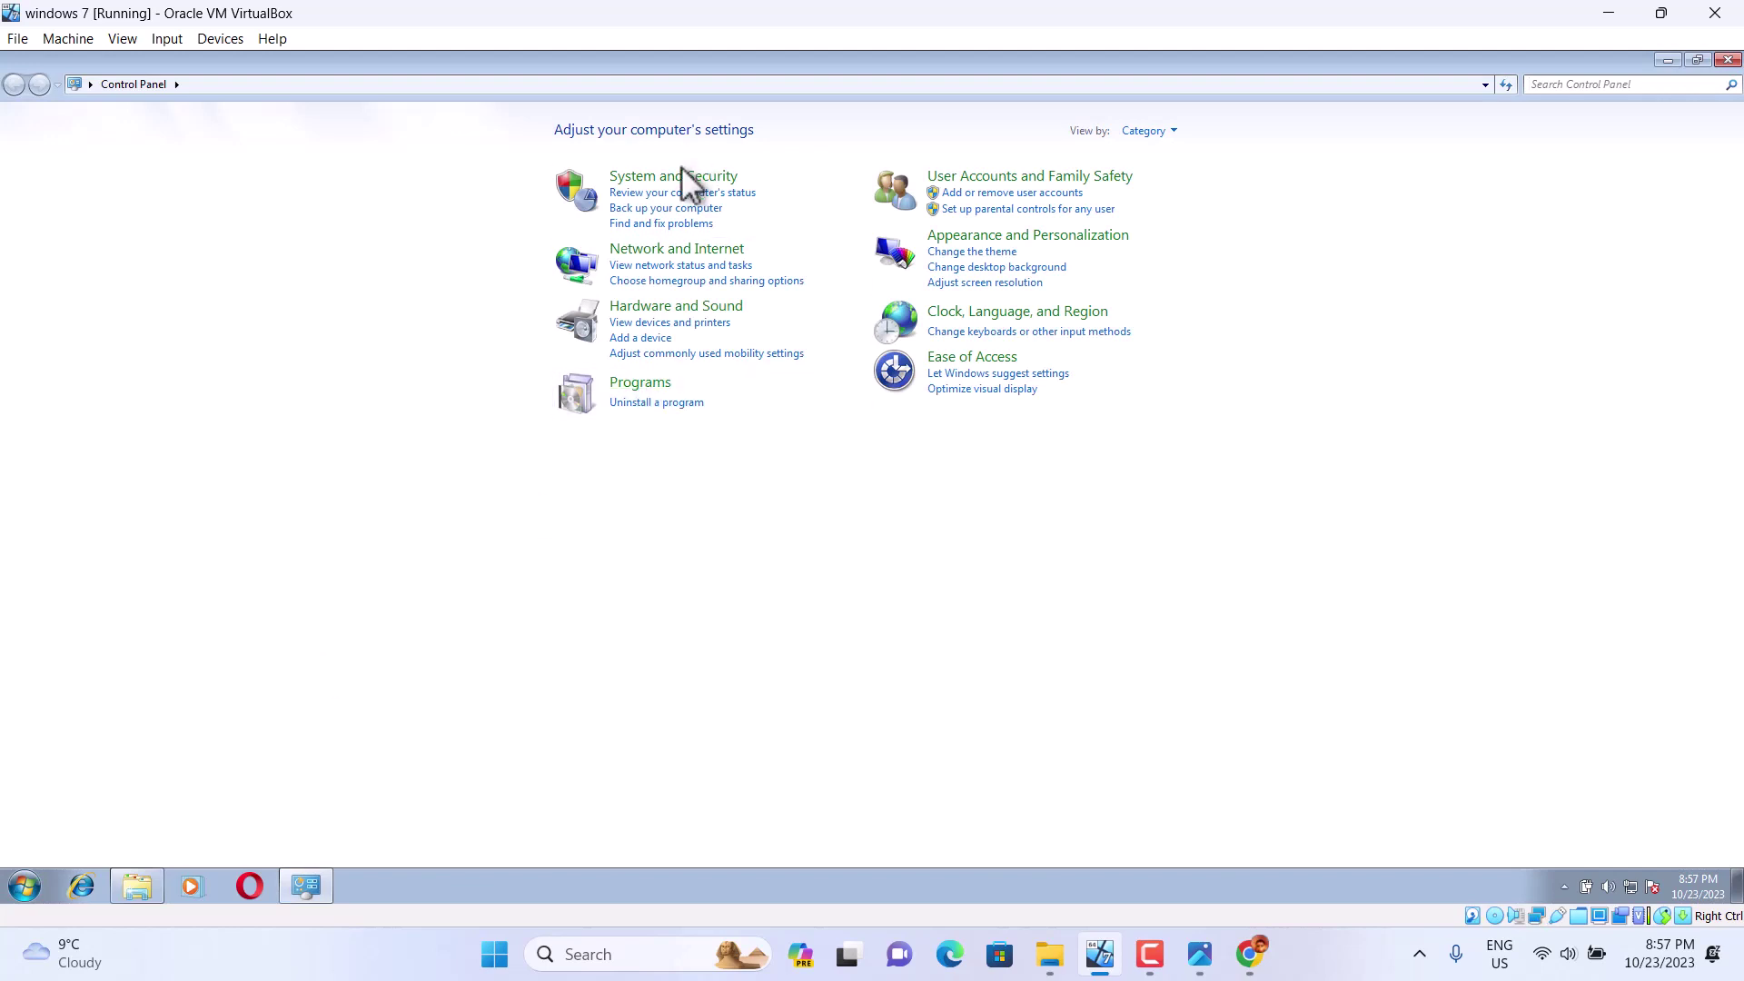
{"action": "left_click", "coordinate": [654, 397]}
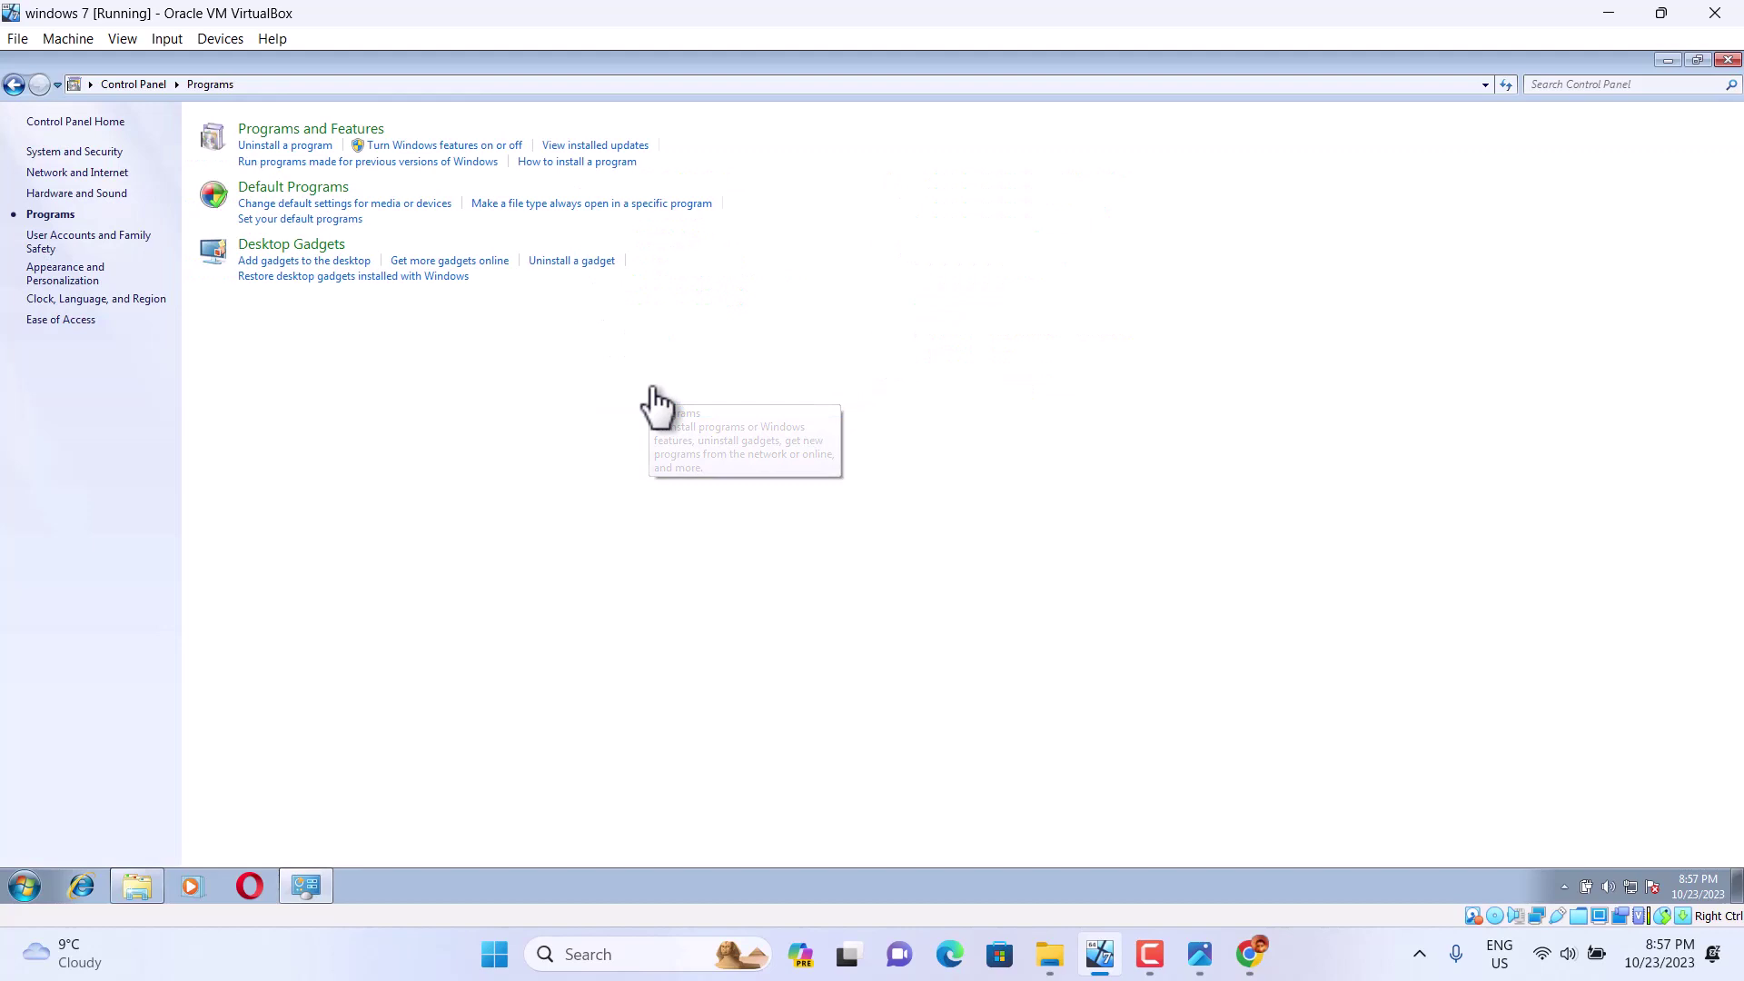
{"action": "left_click", "coordinate": [325, 138]}
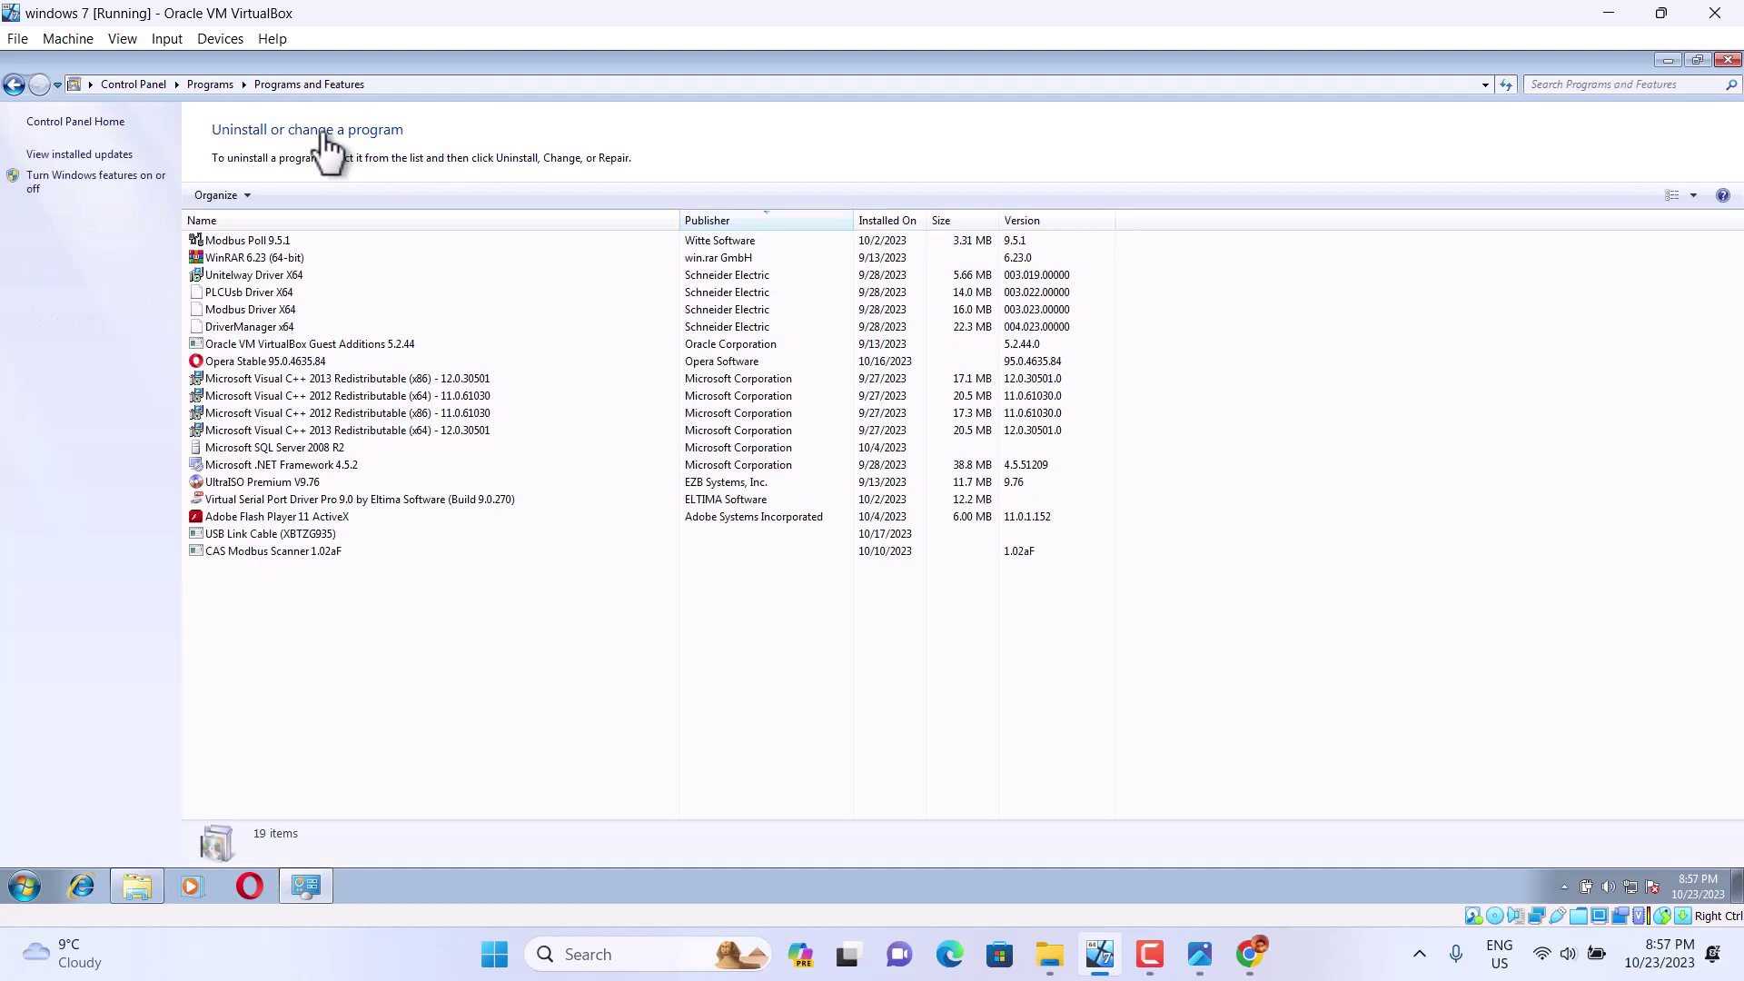
Step: Review the Windows Features list and confirm it with OK
{"action": "left_click", "coordinate": [107, 179]}
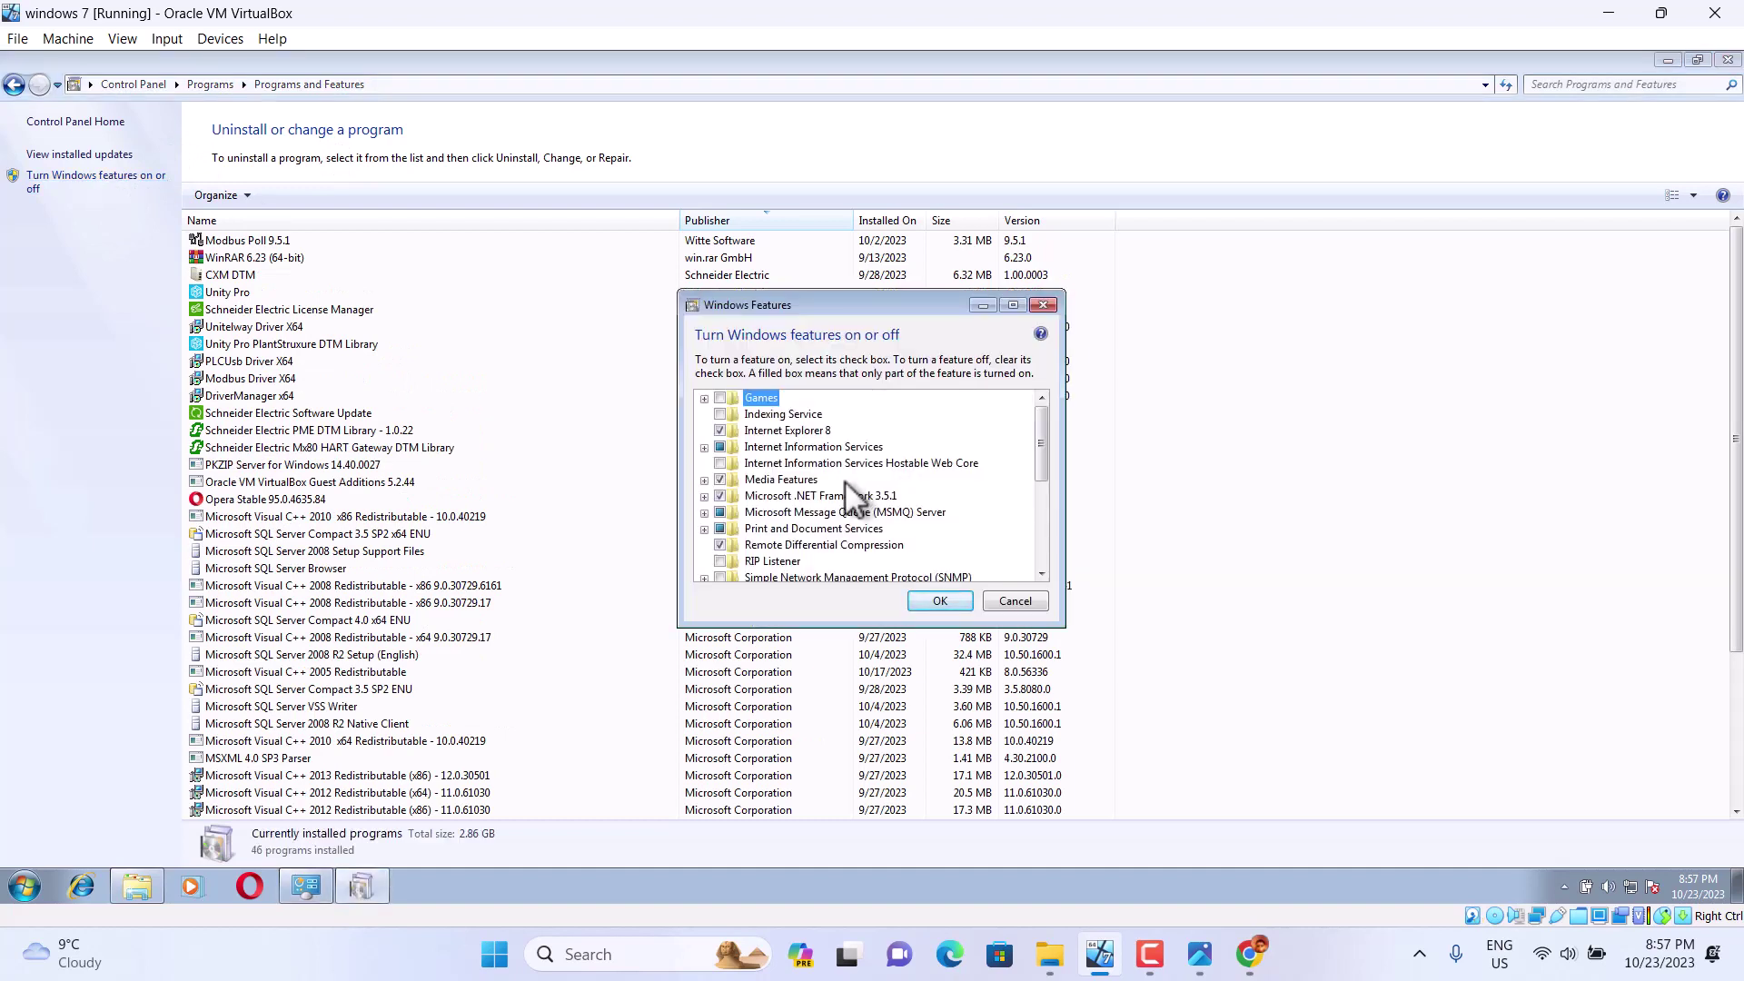
{"action": "scroll", "coordinate": [1041, 463], "scroll_direction": "down", "scroll_amount": 1}
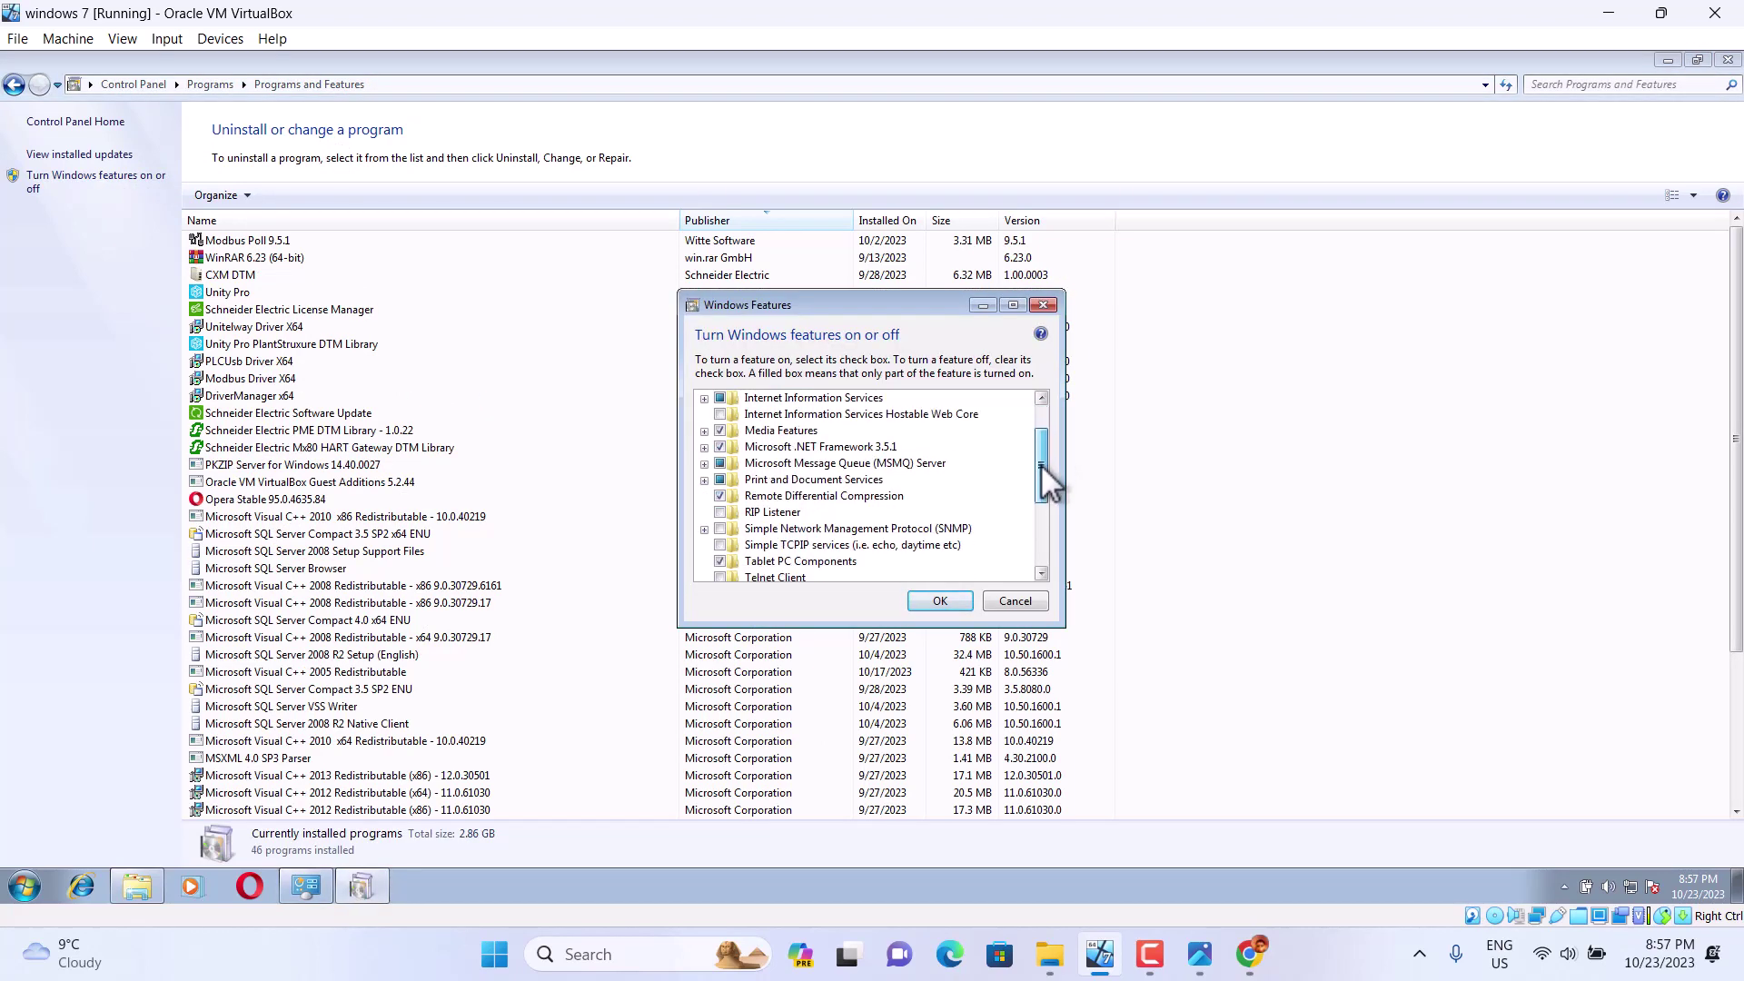
{"action": "left_click", "coordinate": [938, 602]}
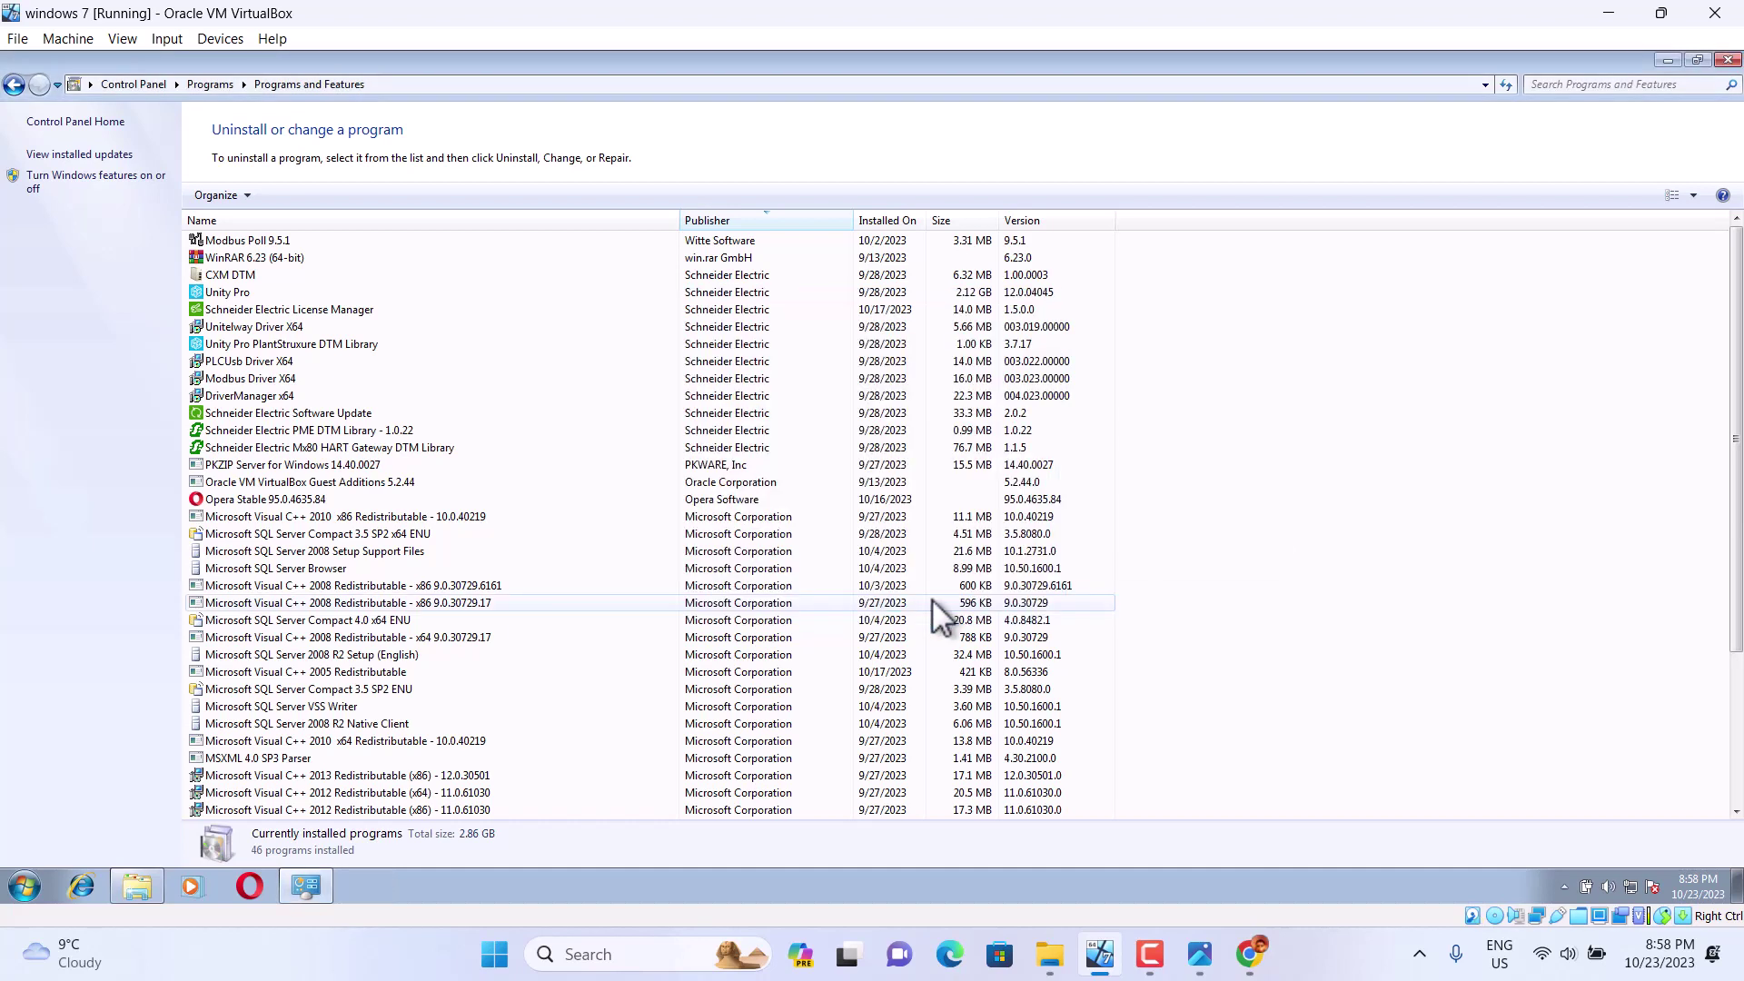
Step: Open the PCS 7 9.0 DVD1 drive (E:) in a maximized Computer window and launch Setup
{"action": "left_click", "coordinate": [1727, 60]}
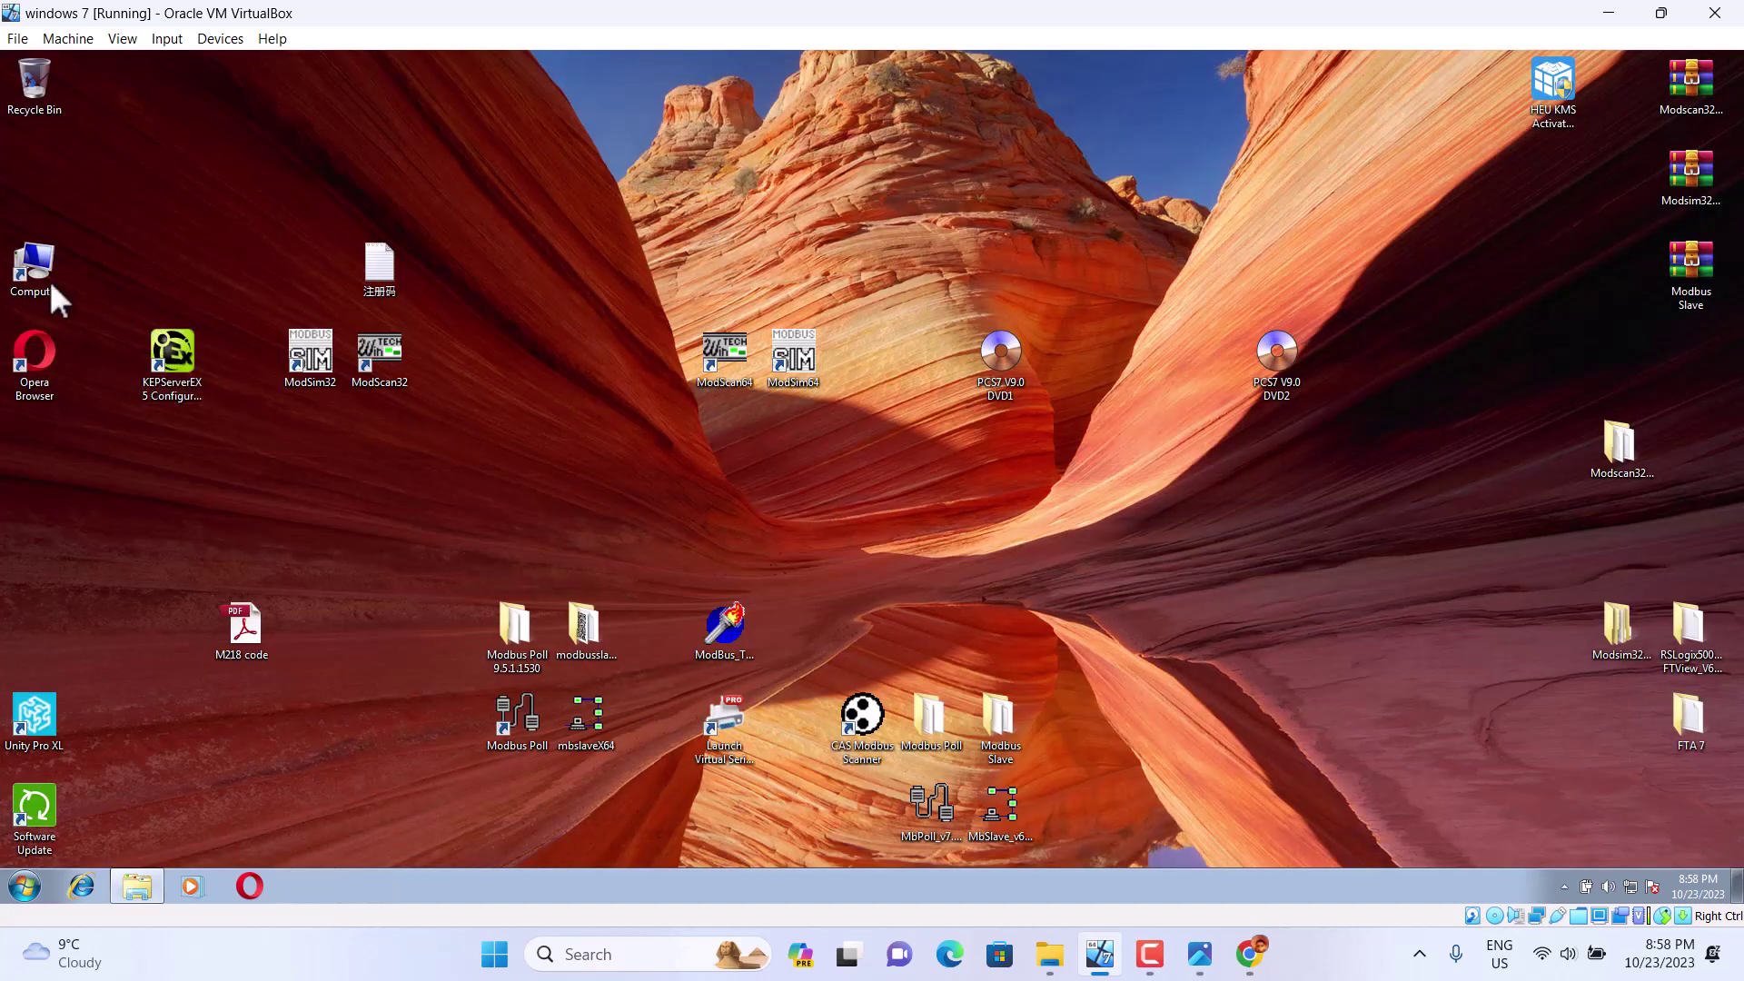
{"action": "double_click", "coordinate": [52, 287]}
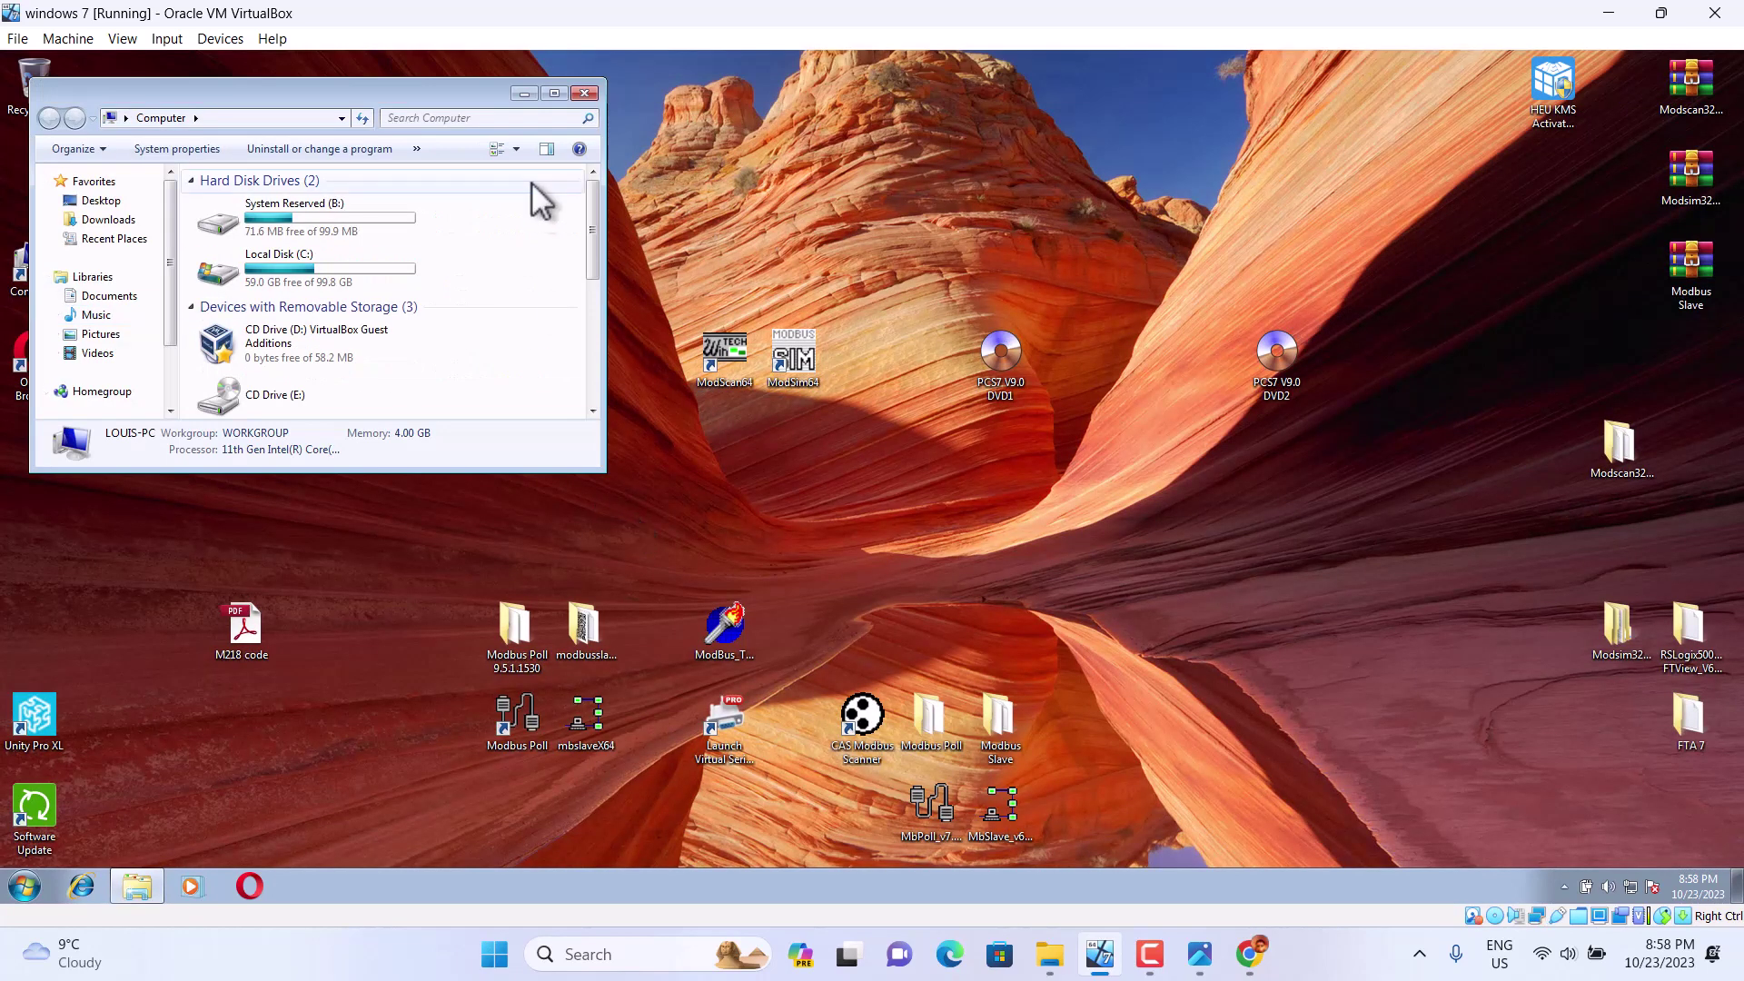
{"action": "left_click", "coordinate": [553, 94]}
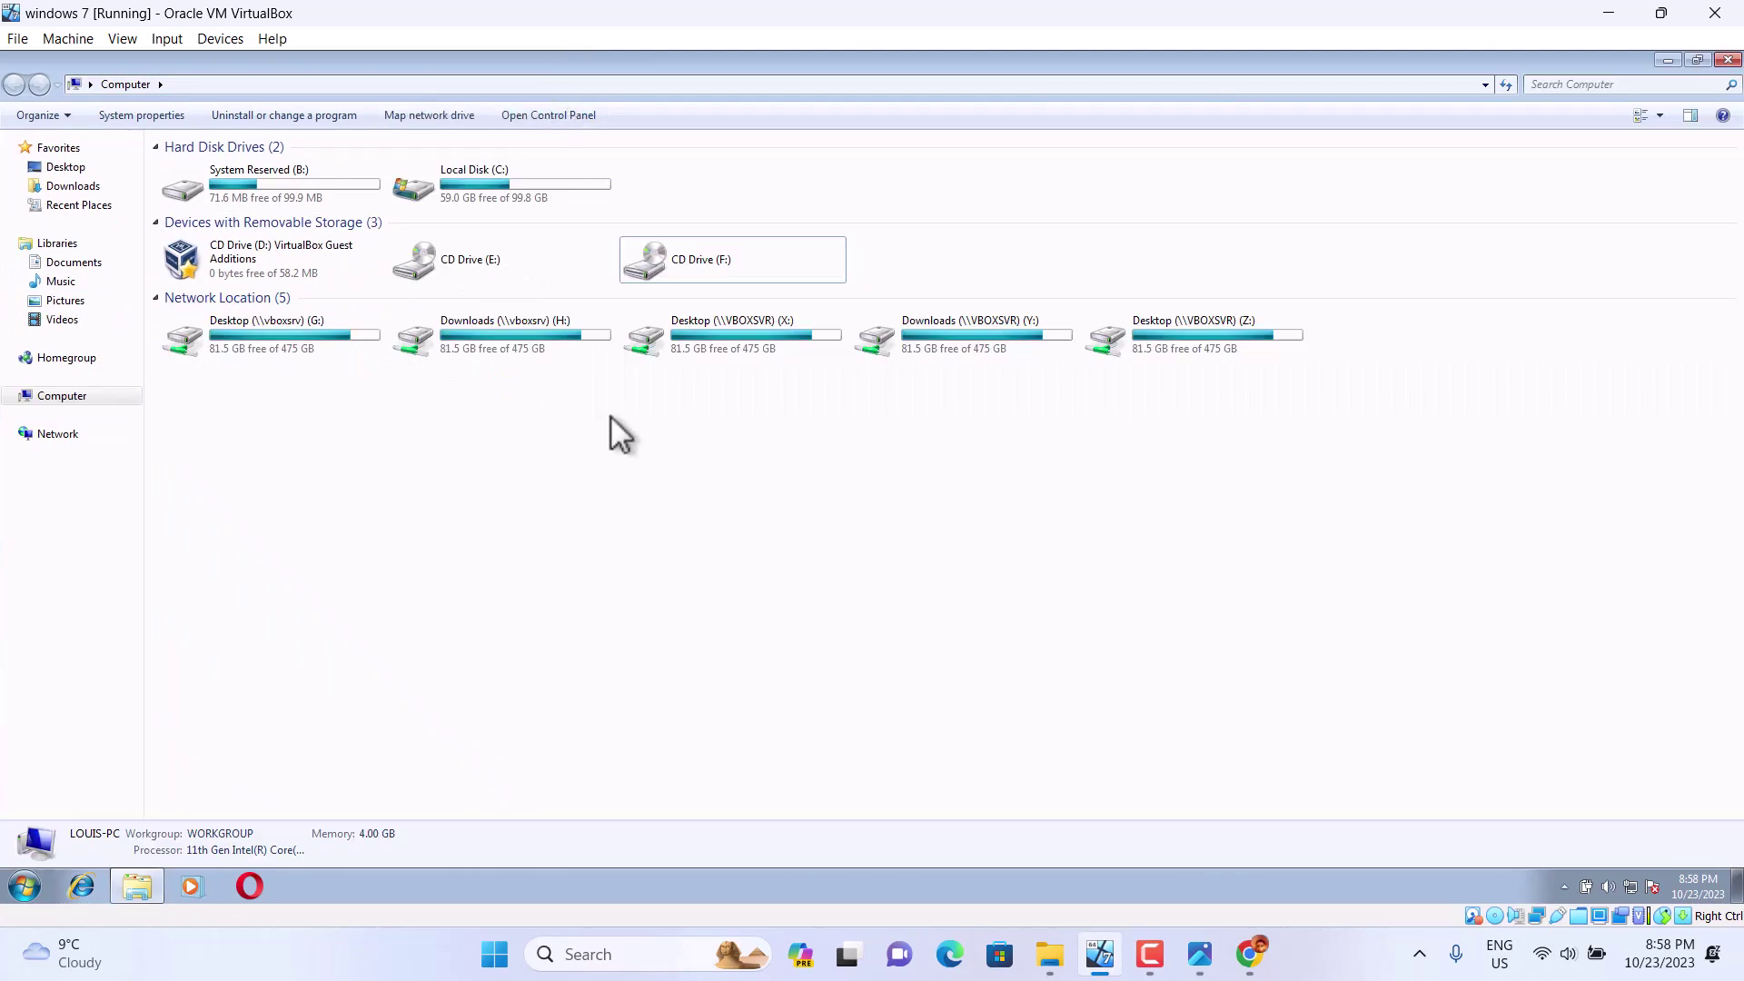
{"action": "double_click", "coordinate": [451, 265]}
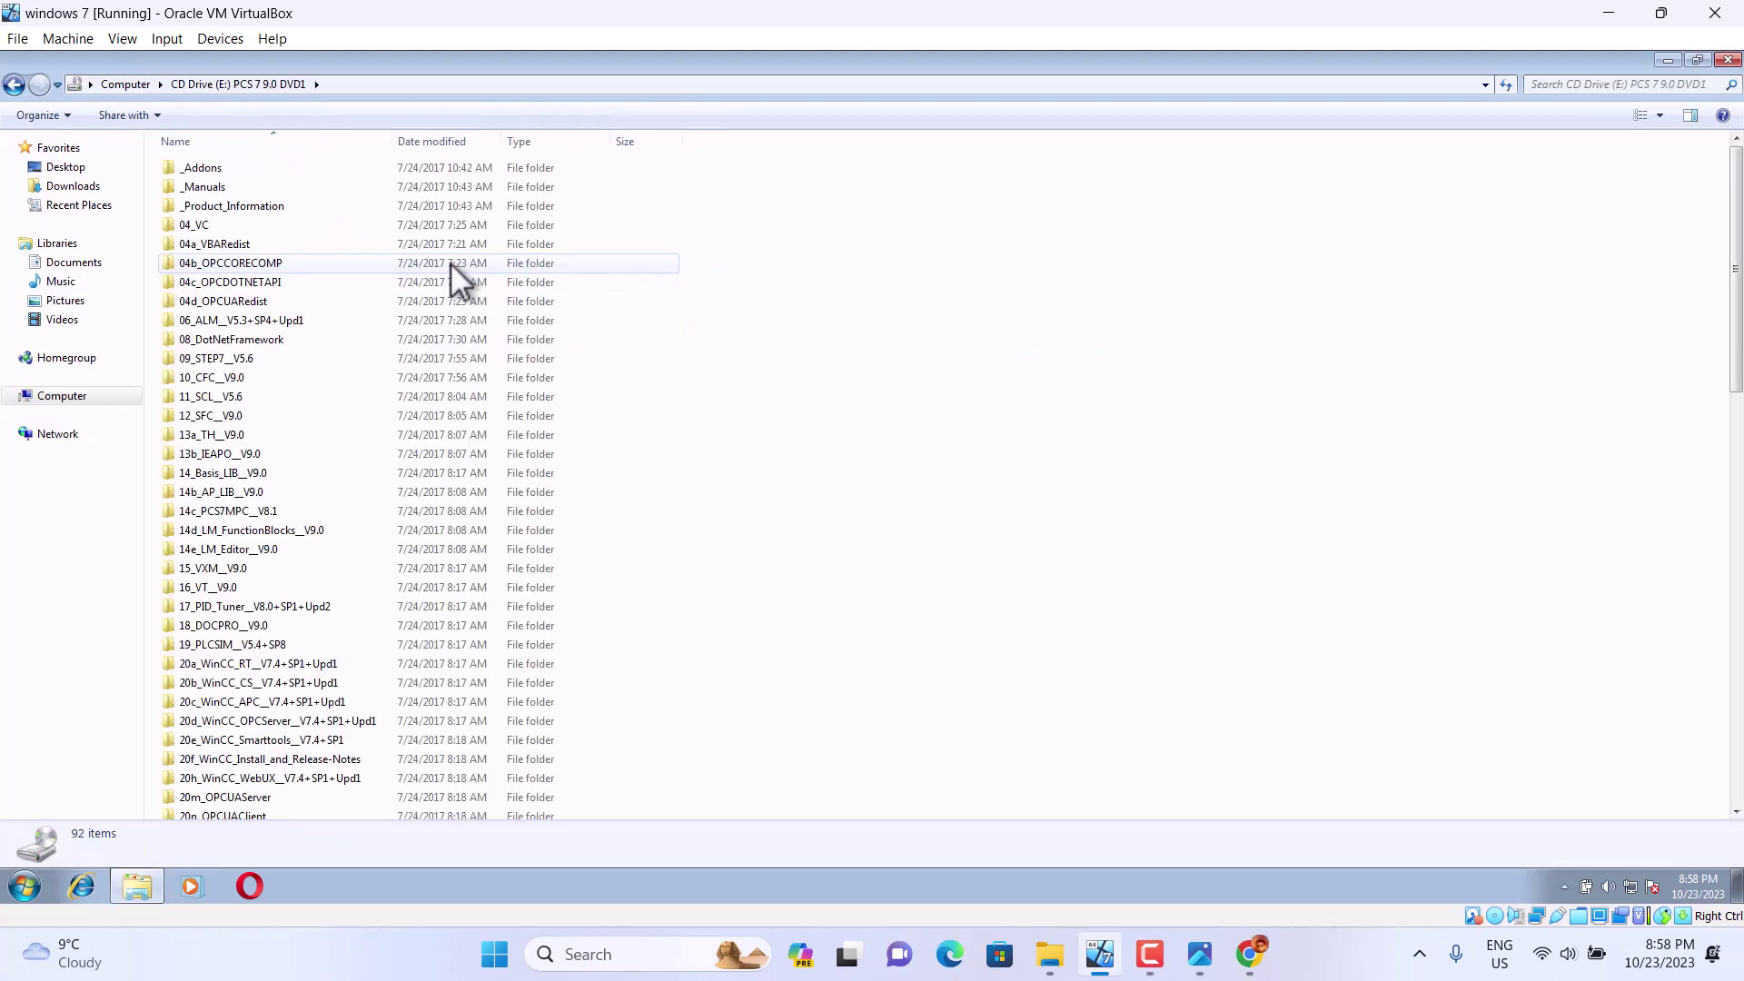
{"action": "left_click_drag", "start_coordinate": [1736, 350], "coordinate": [1725, 739]}
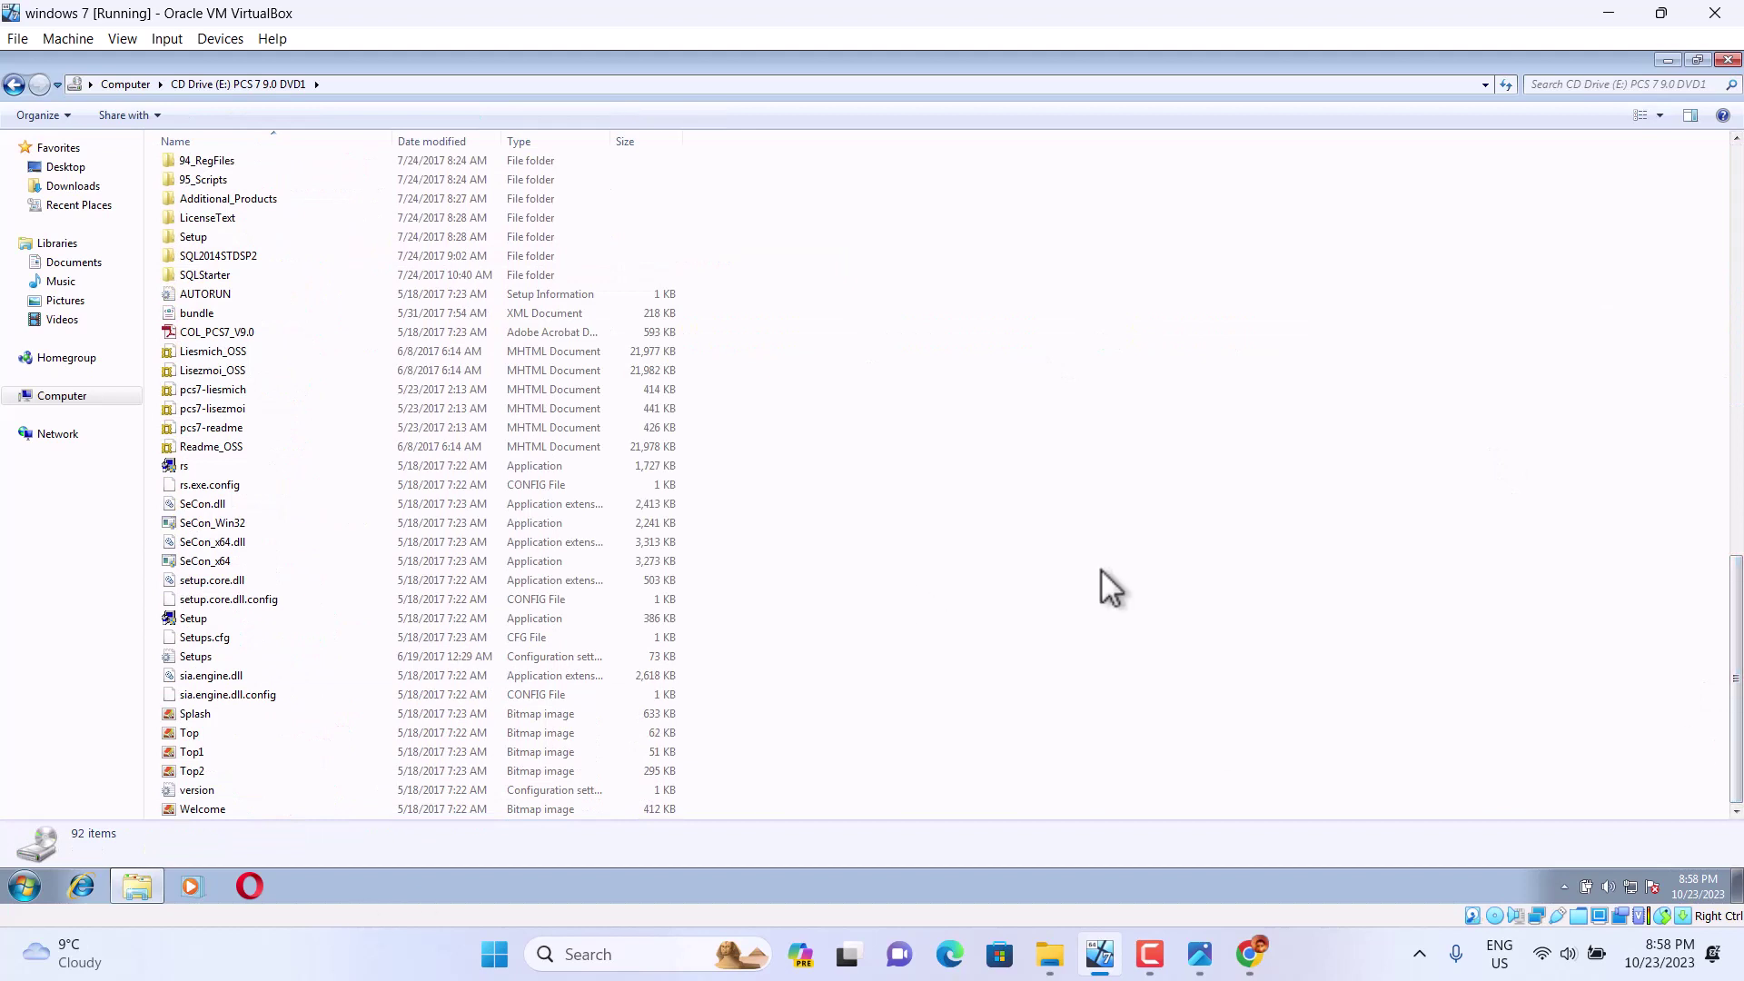
{"action": "double_click", "coordinate": [191, 618]}
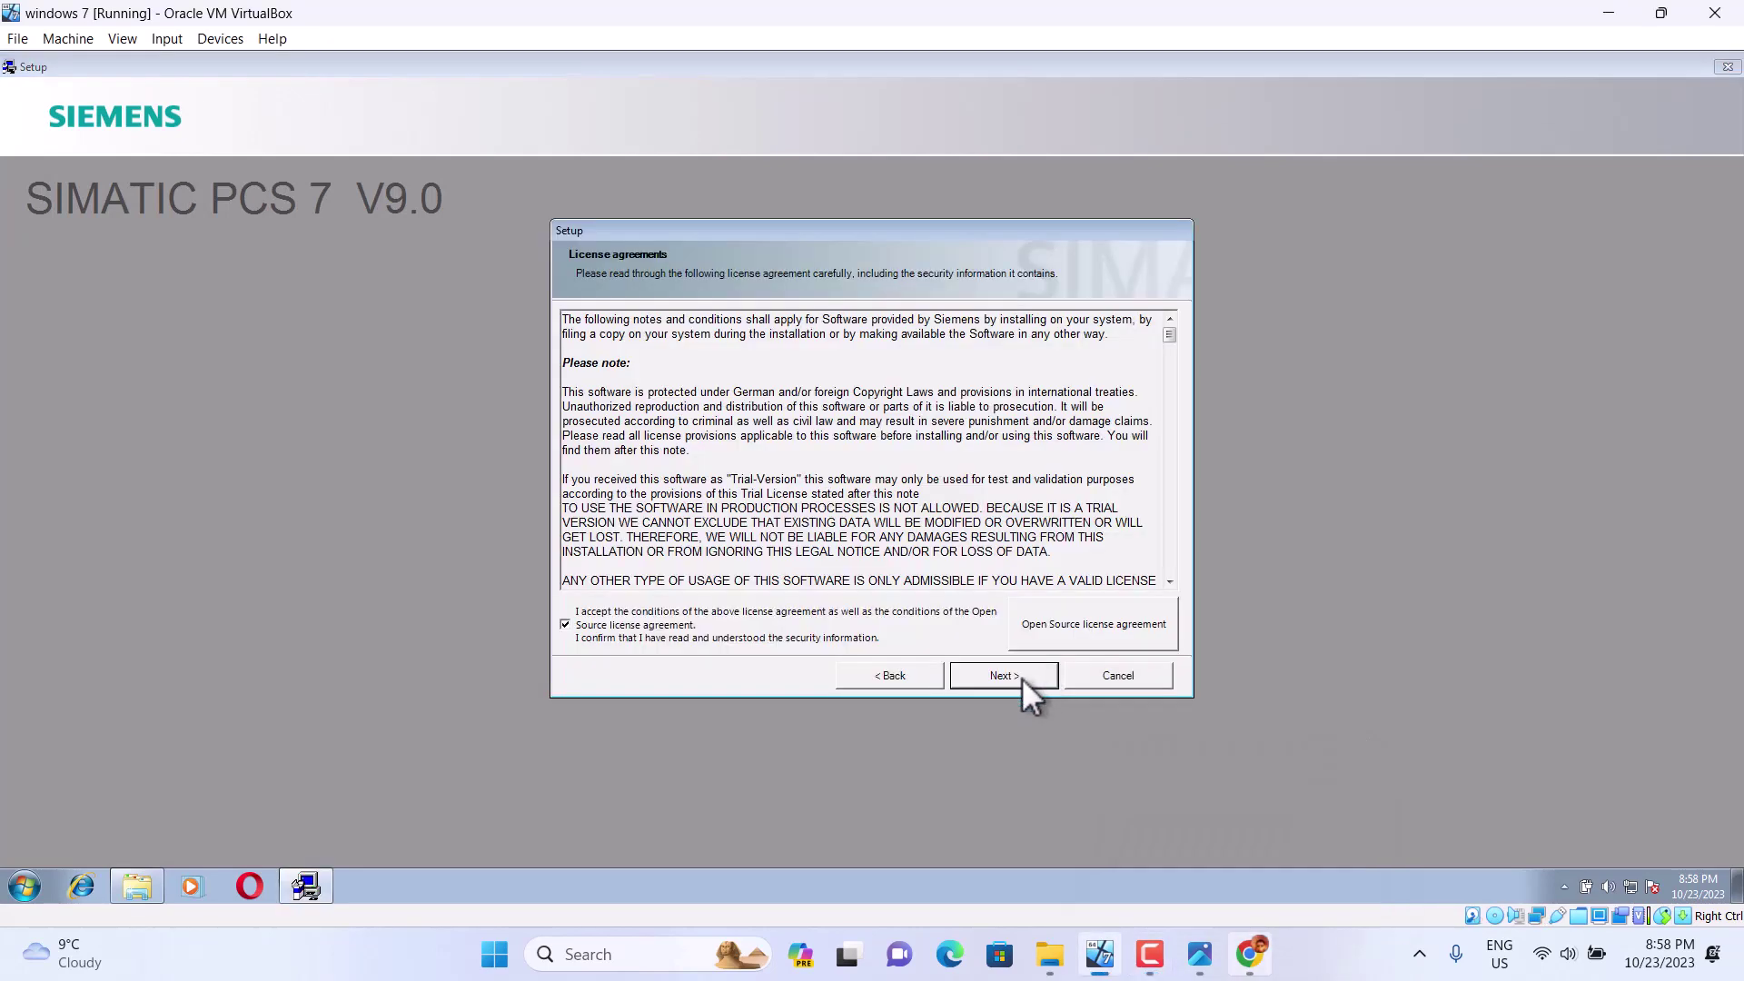
Step: Accept the license, keep Install, and enter 'qwe' as the company name
{"action": "left_click", "coordinate": [1022, 677]}
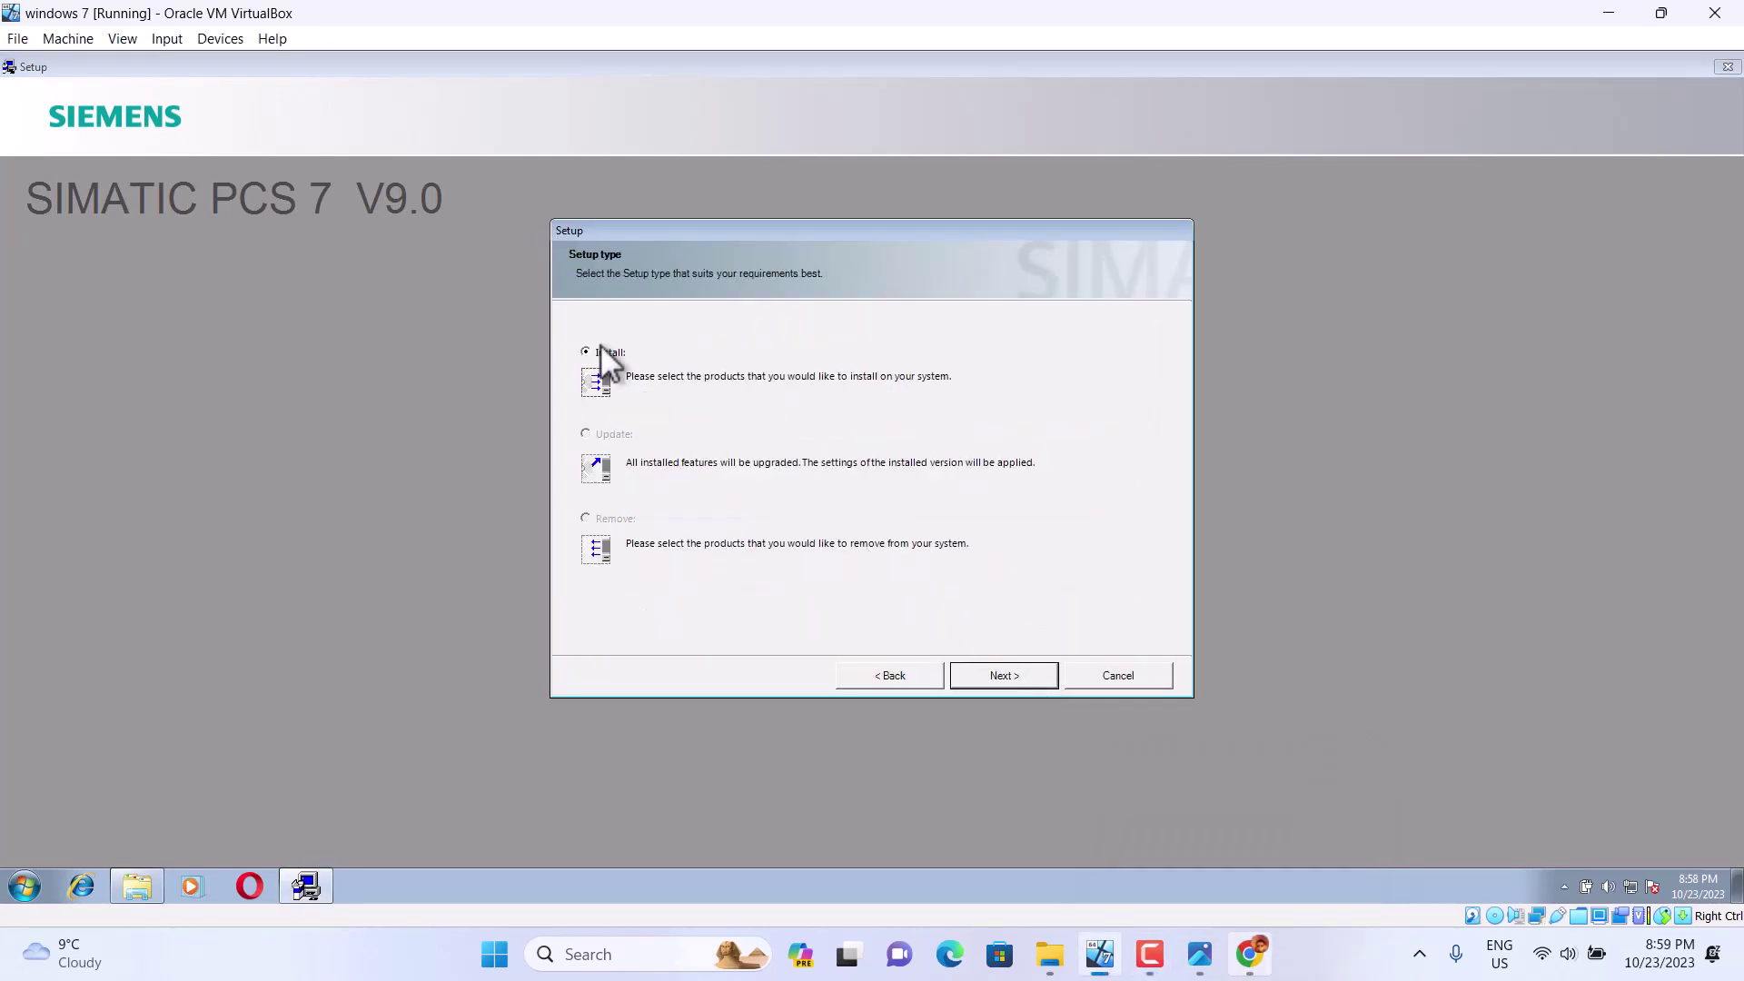
{"action": "left_click", "coordinate": [1009, 674]}
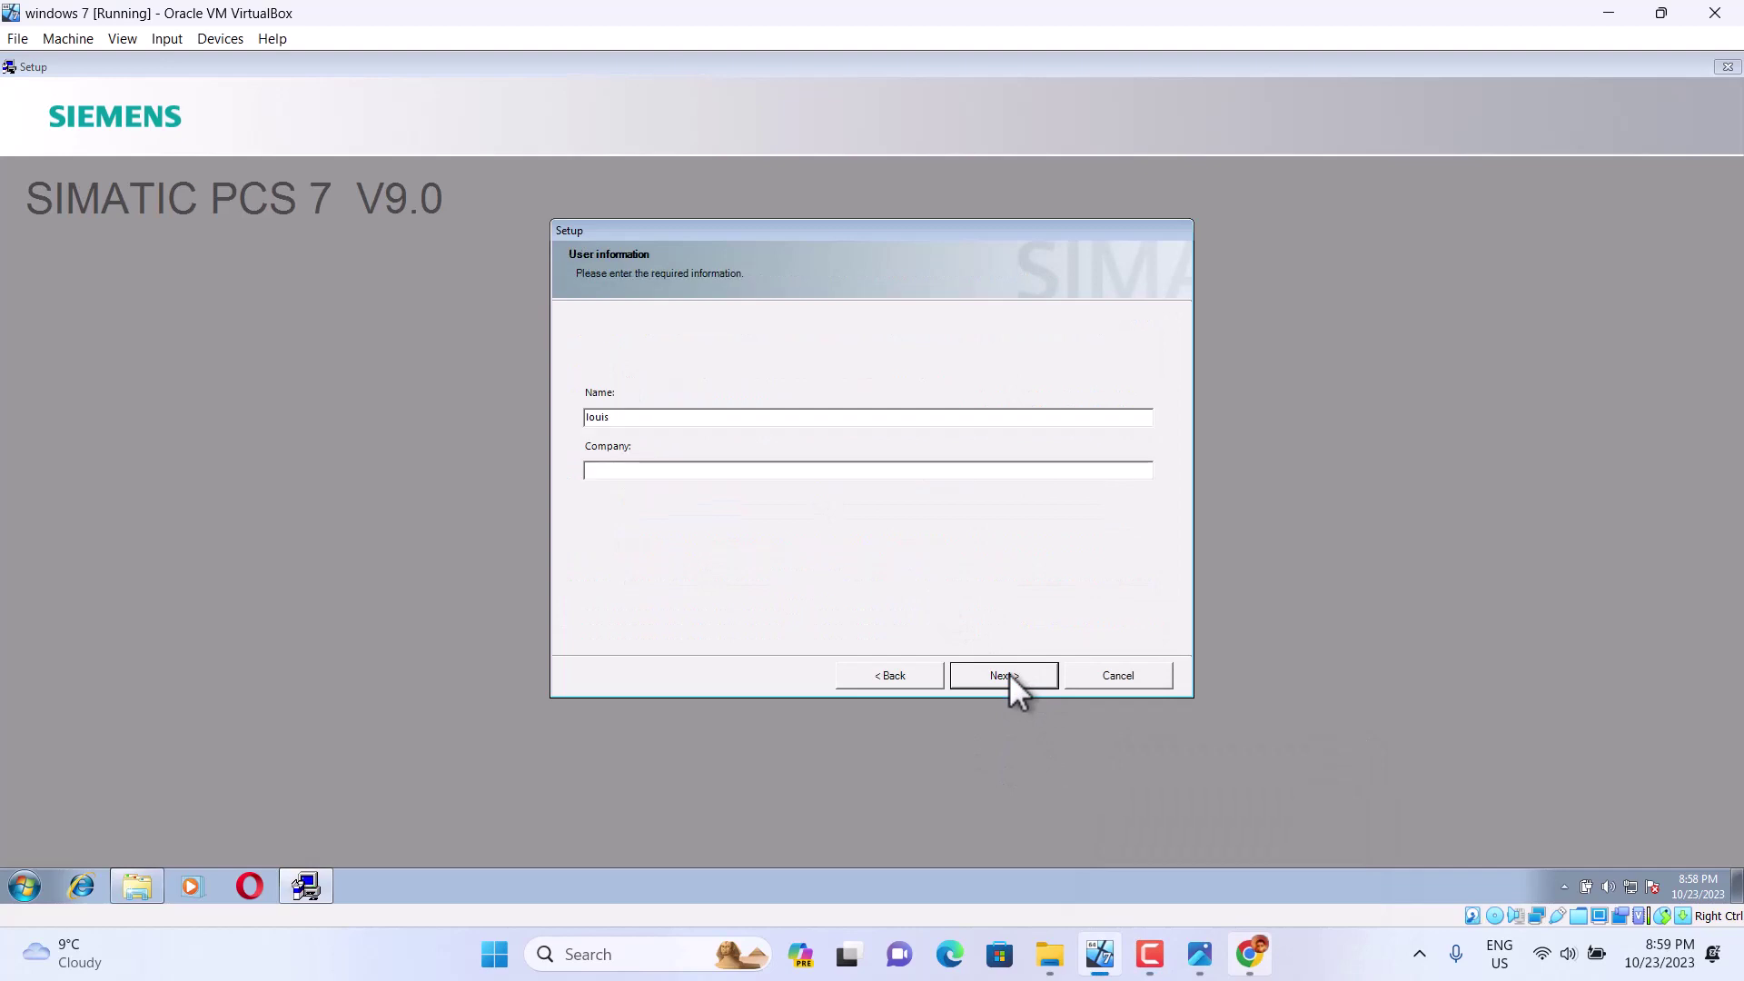
{"action": "left_click", "coordinate": [681, 471]}
{"action": "type", "text": "qwe"}
{"action": "left_click", "coordinate": [996, 672]}
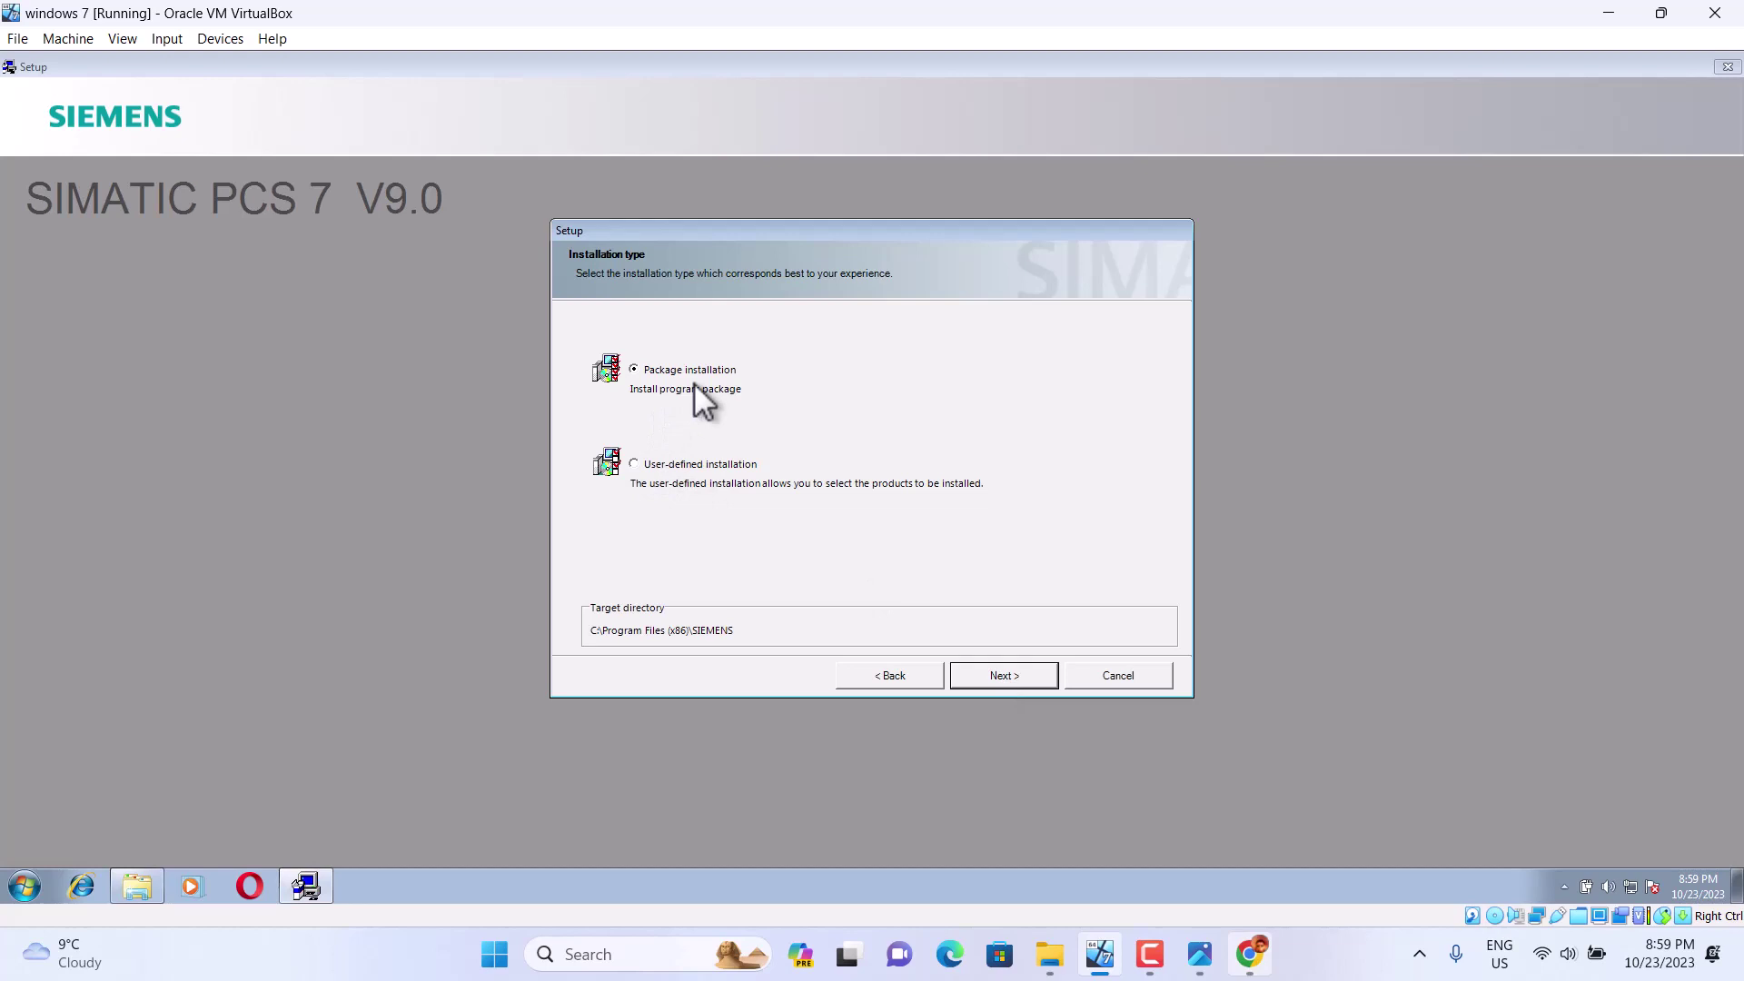
Step: Switch from package installation to a user-defined installation to reach the Programs list
{"action": "left_click", "coordinate": [1031, 681]}
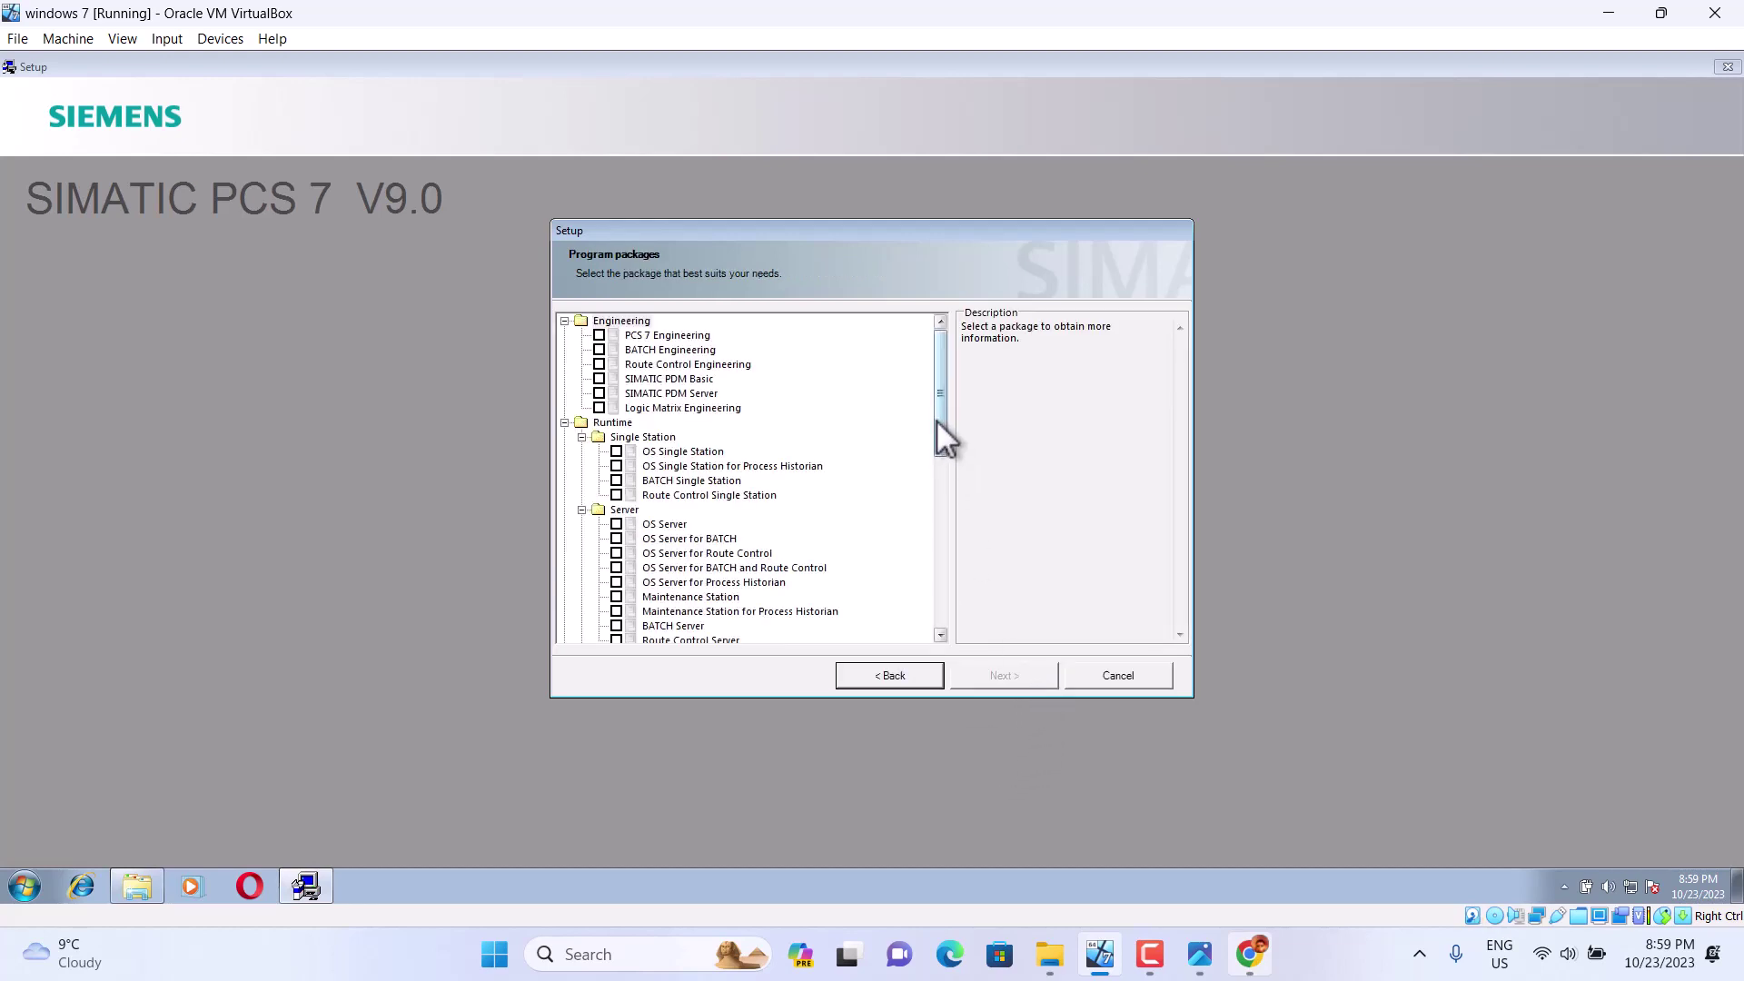
{"action": "left_click_drag", "start_coordinate": [942, 436], "coordinate": [926, 647]}
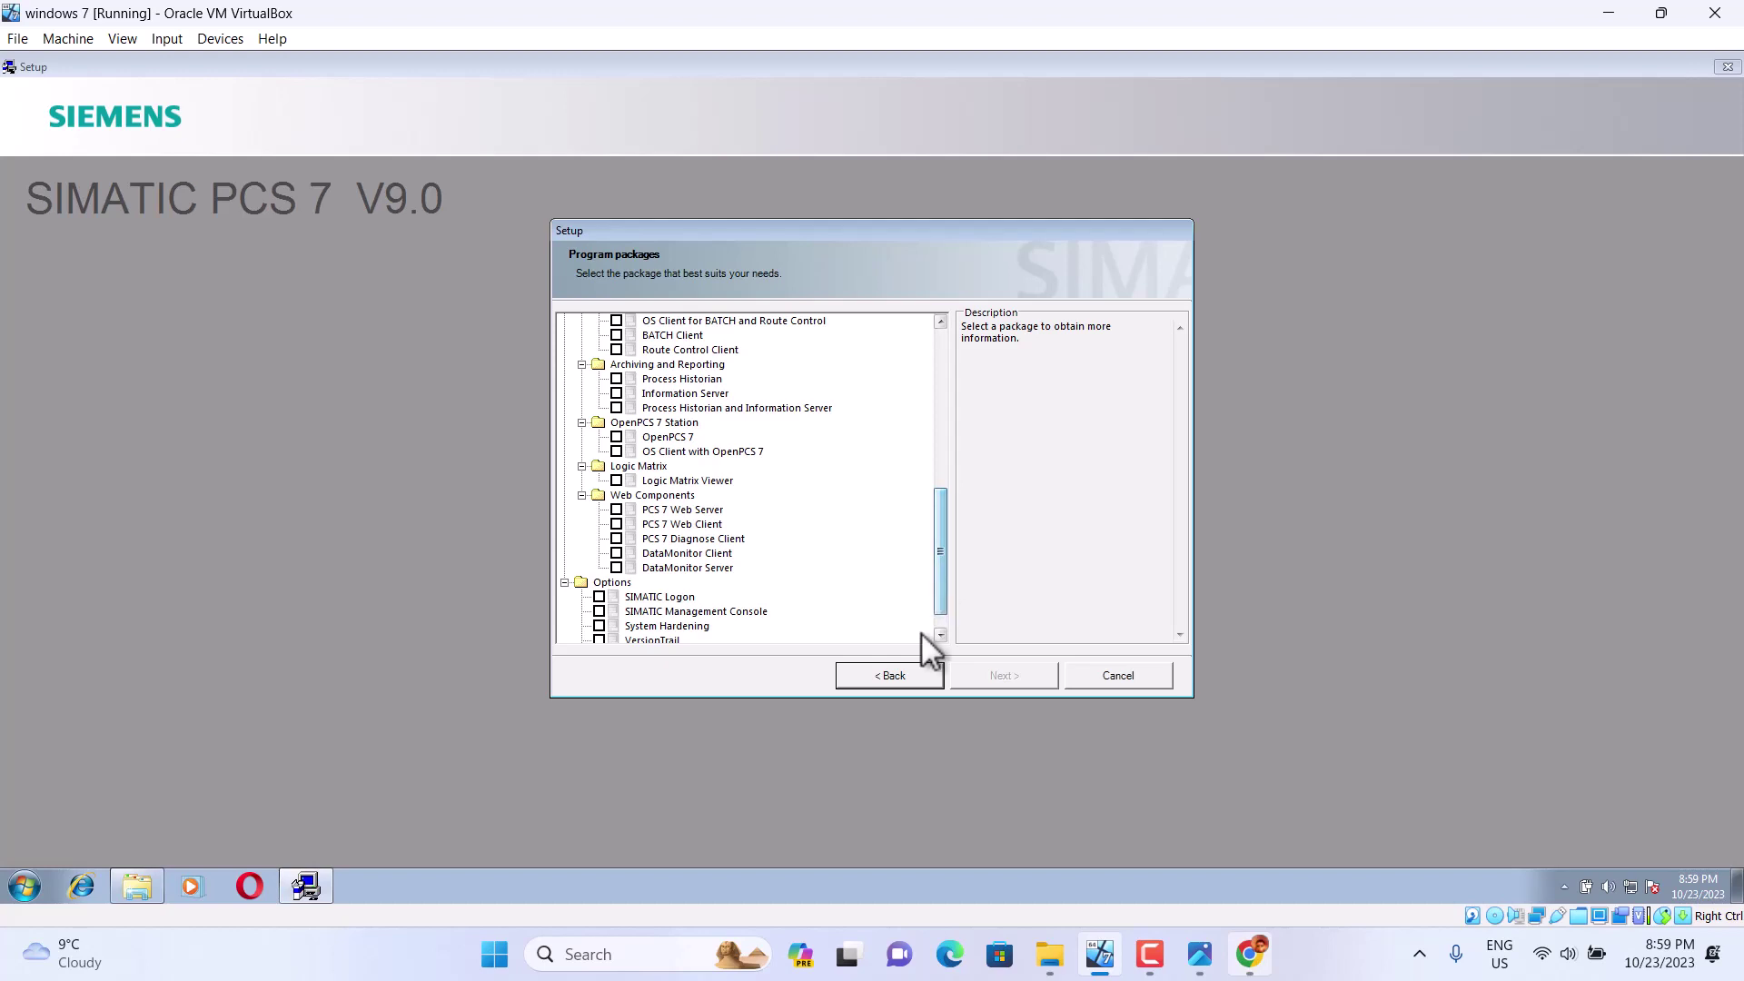
{"action": "left_click", "coordinate": [866, 678]}
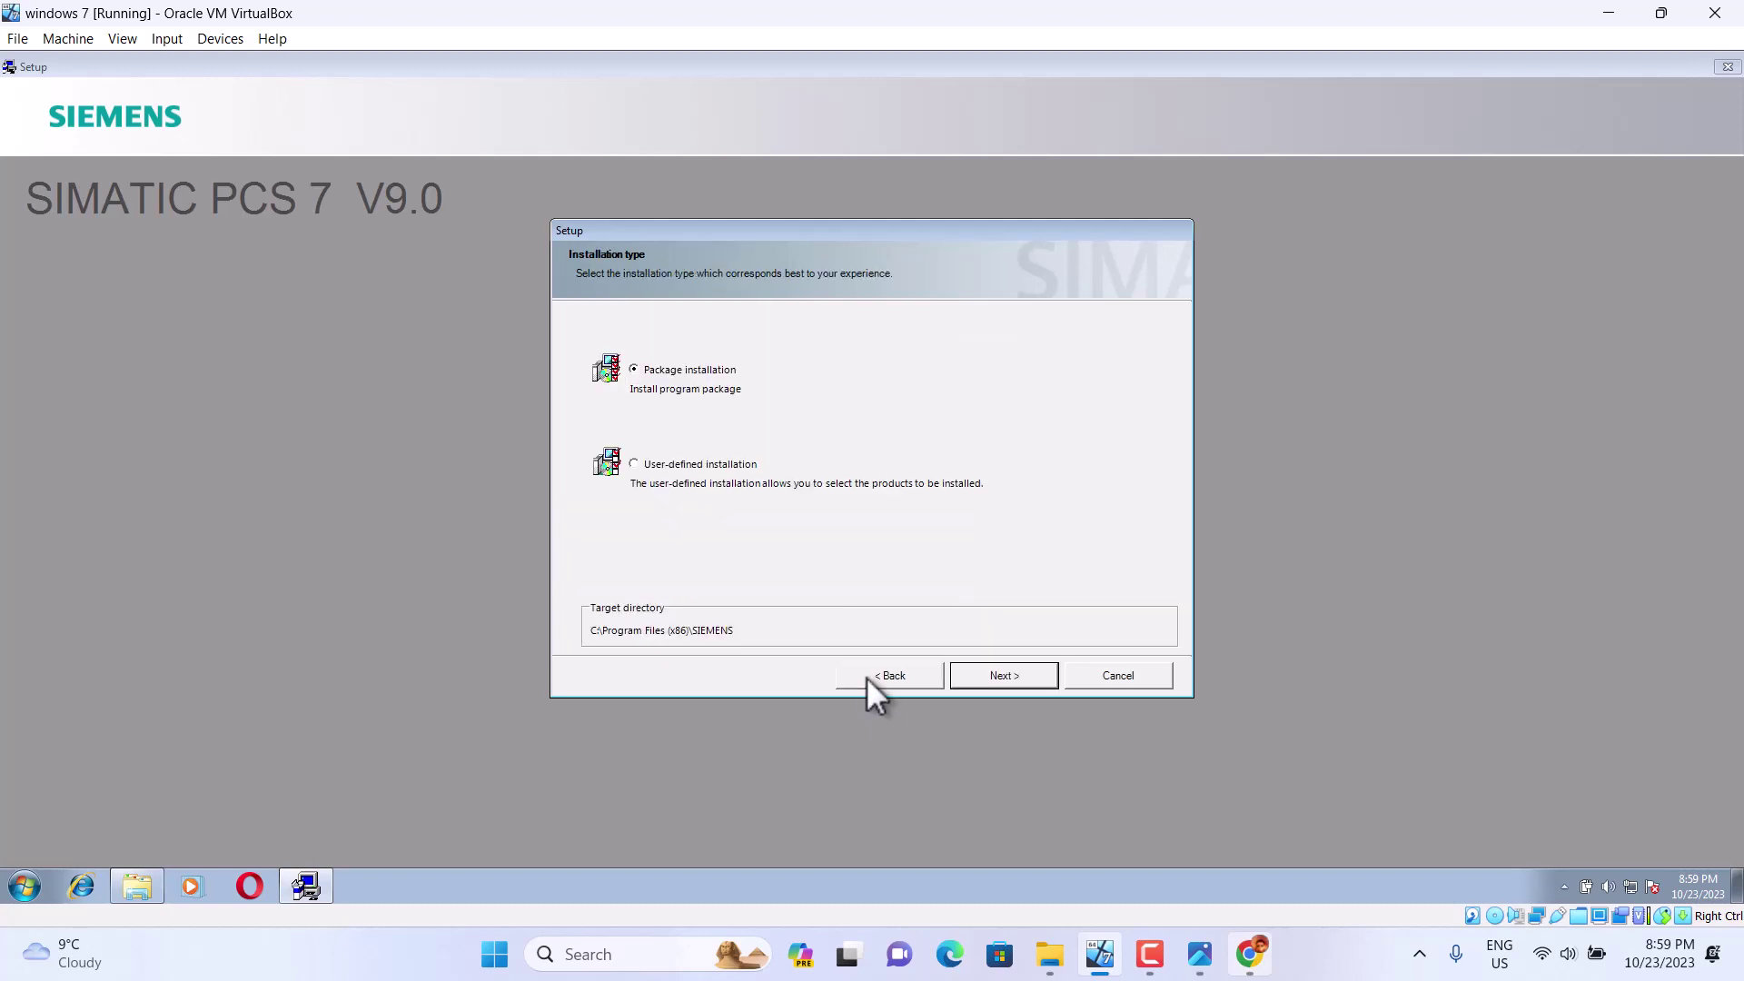
{"action": "left_click", "coordinate": [634, 464]}
{"action": "left_click", "coordinate": [1000, 679]}
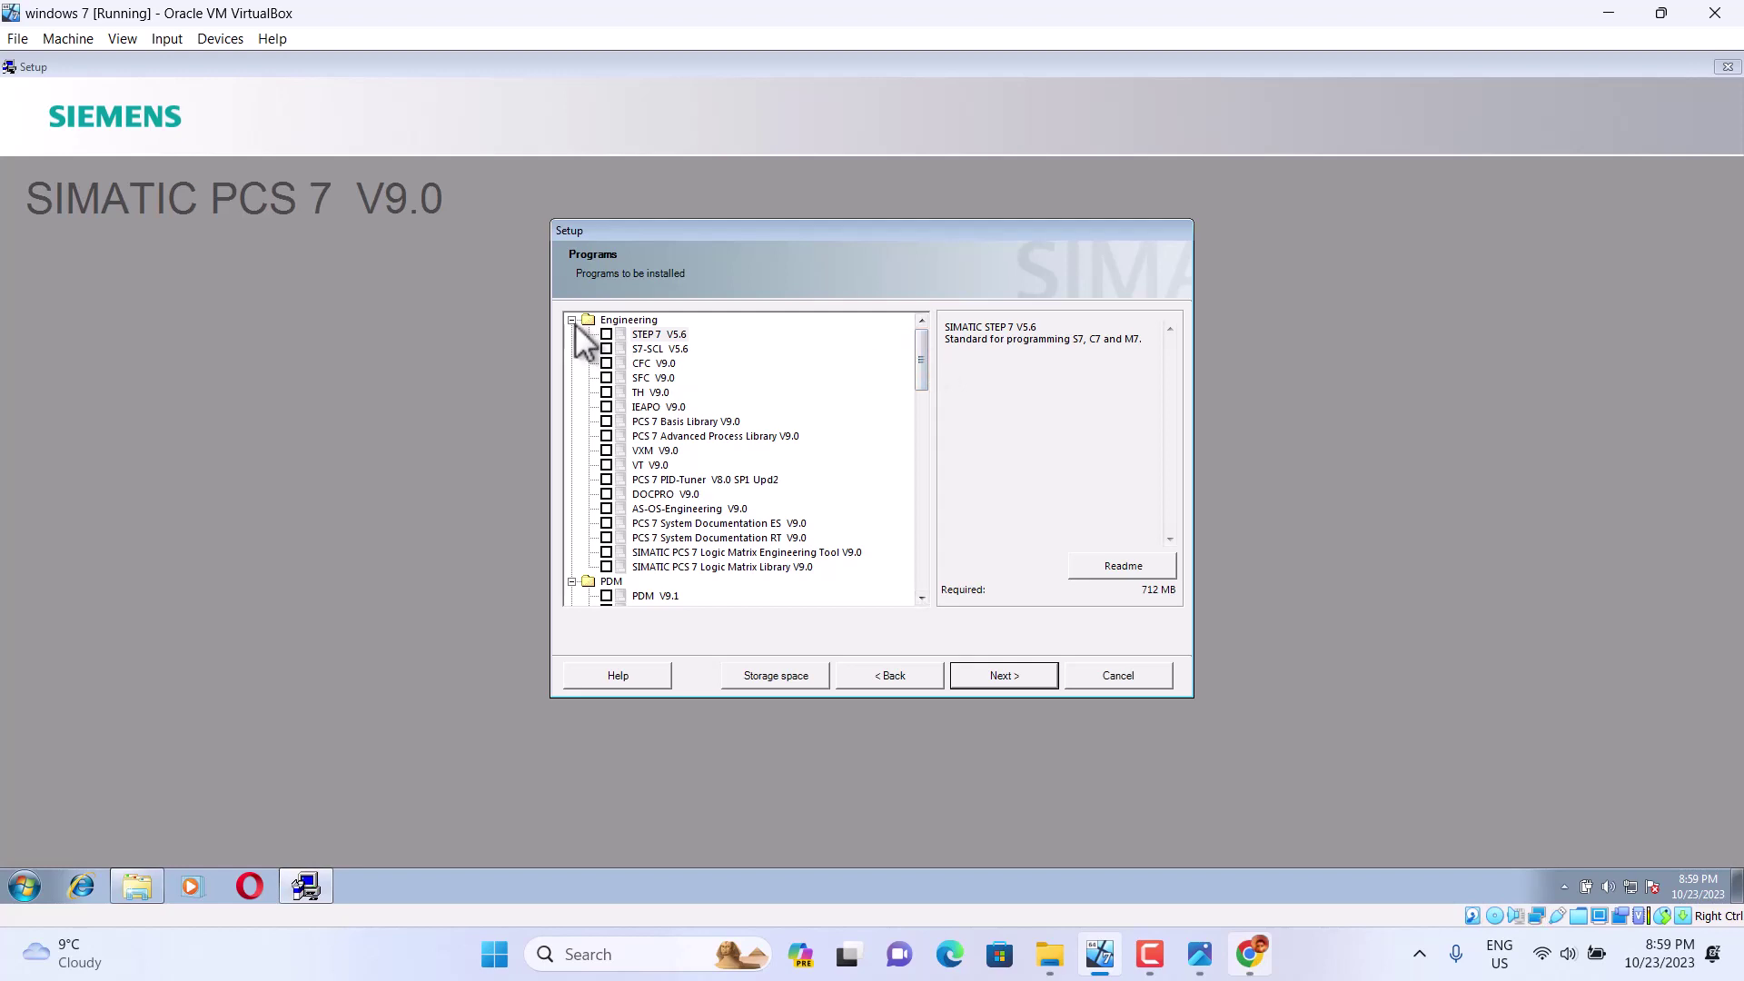
Step: Tick STEP 7, S7-SCL, CFC, SFC, TH, Basis Library, Advanced Process Library and VXM, leaving VT unticked
{"action": "left_click", "coordinate": [607, 335]}
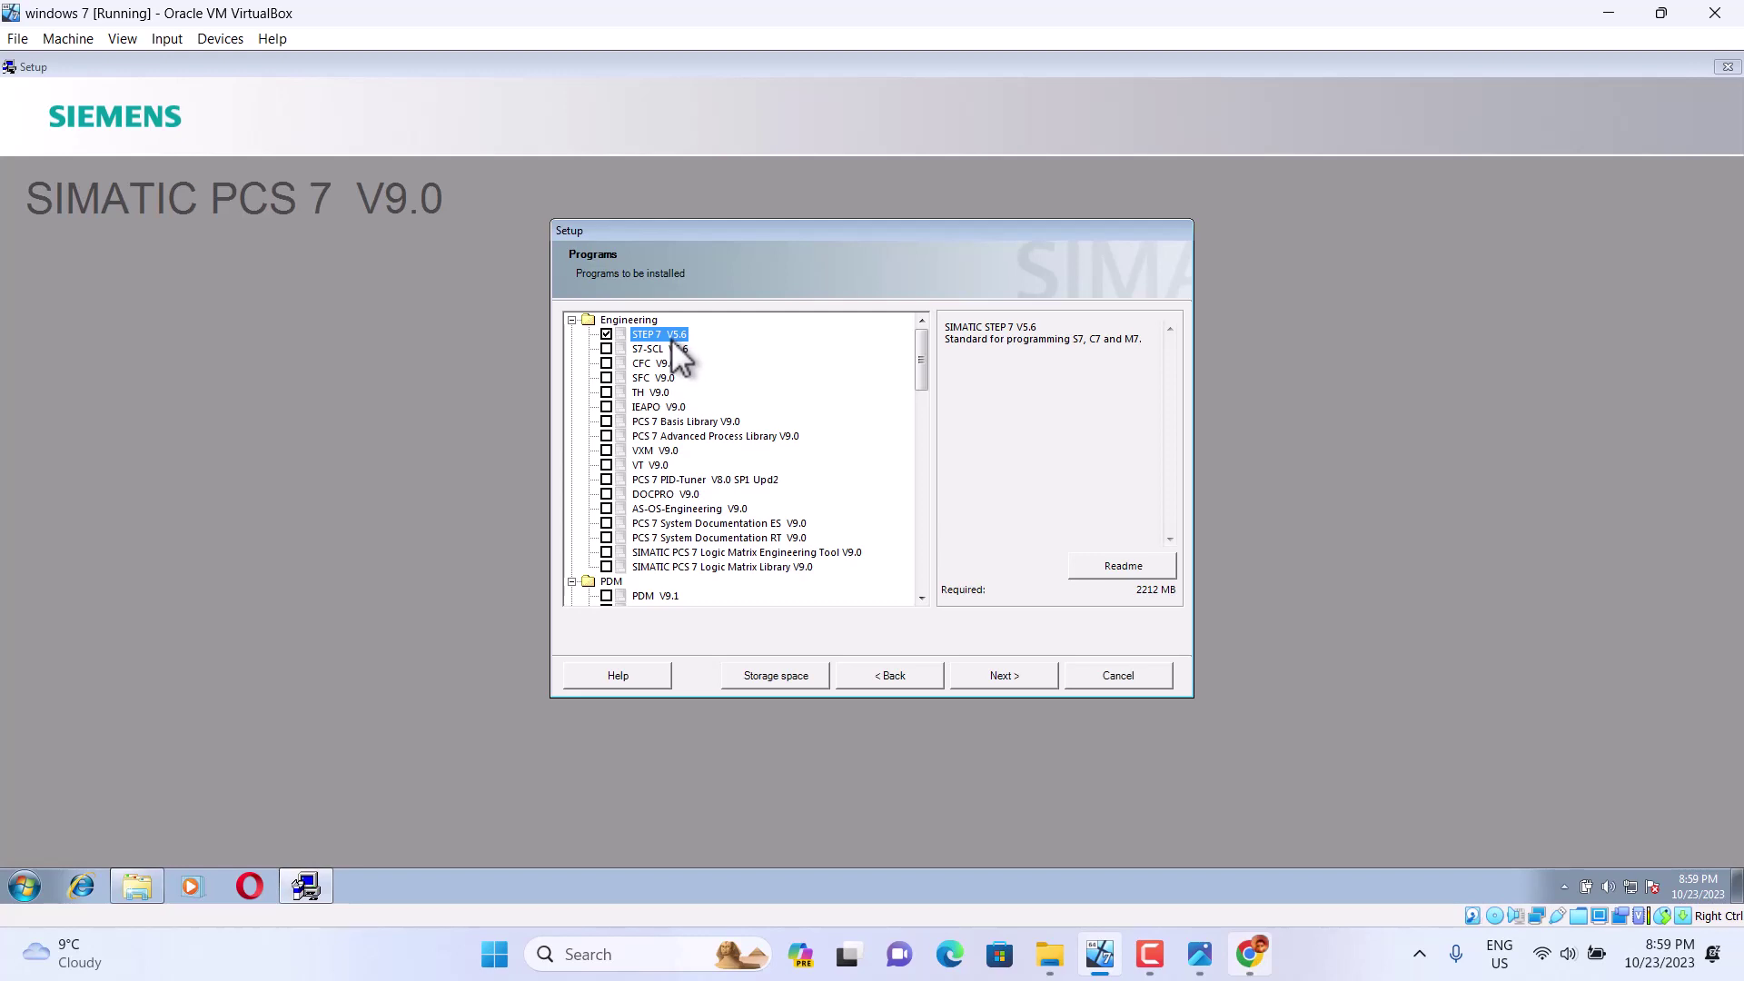
{"action": "left_click", "coordinate": [605, 350]}
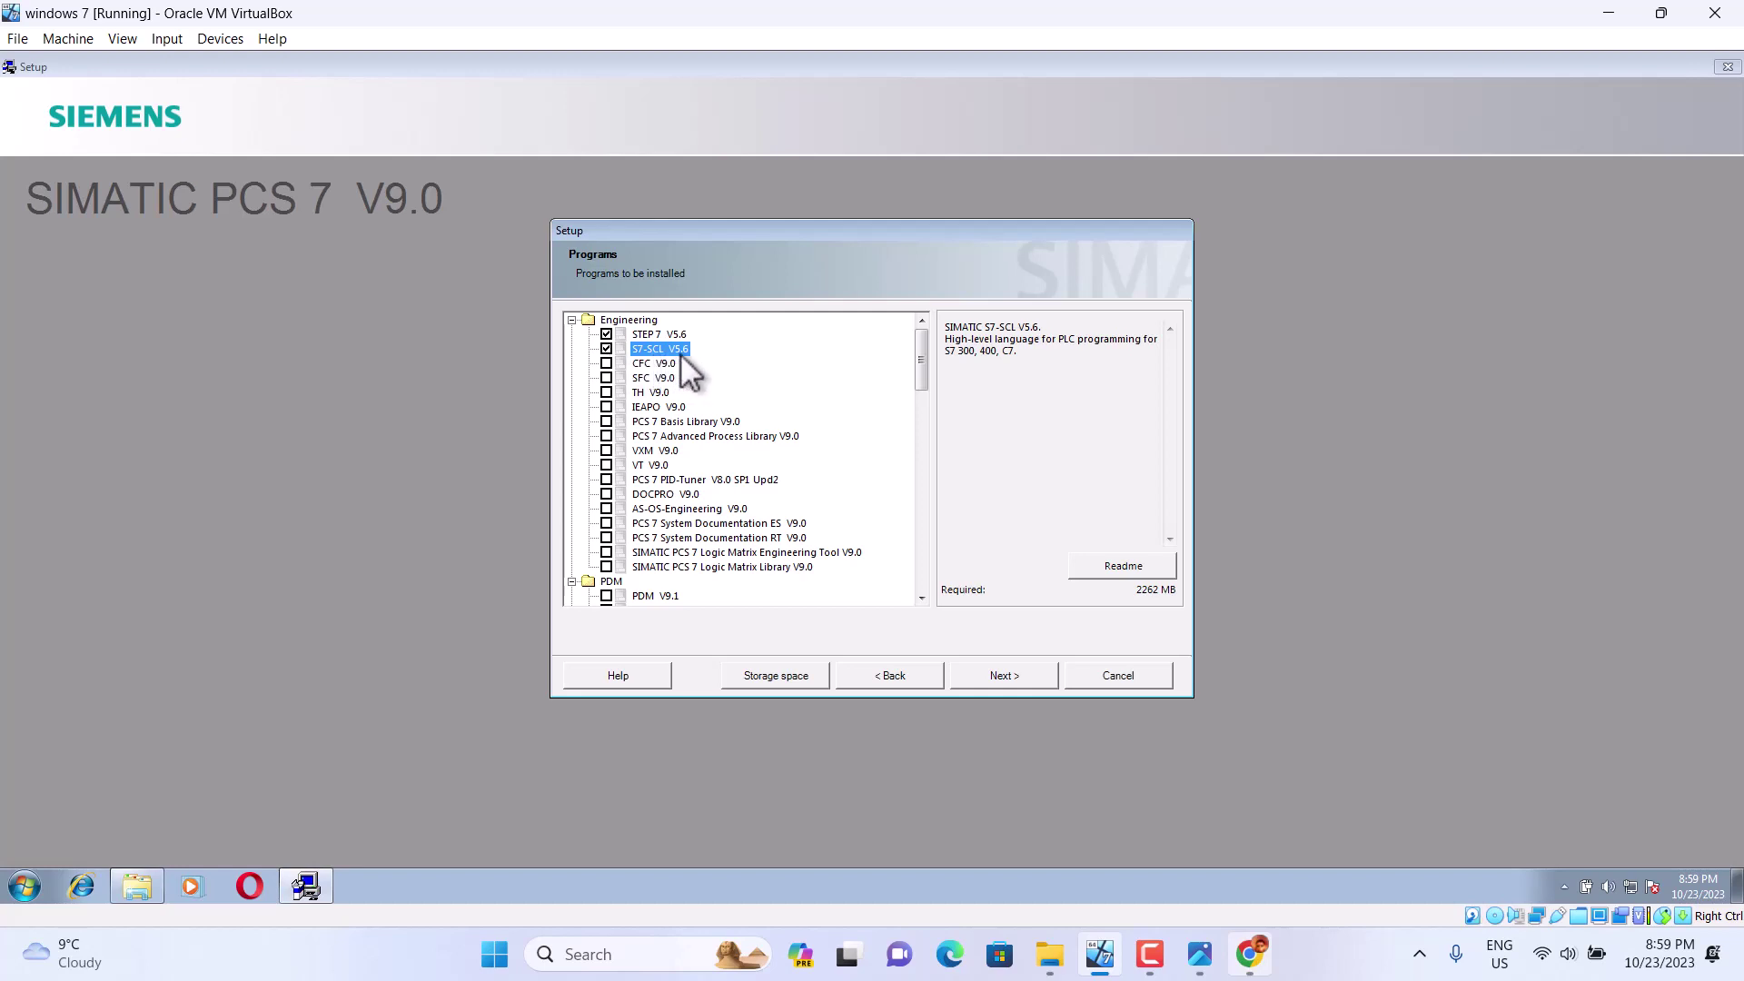
{"action": "left_click", "coordinate": [605, 363]}
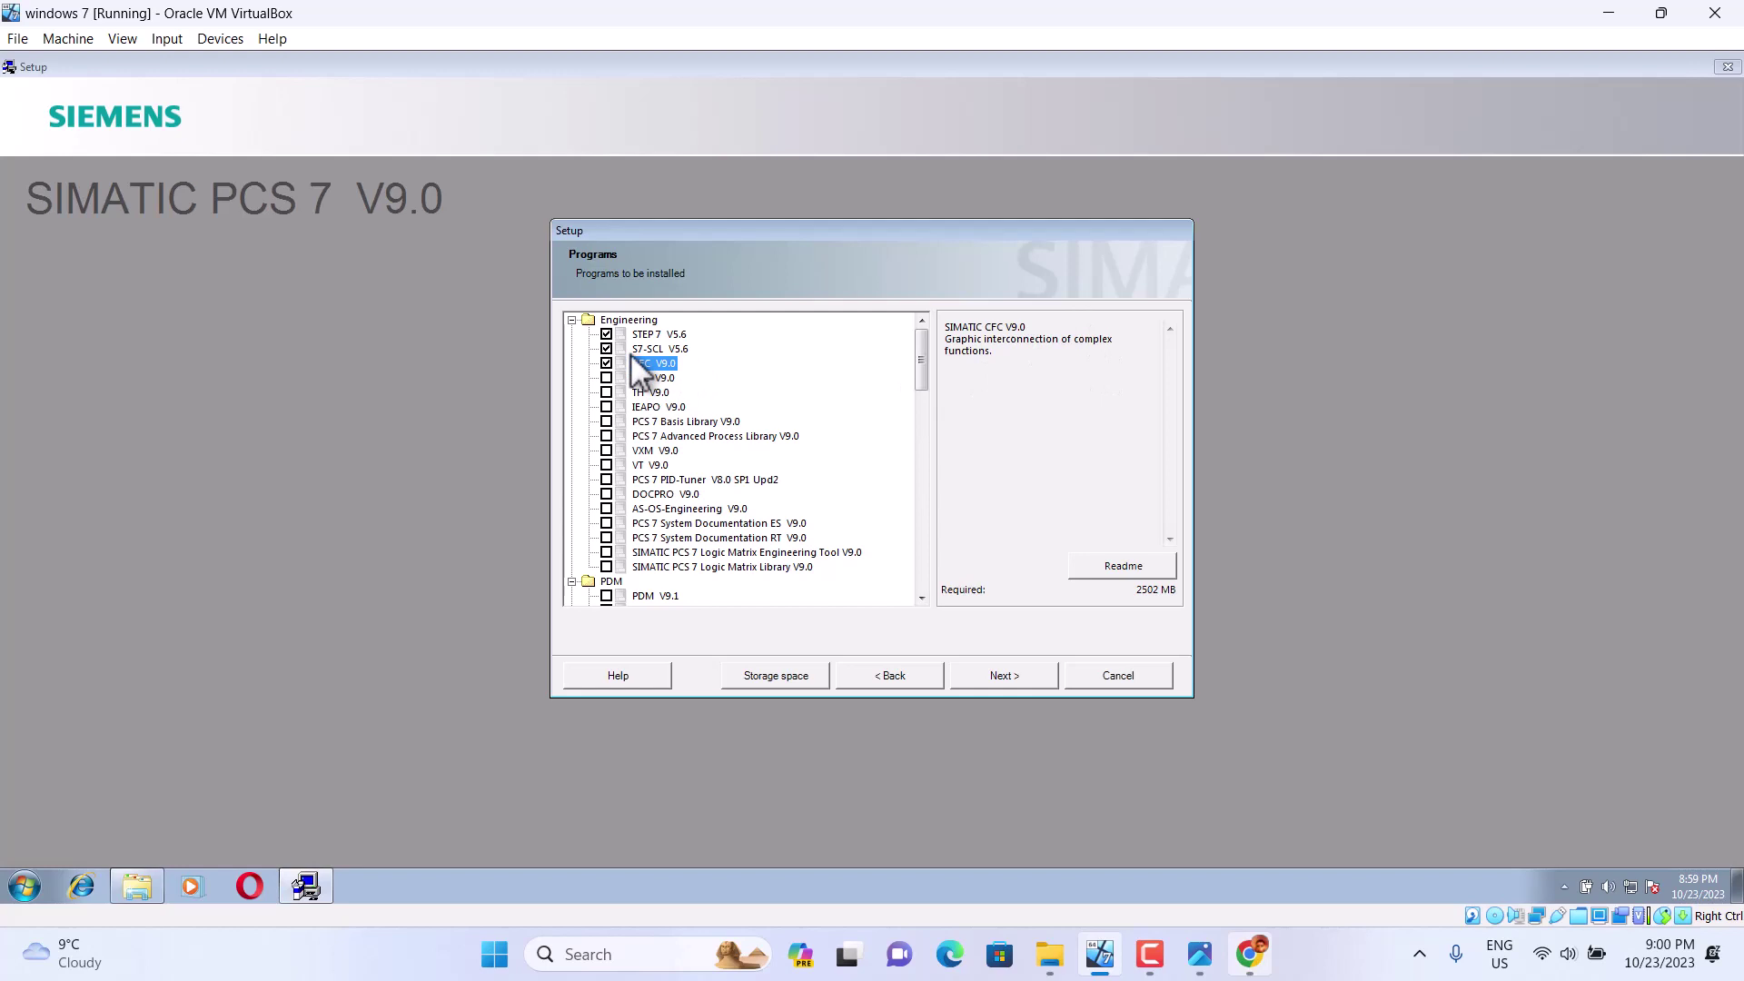
{"action": "left_click", "coordinate": [606, 378]}
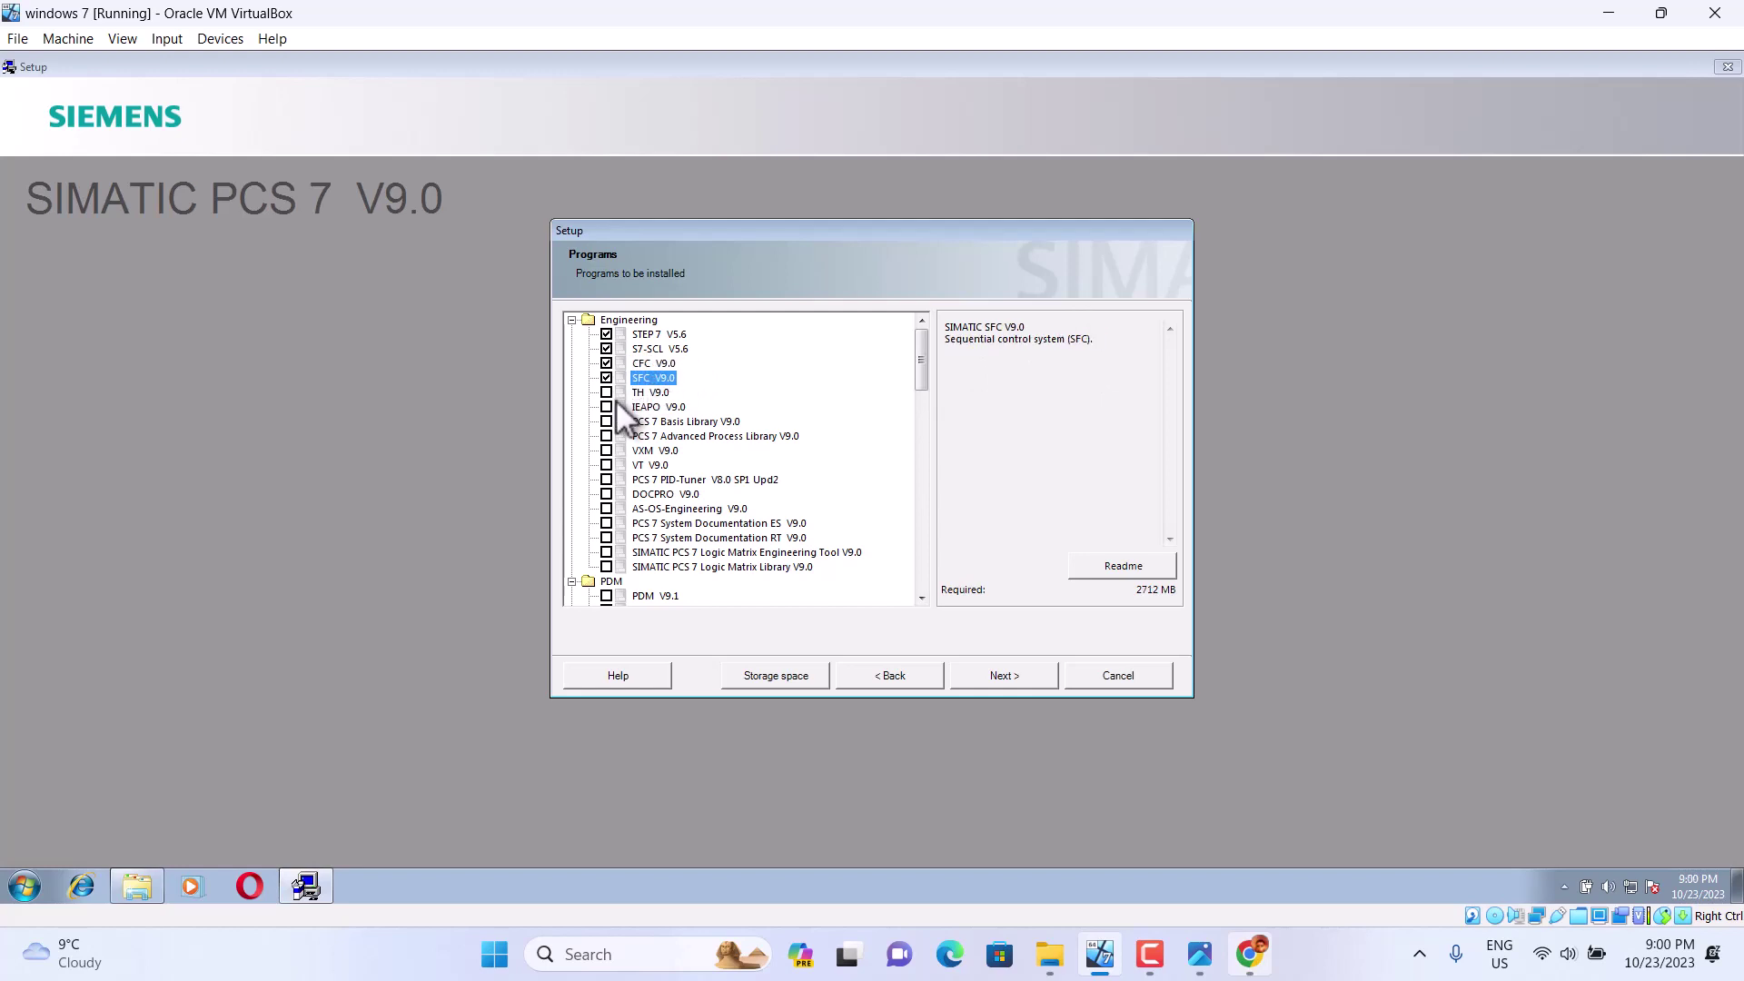
{"action": "left_click", "coordinate": [612, 391]}
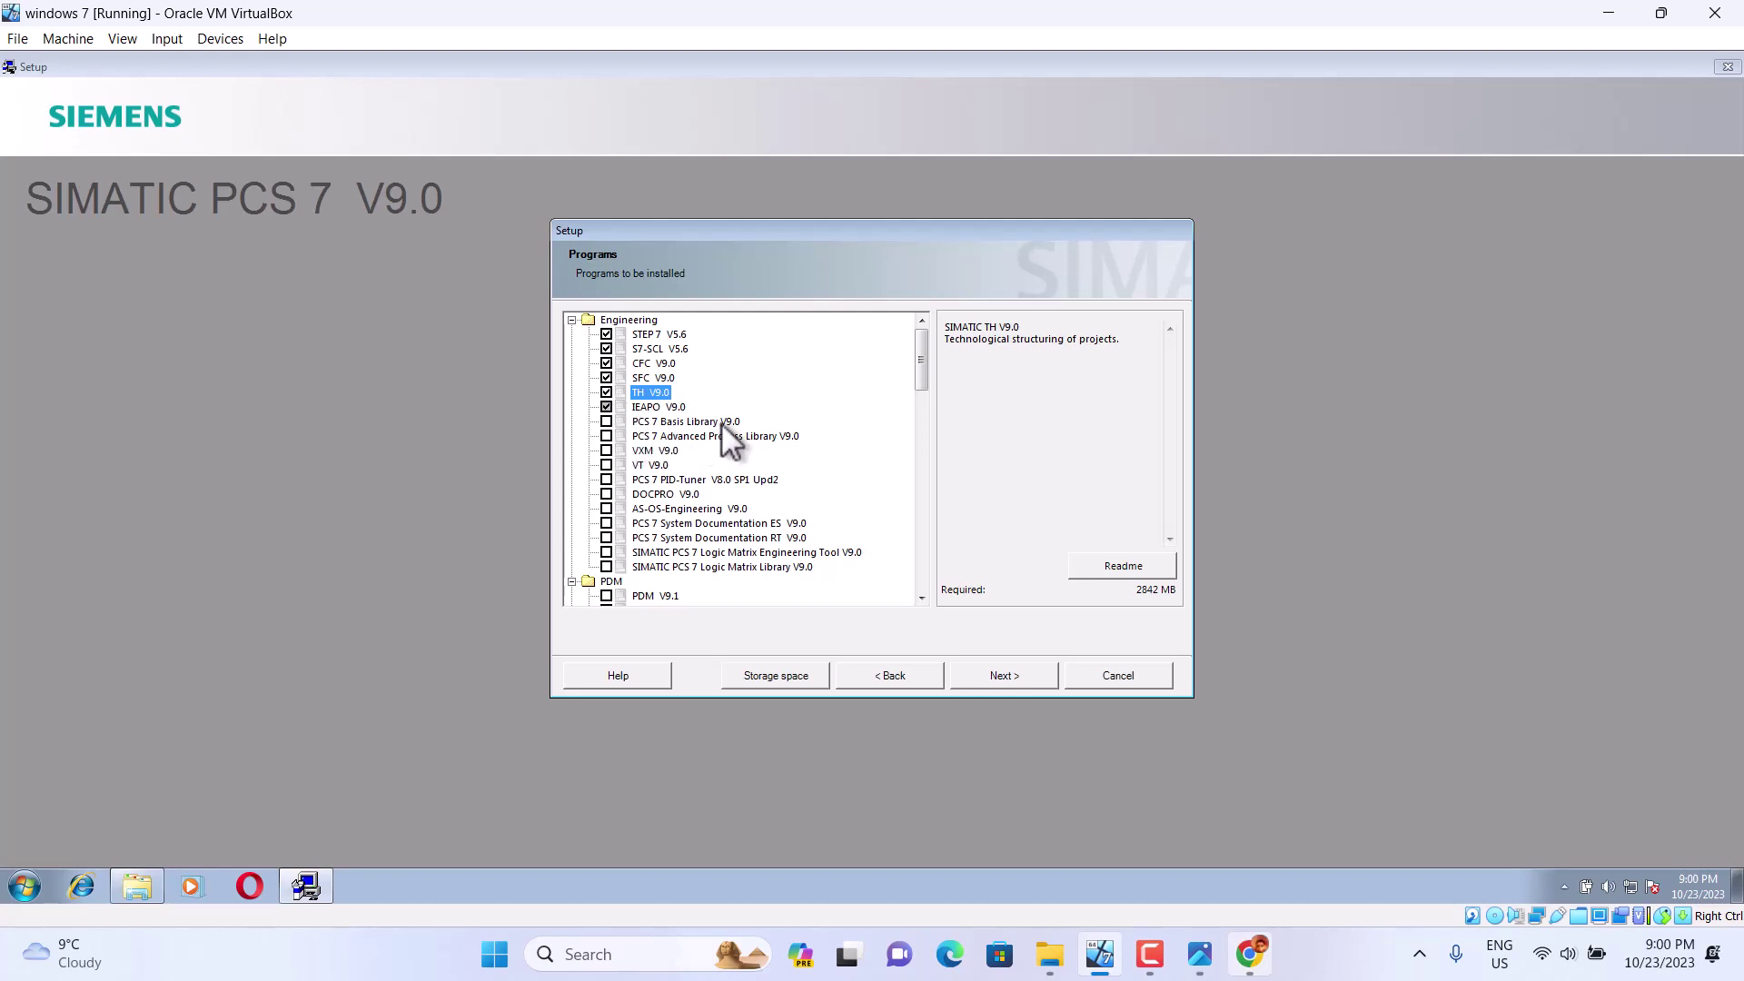
{"action": "left_click", "coordinate": [607, 422]}
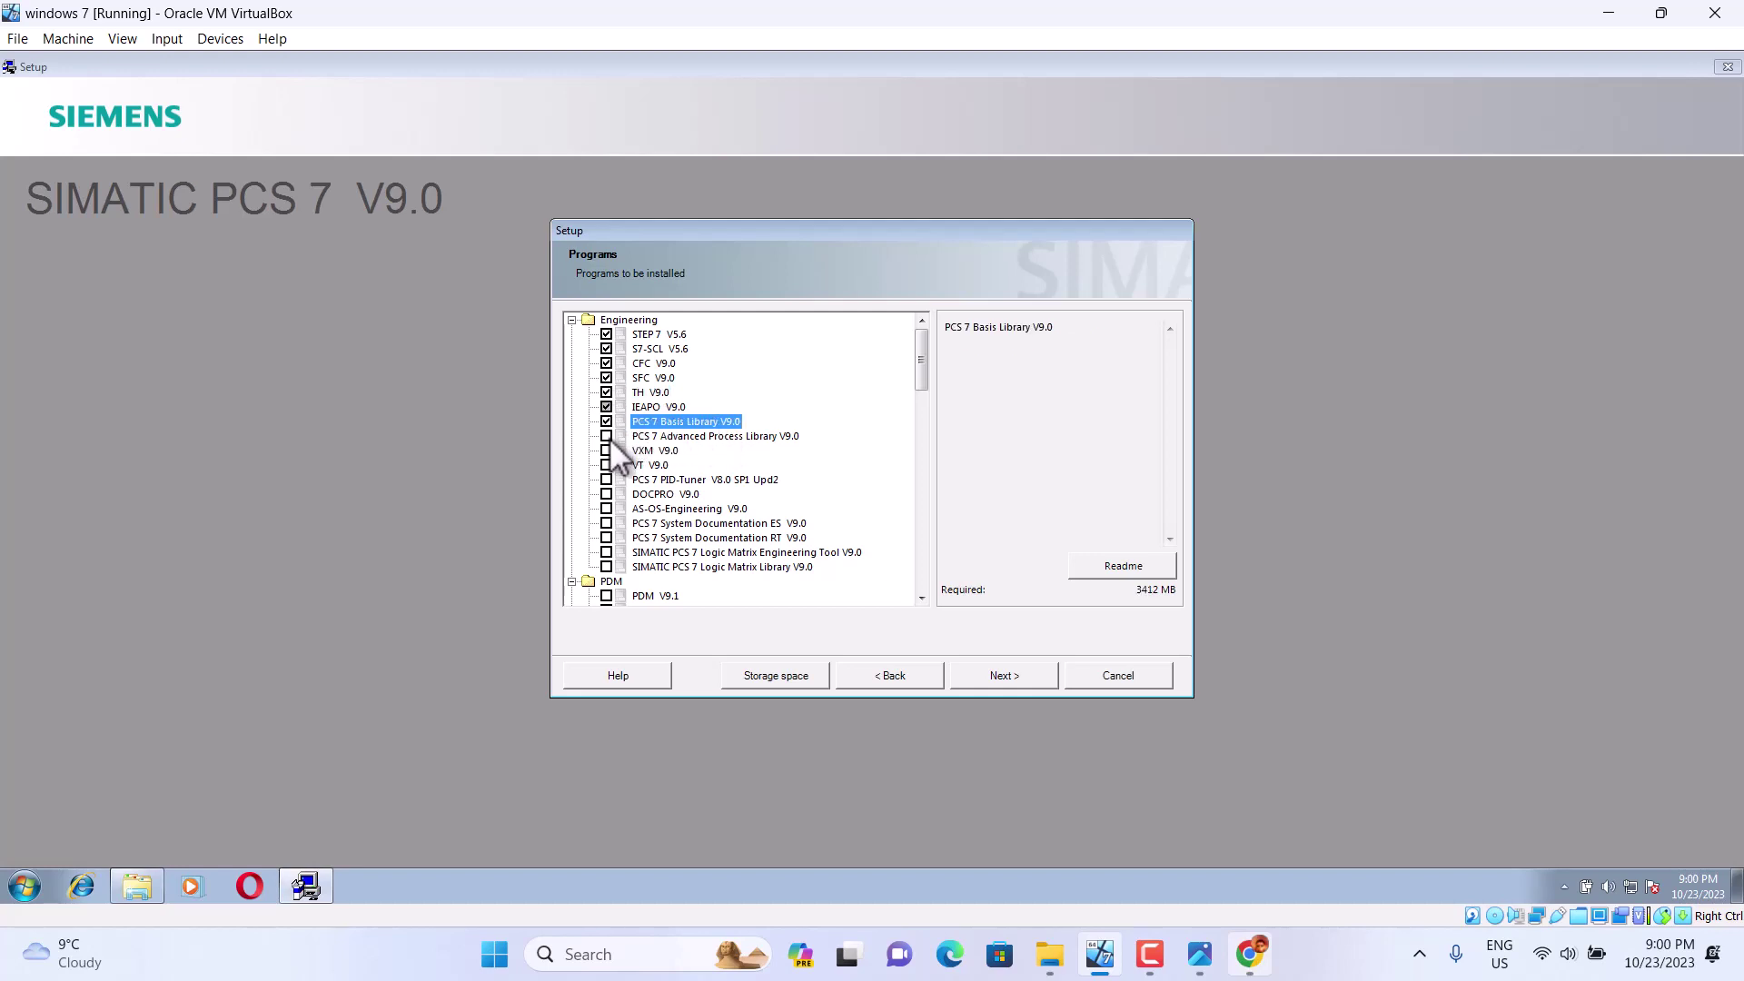
{"action": "left_click", "coordinate": [606, 436]}
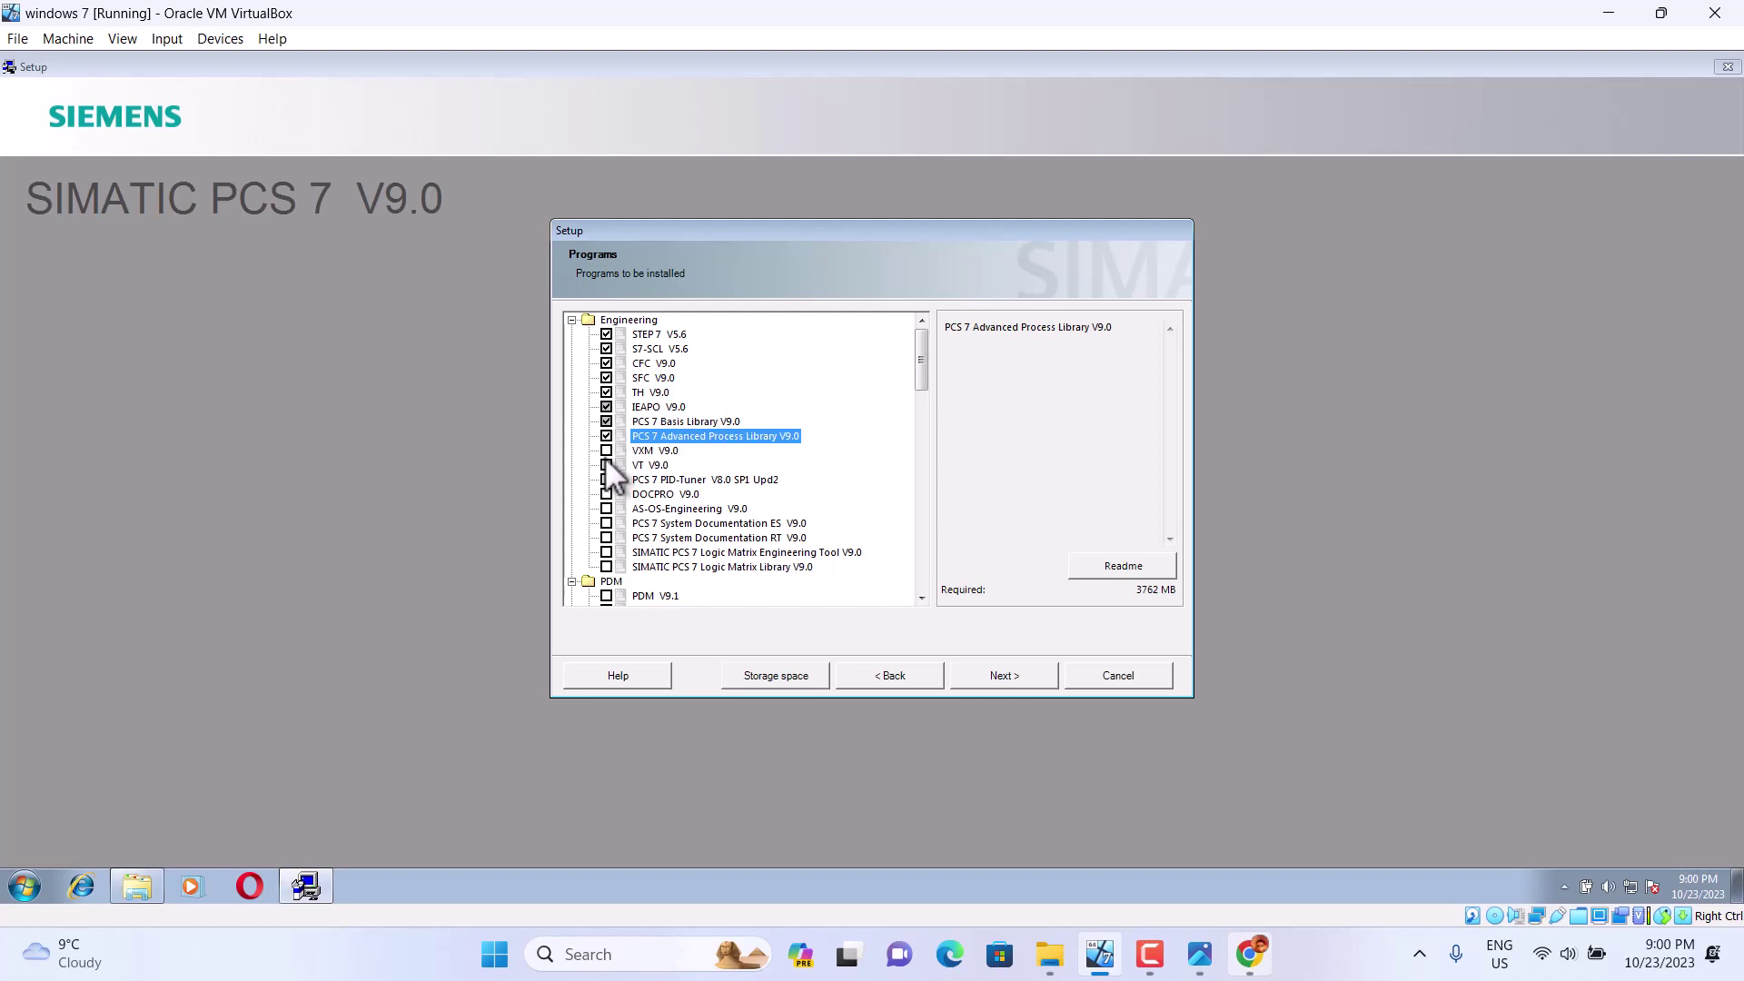
{"action": "left_click", "coordinate": [605, 451]}
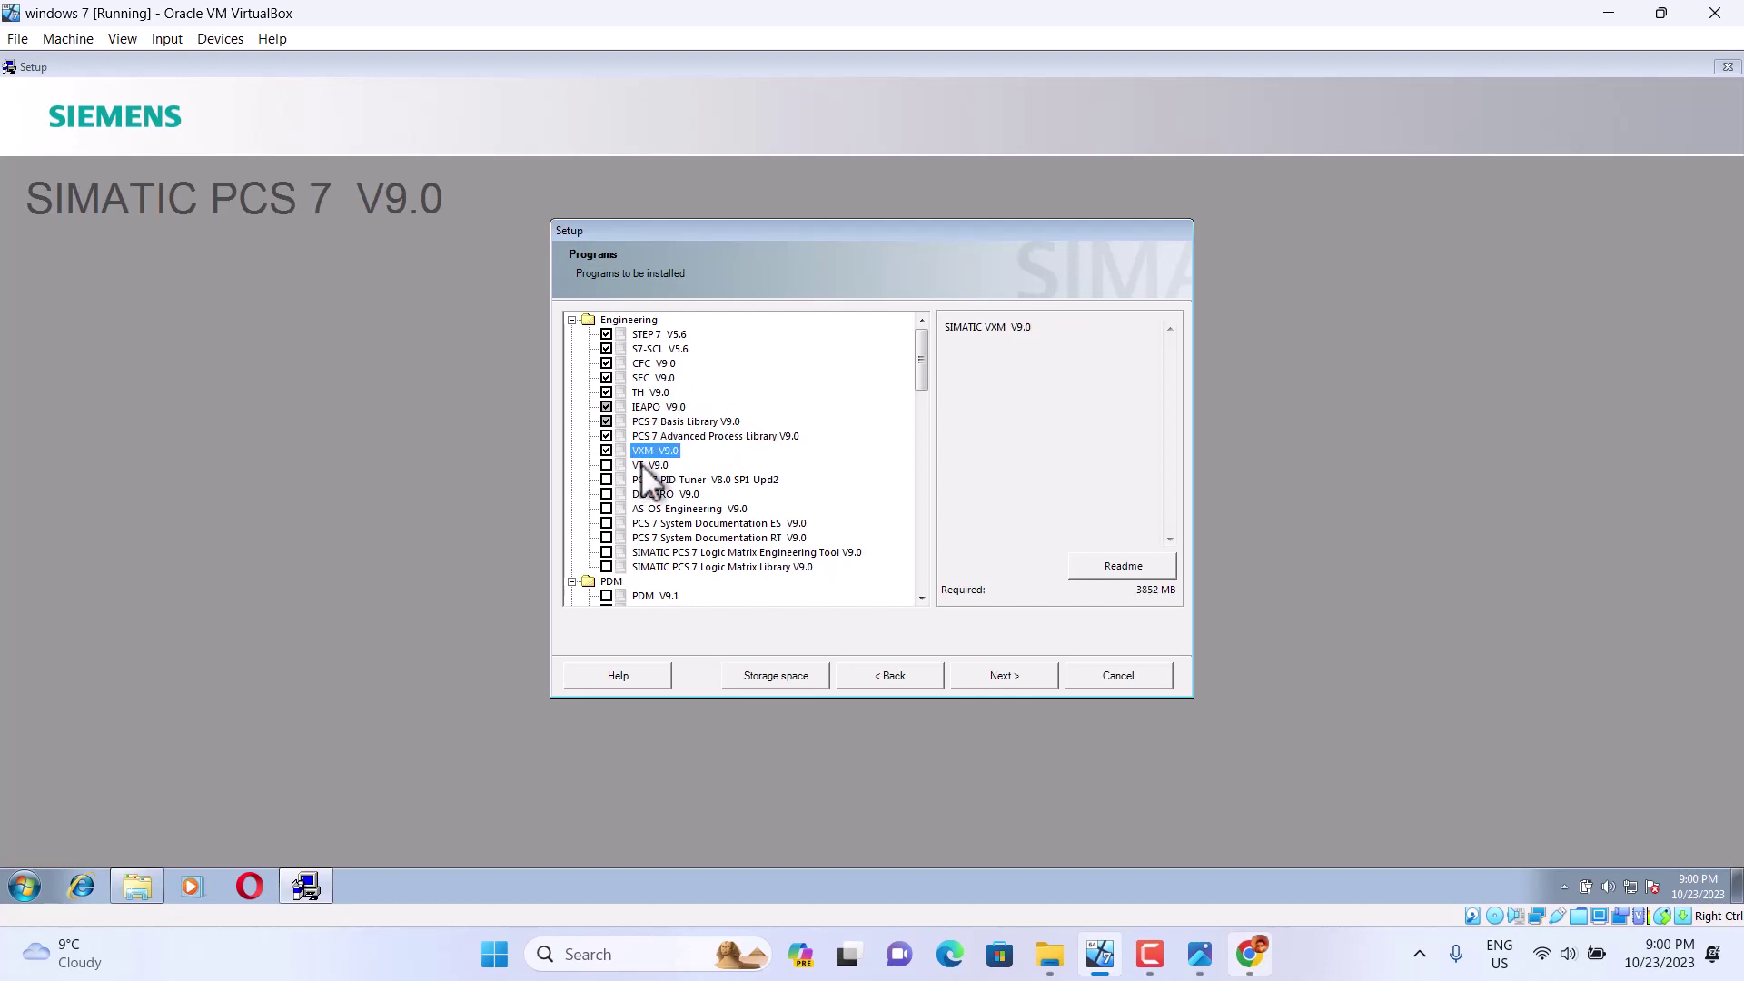
{"action": "left_click", "coordinate": [642, 465]}
Step: Tick PID-Tuner, DOCPRO, AS-OS-Engineering, both System Documentation items and PDM V9.1
{"action": "left_click_drag", "start_coordinate": [925, 347], "coordinate": [925, 354]}
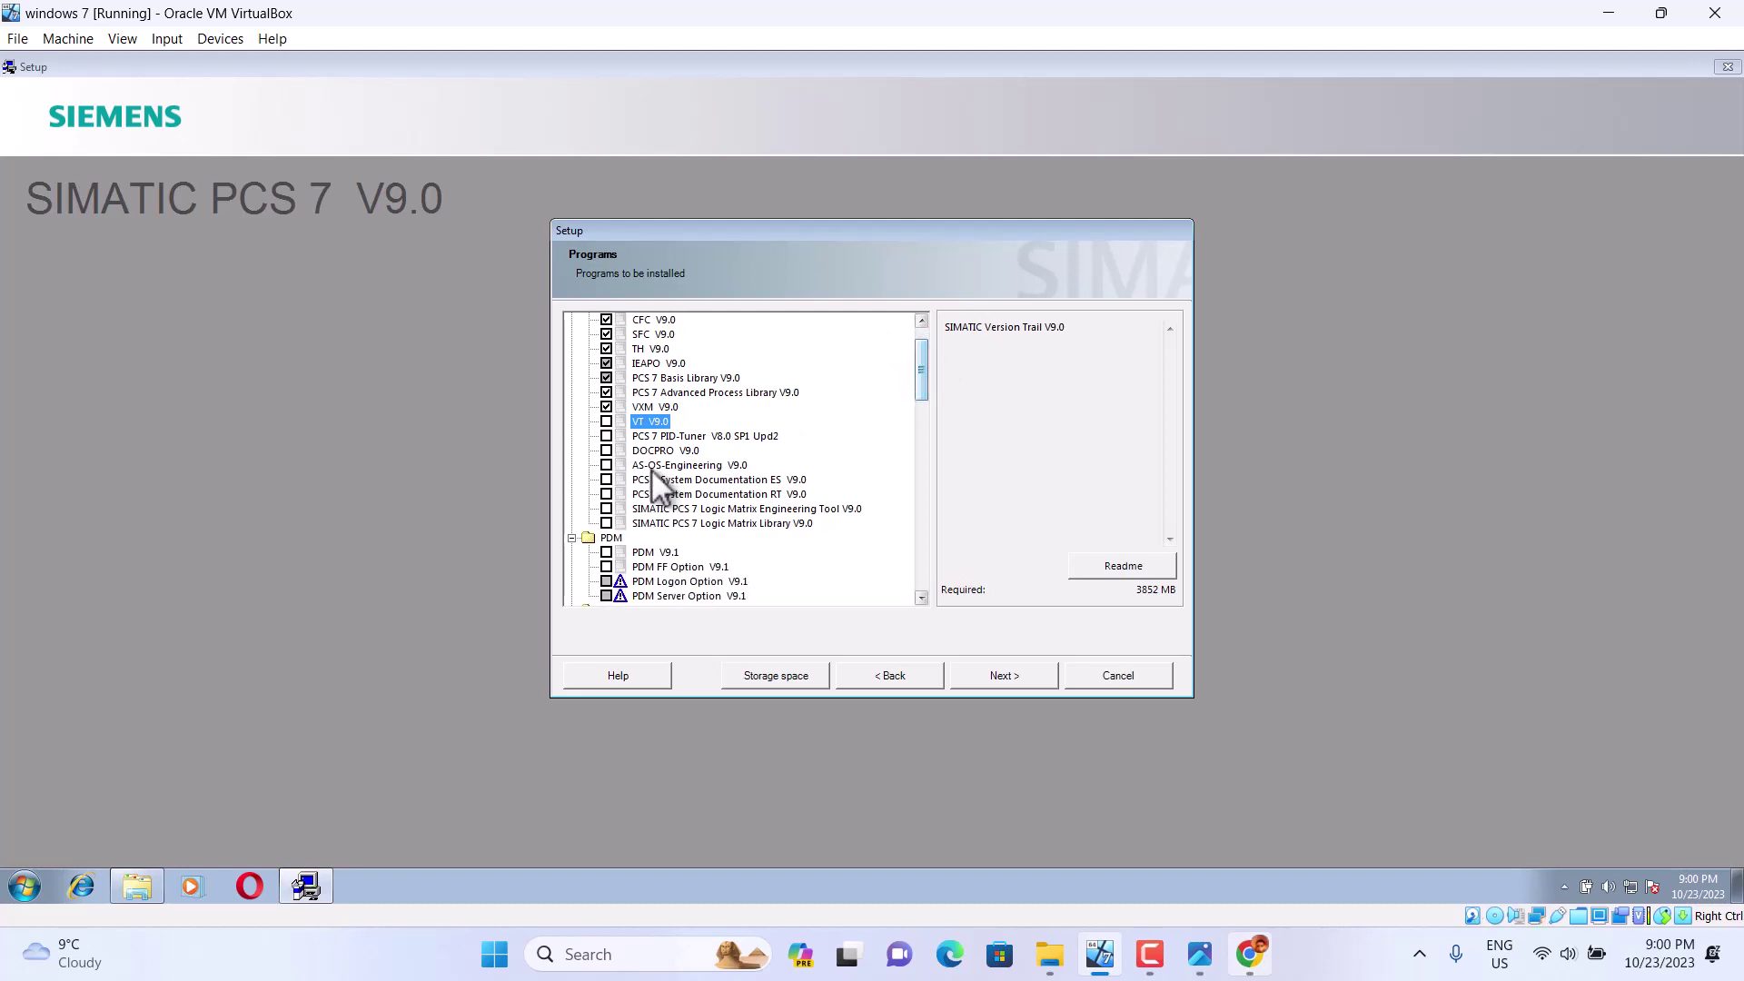
{"action": "left_click", "coordinate": [607, 437]}
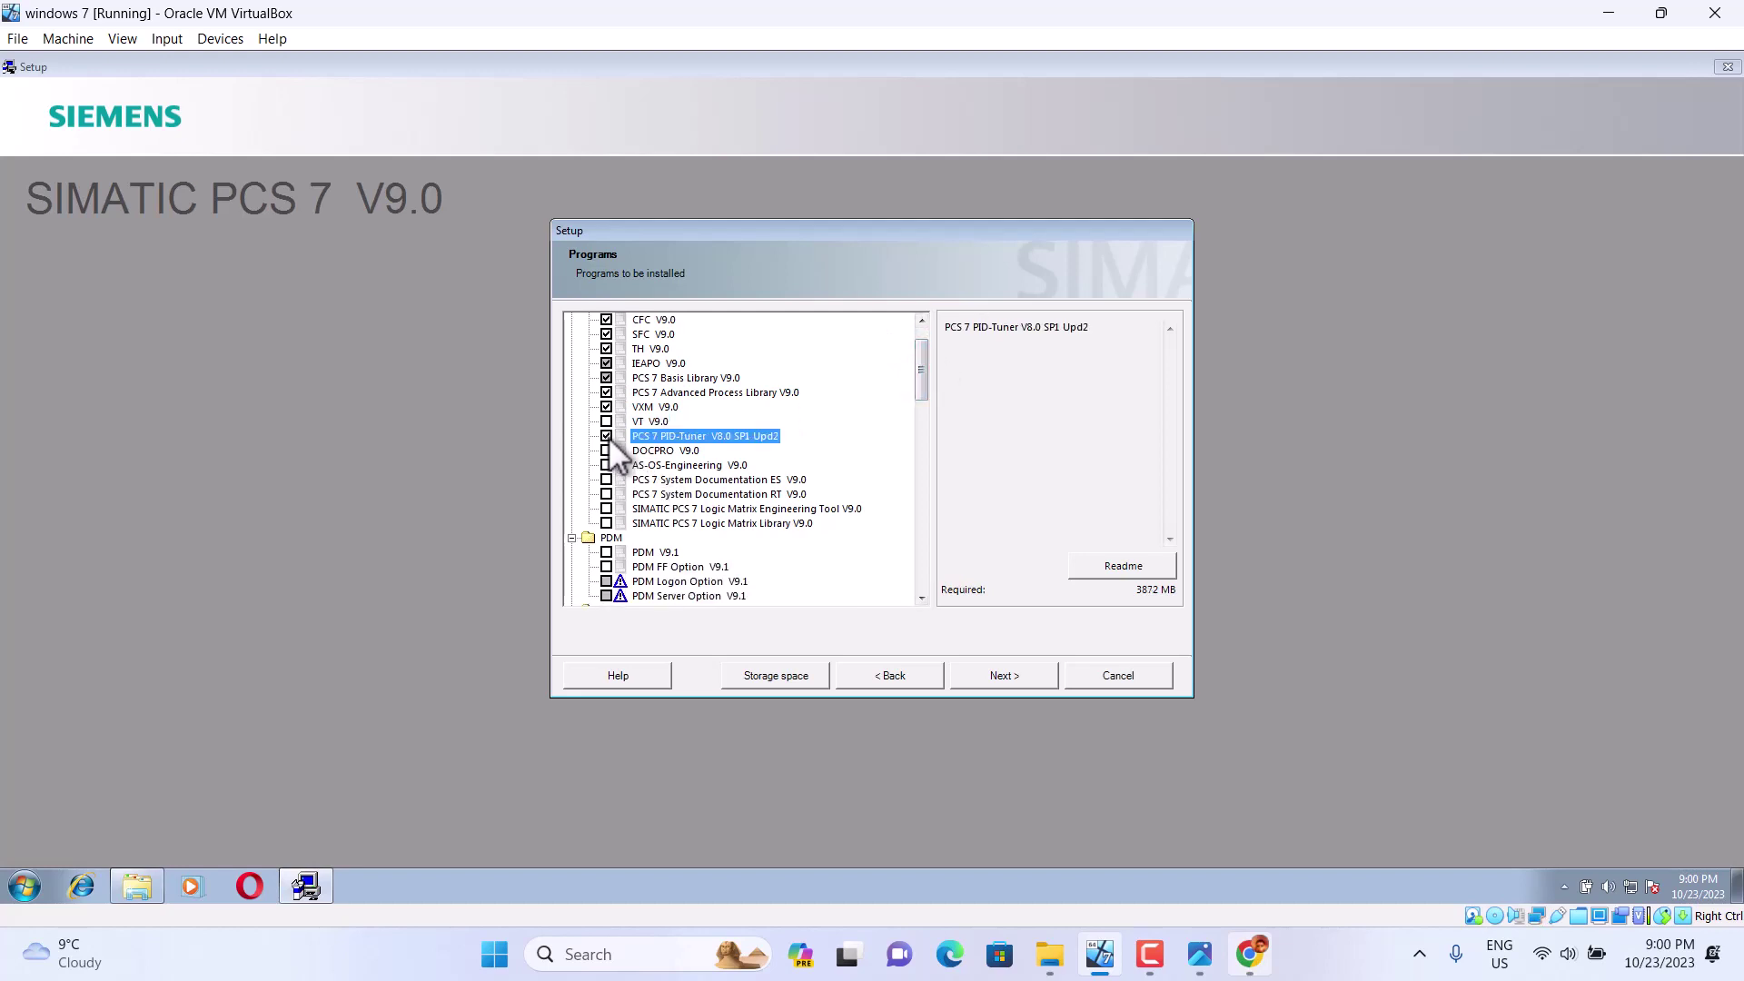
{"action": "left_click", "coordinate": [607, 452]}
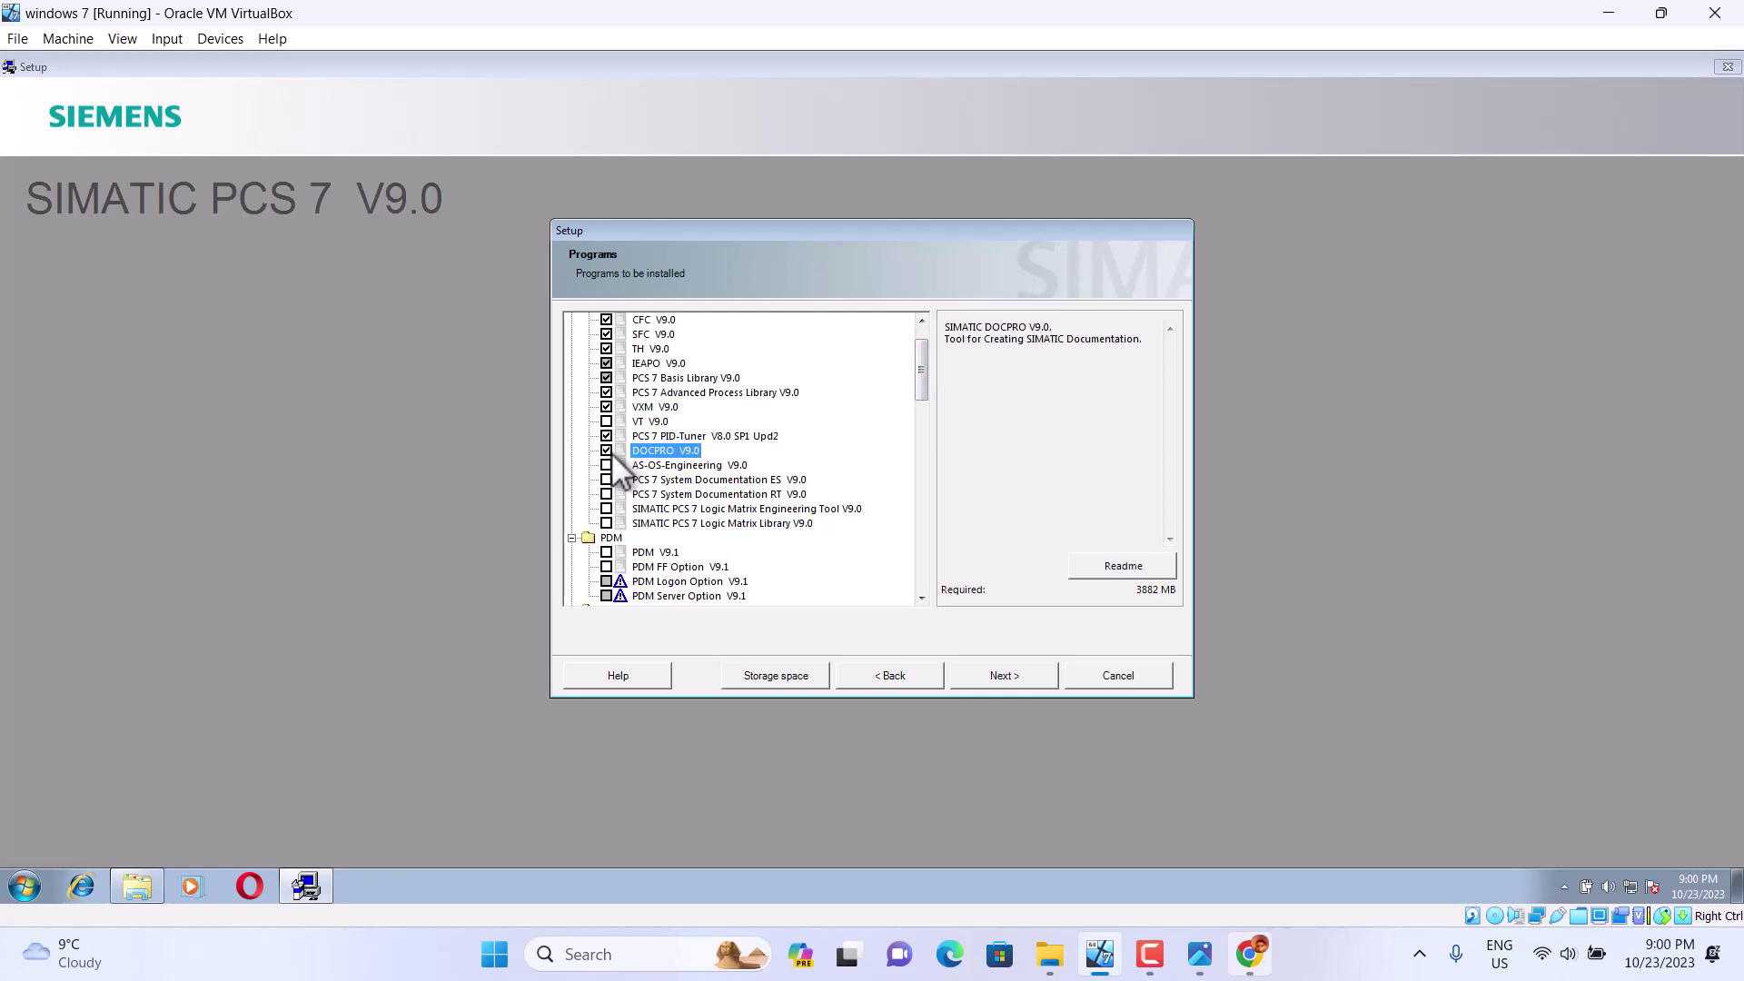
{"action": "left_click", "coordinate": [607, 466]}
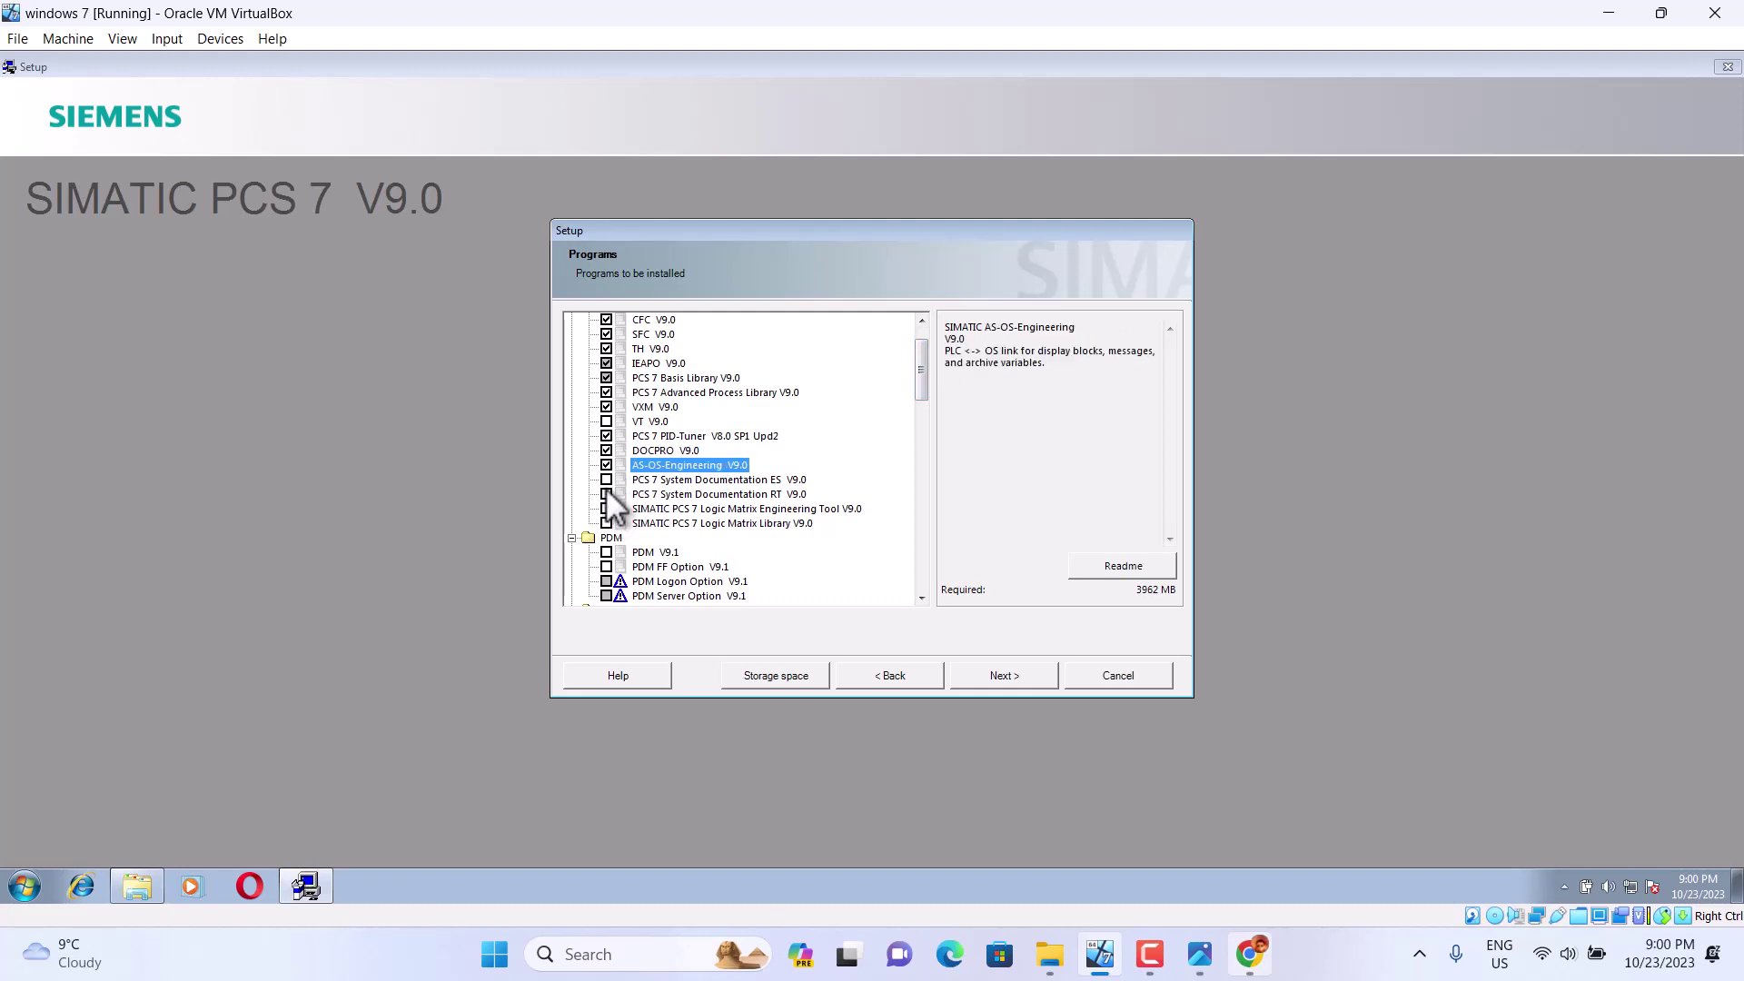
{"action": "left_click", "coordinate": [607, 483]}
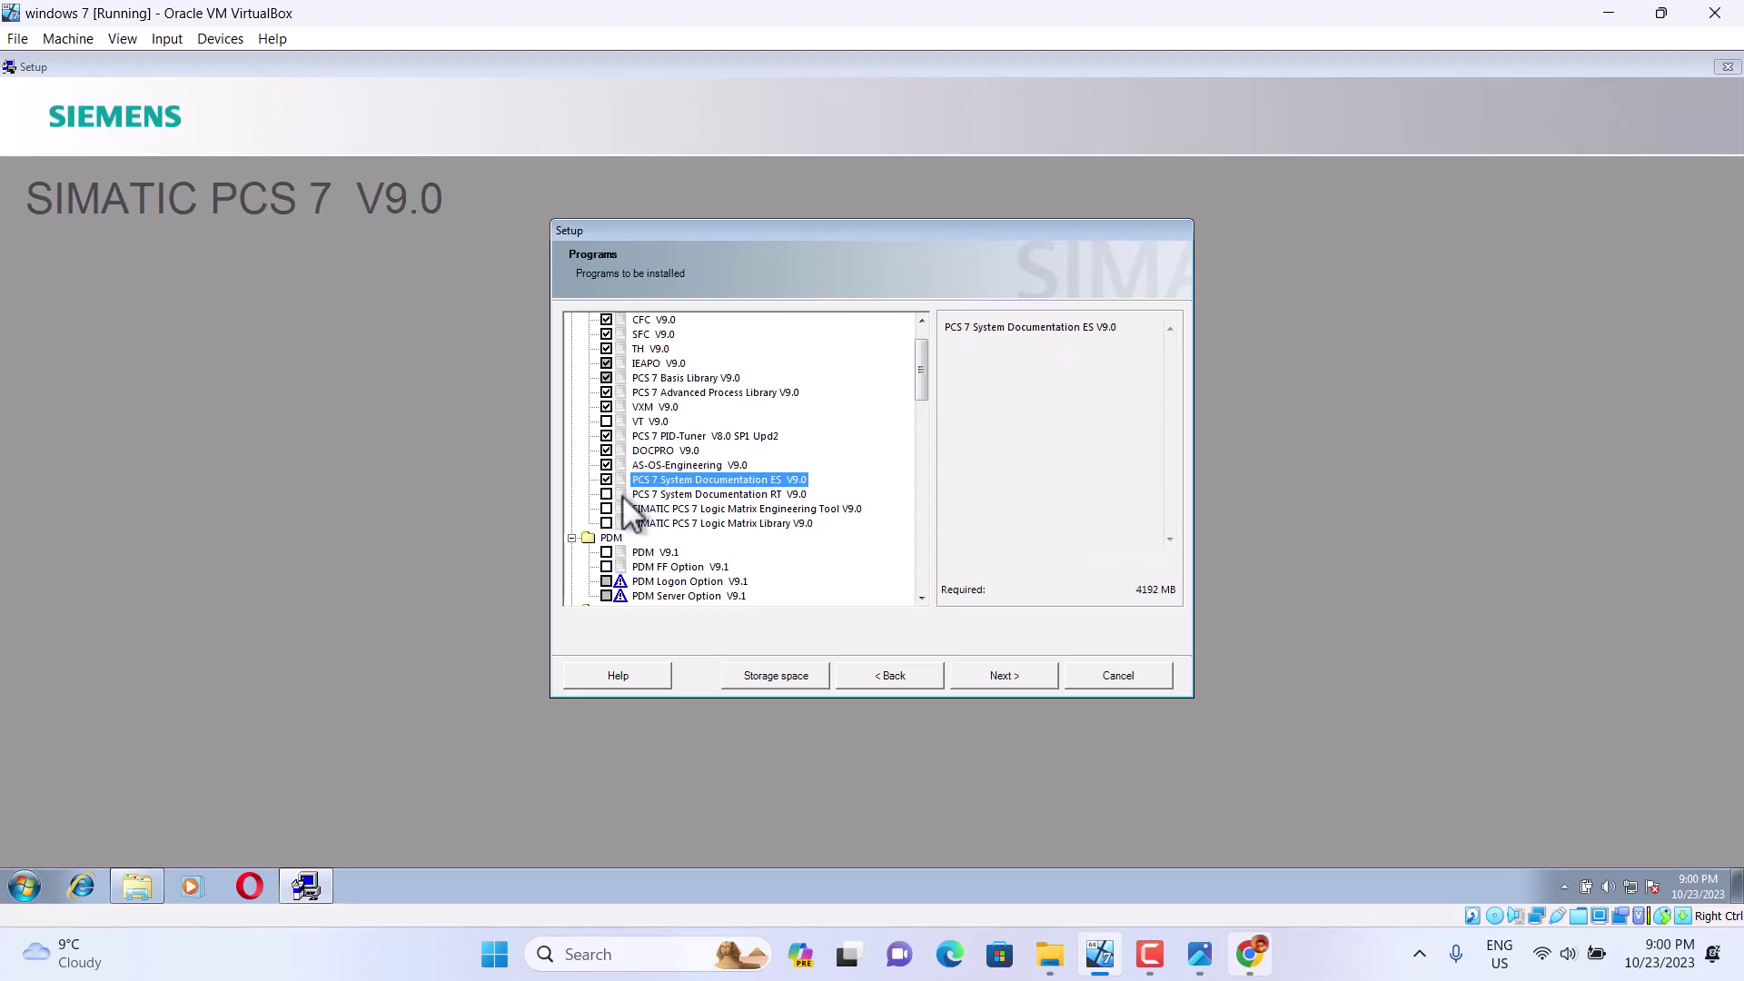
{"action": "left_click", "coordinate": [607, 494]}
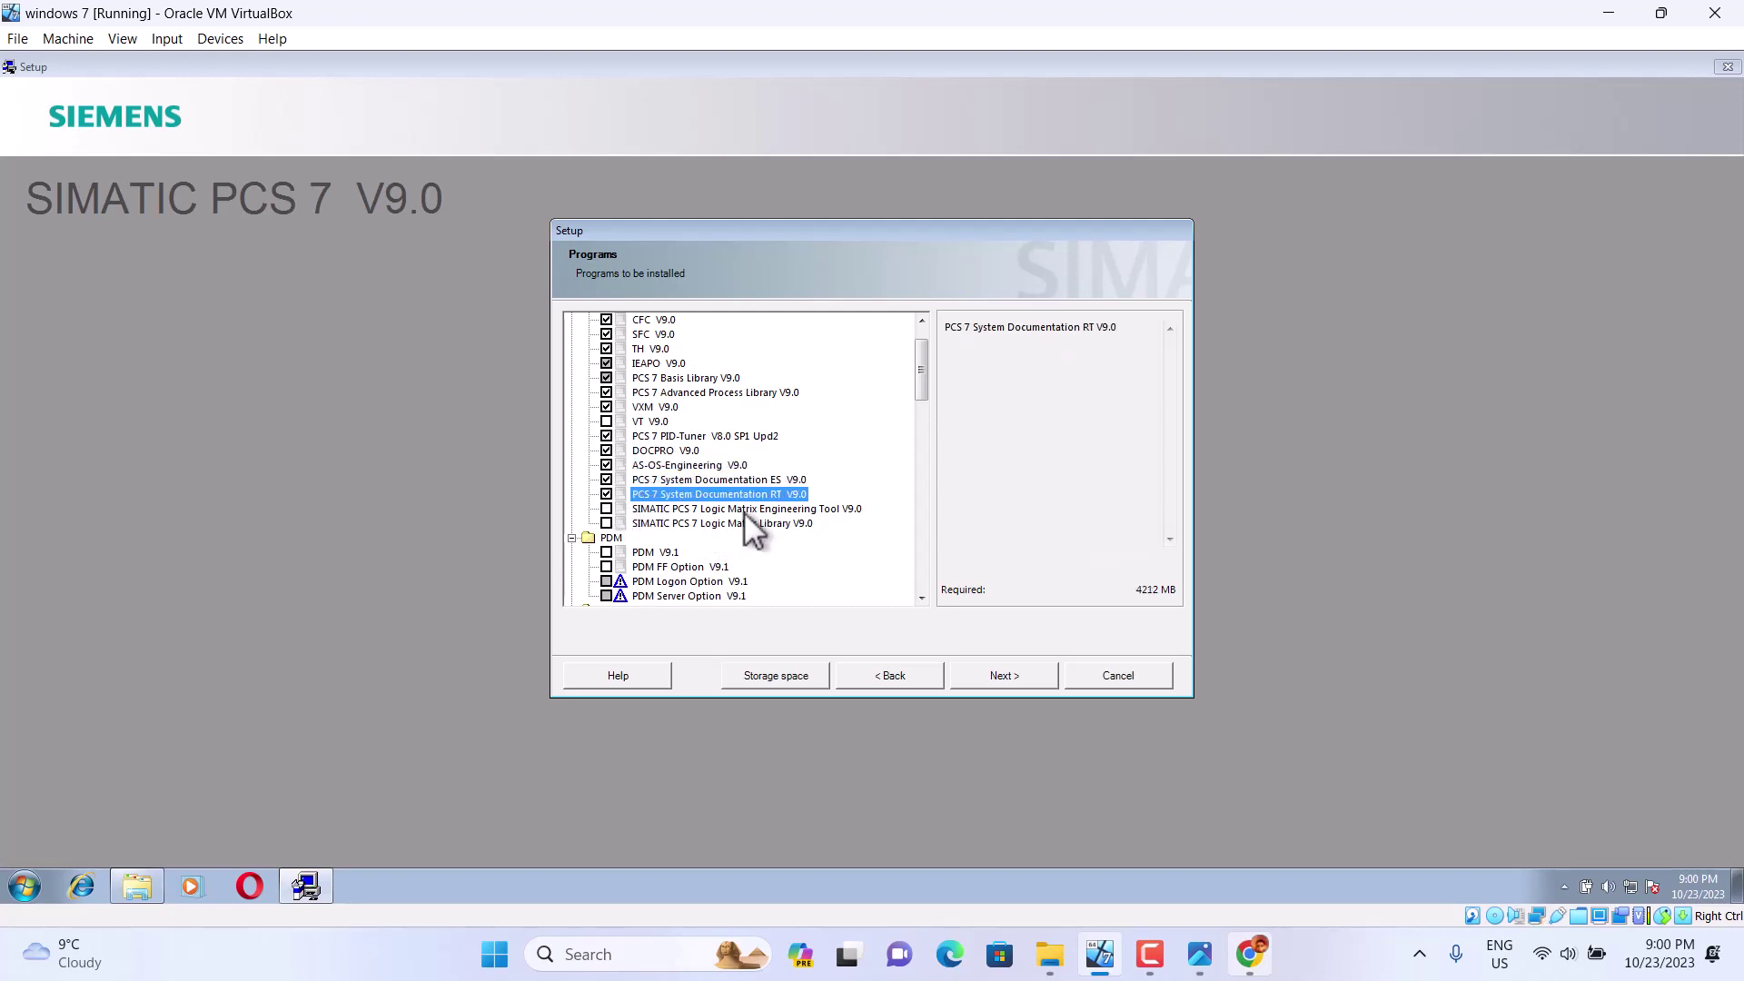
{"action": "left_click_drag", "start_coordinate": [918, 364], "coordinate": [921, 384]}
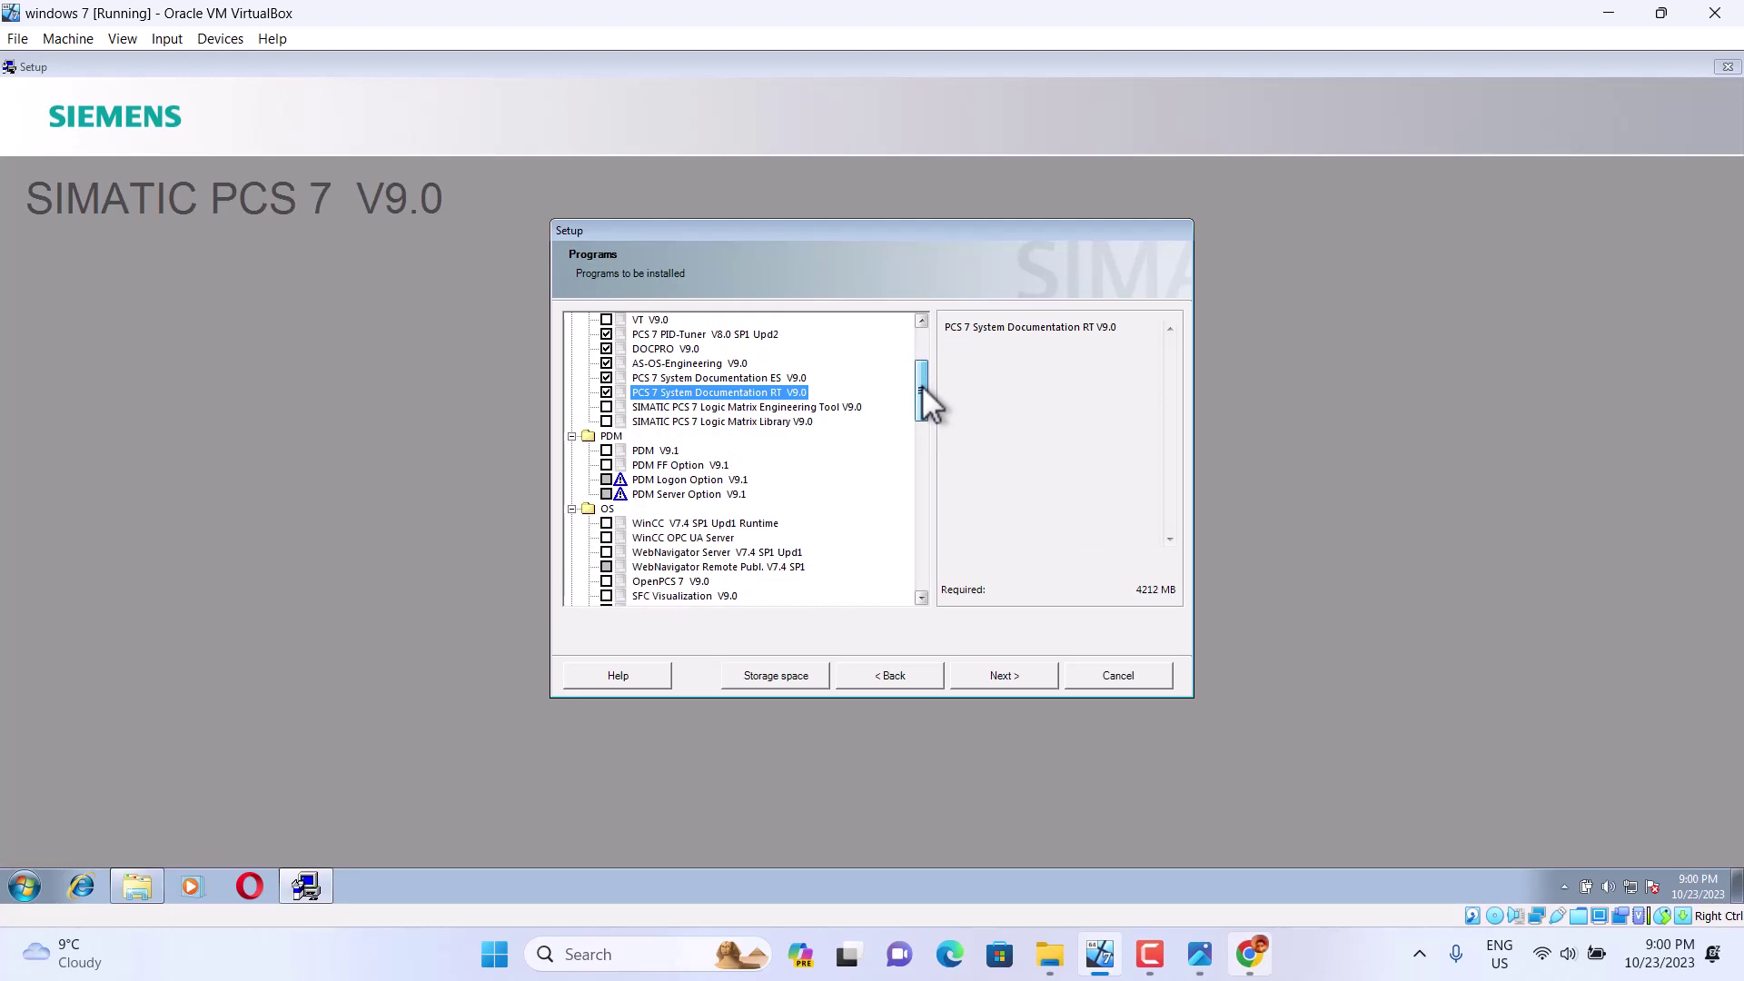
{"action": "left_click", "coordinate": [625, 454]}
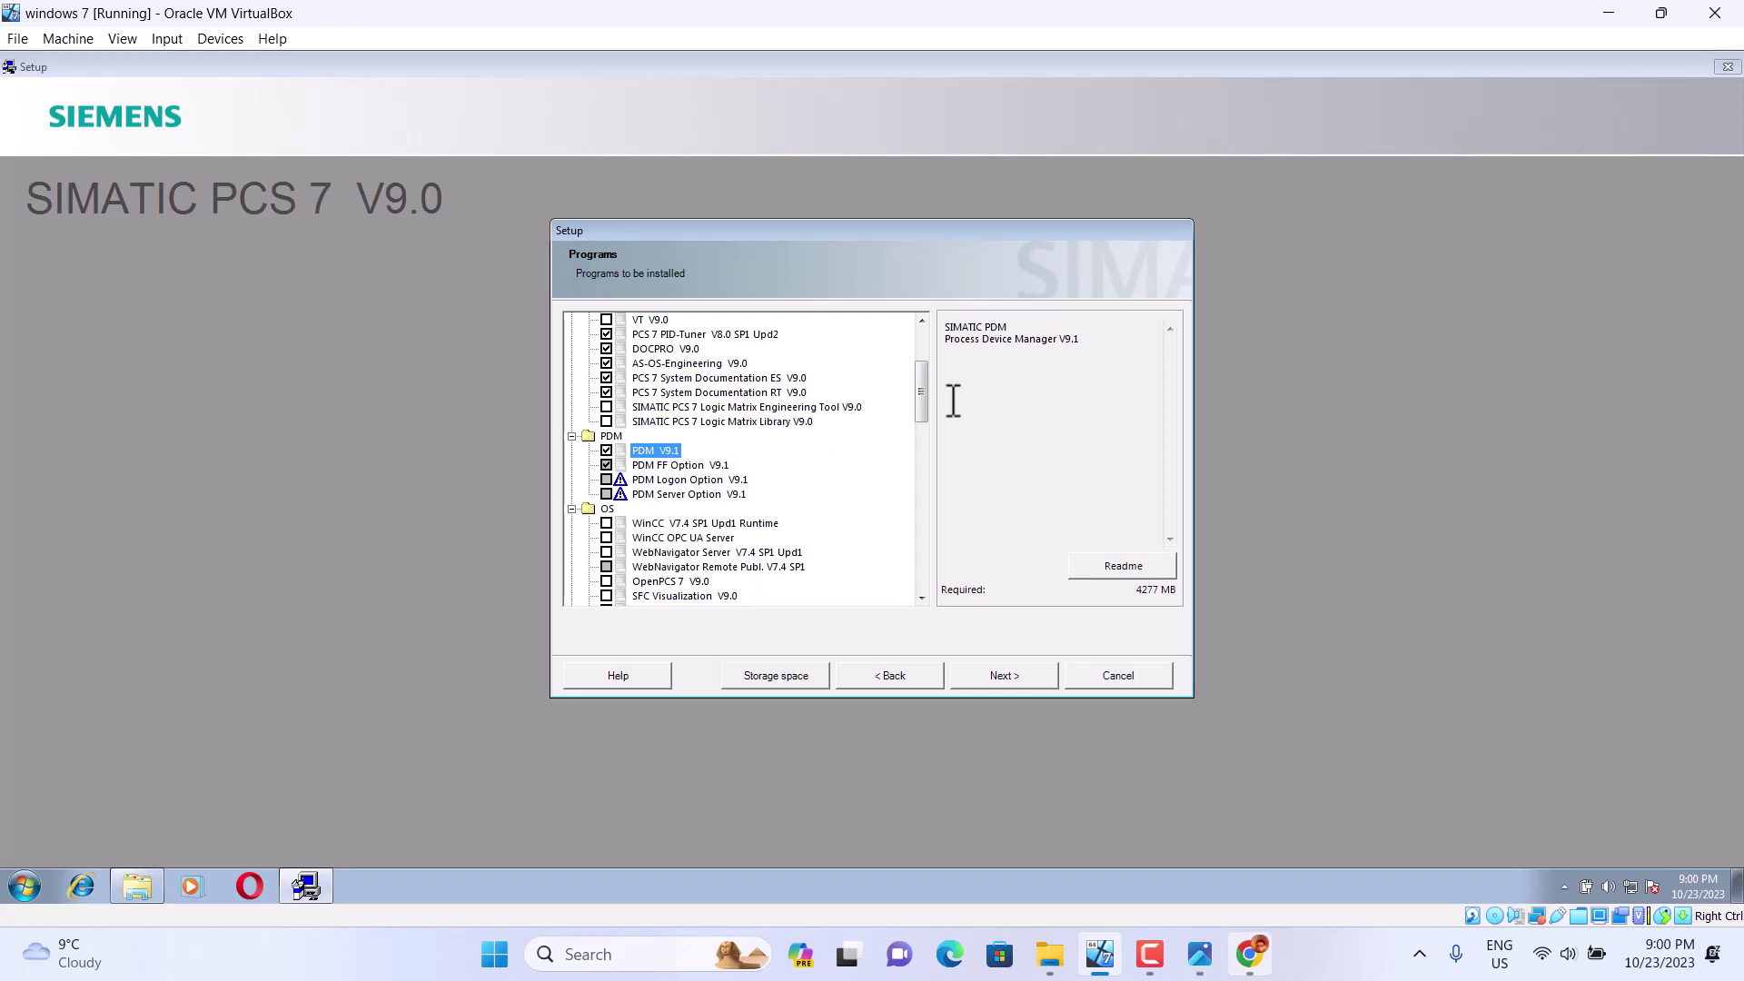
{"action": "scroll", "coordinate": [921, 393], "scroll_direction": "down", "scroll_amount": 1}
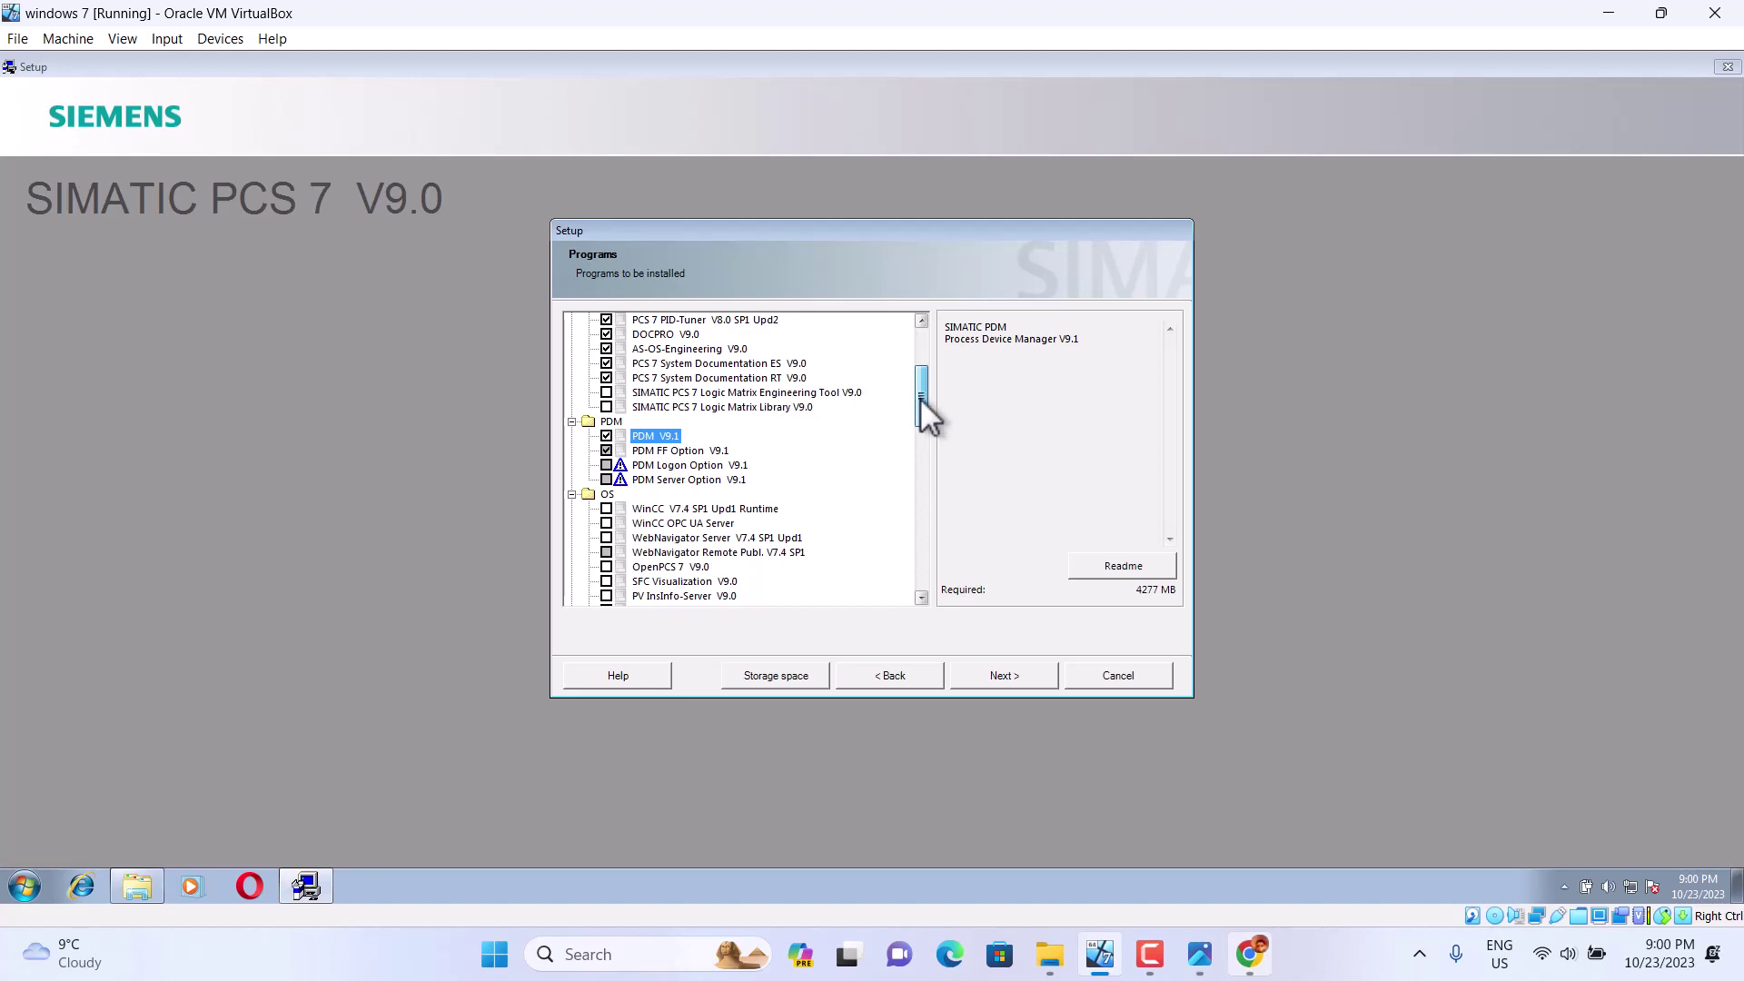
{"action": "left_click_drag", "start_coordinate": [927, 416], "coordinate": [925, 417]}
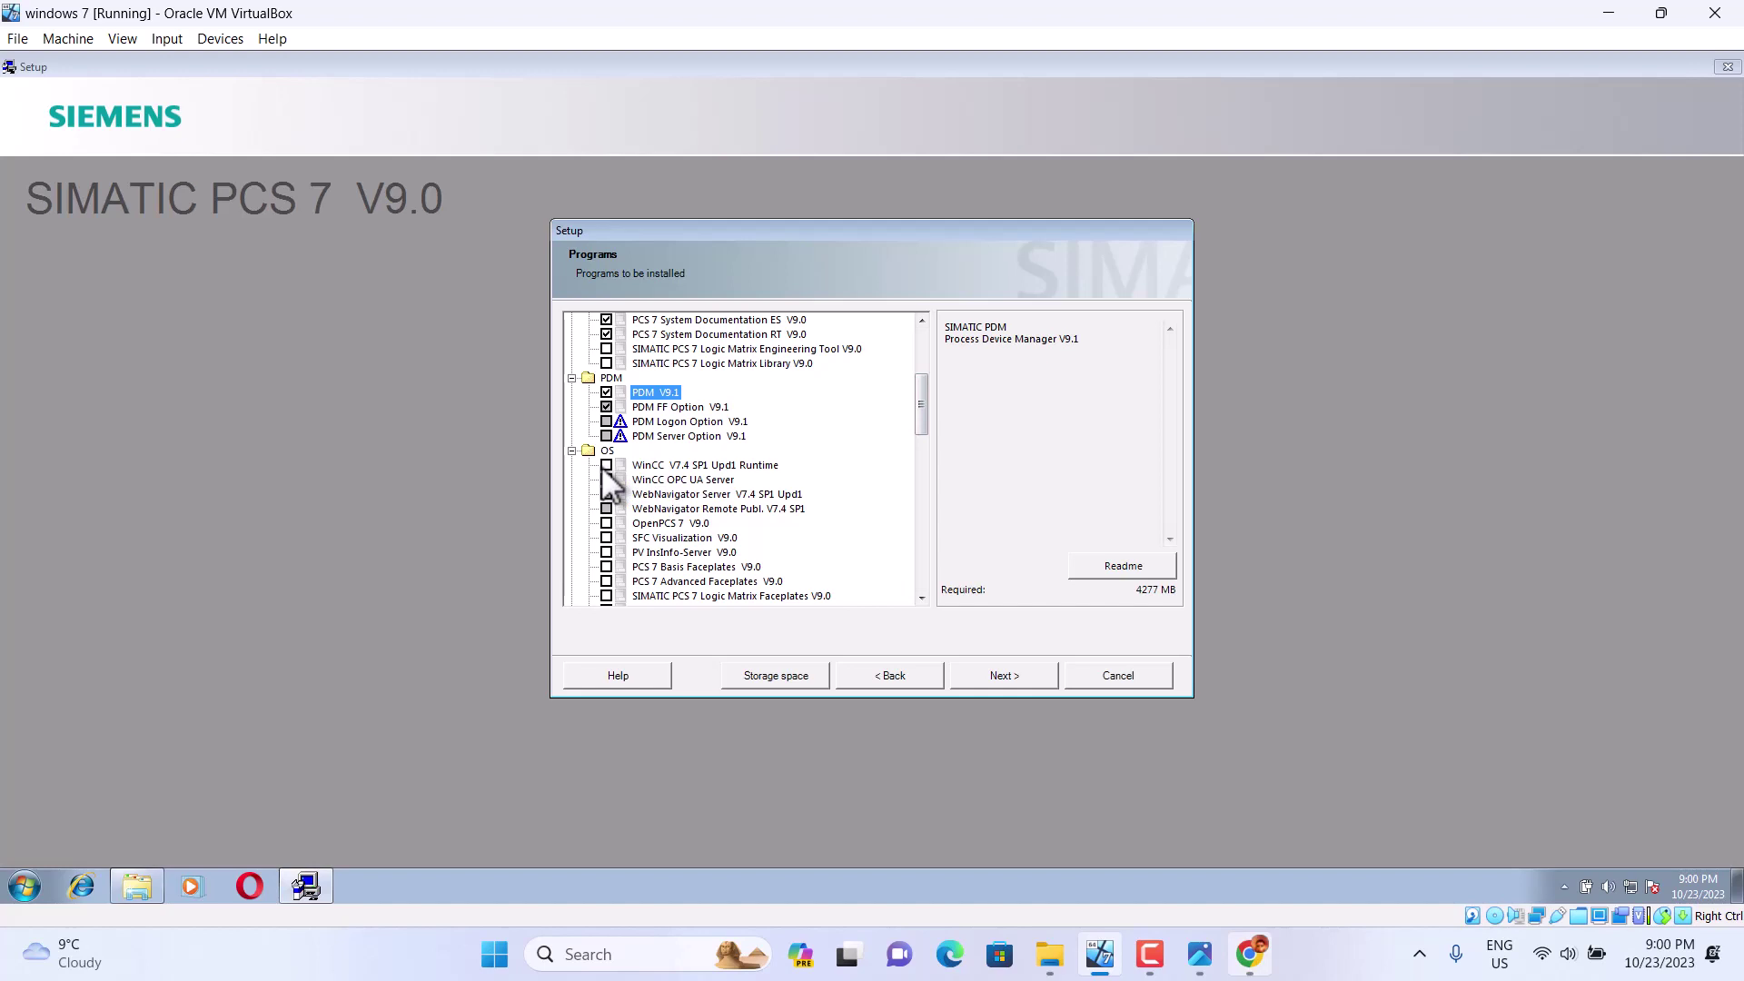
Step: Tick WinCC V7.4 SP1 Upd1 Runtime, WinCC OPC UA Server and SFC Visualization V9.0
{"action": "left_click", "coordinate": [606, 465]}
{"action": "left_click", "coordinate": [606, 479]}
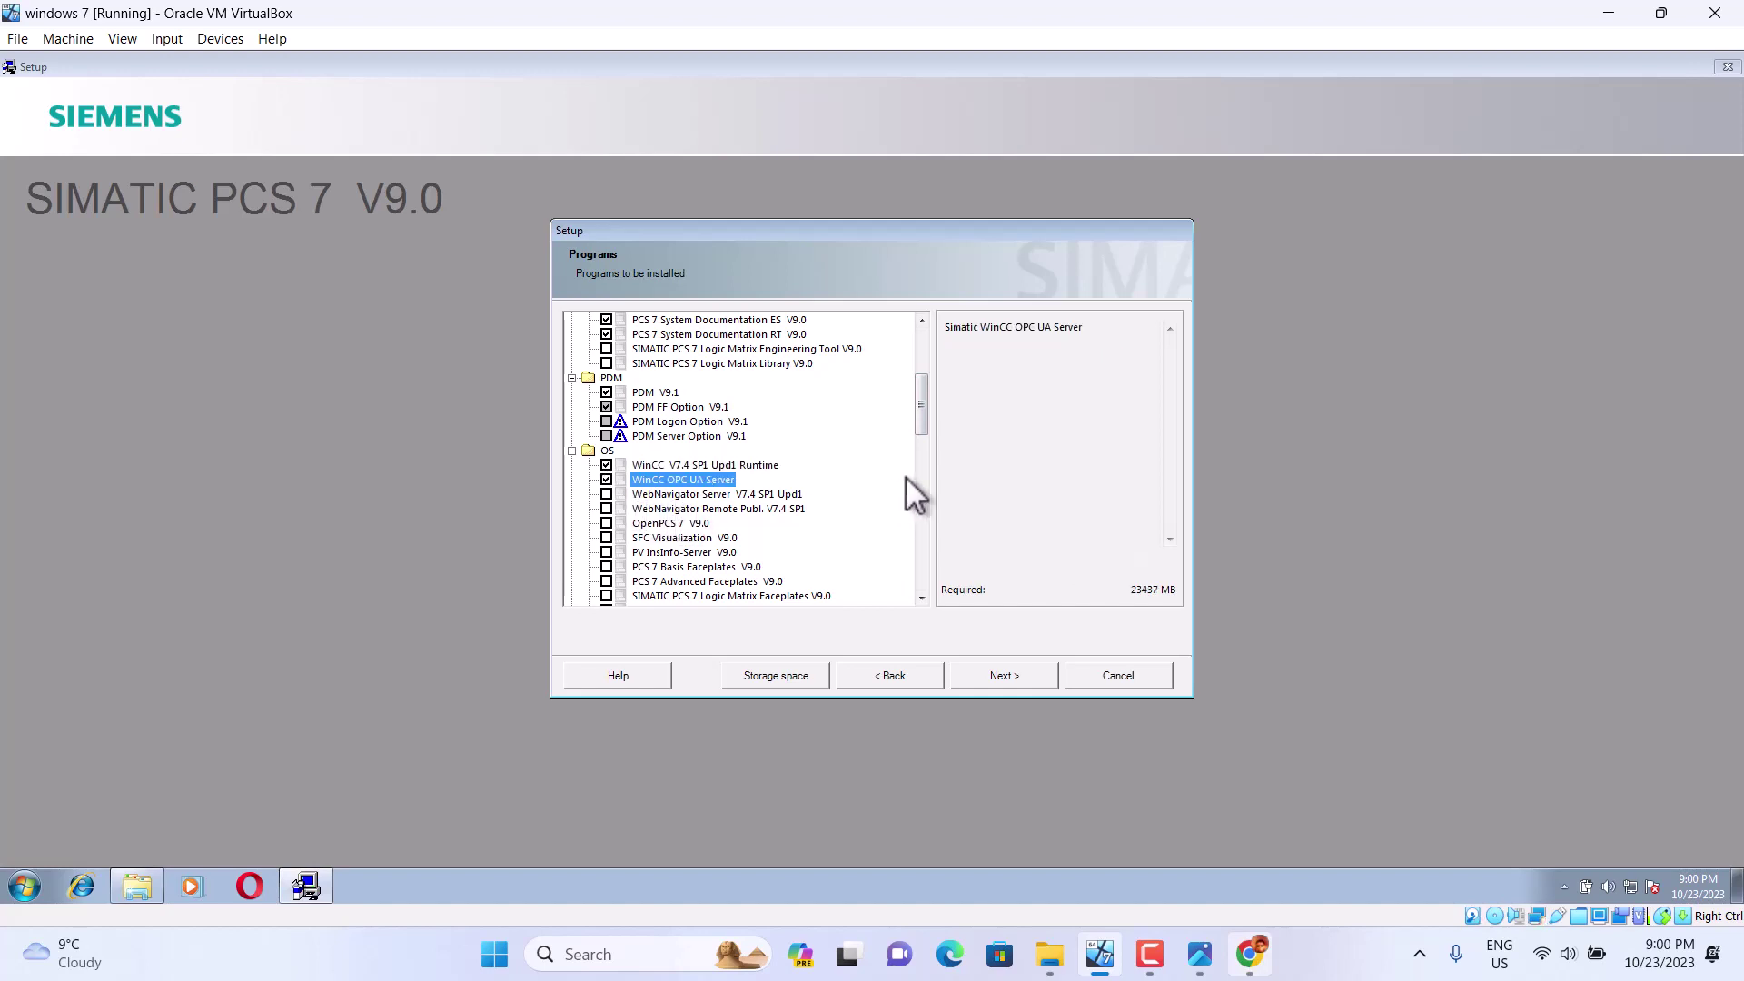
{"action": "scroll", "coordinate": [927, 431], "scroll_direction": "down", "scroll_amount": 1}
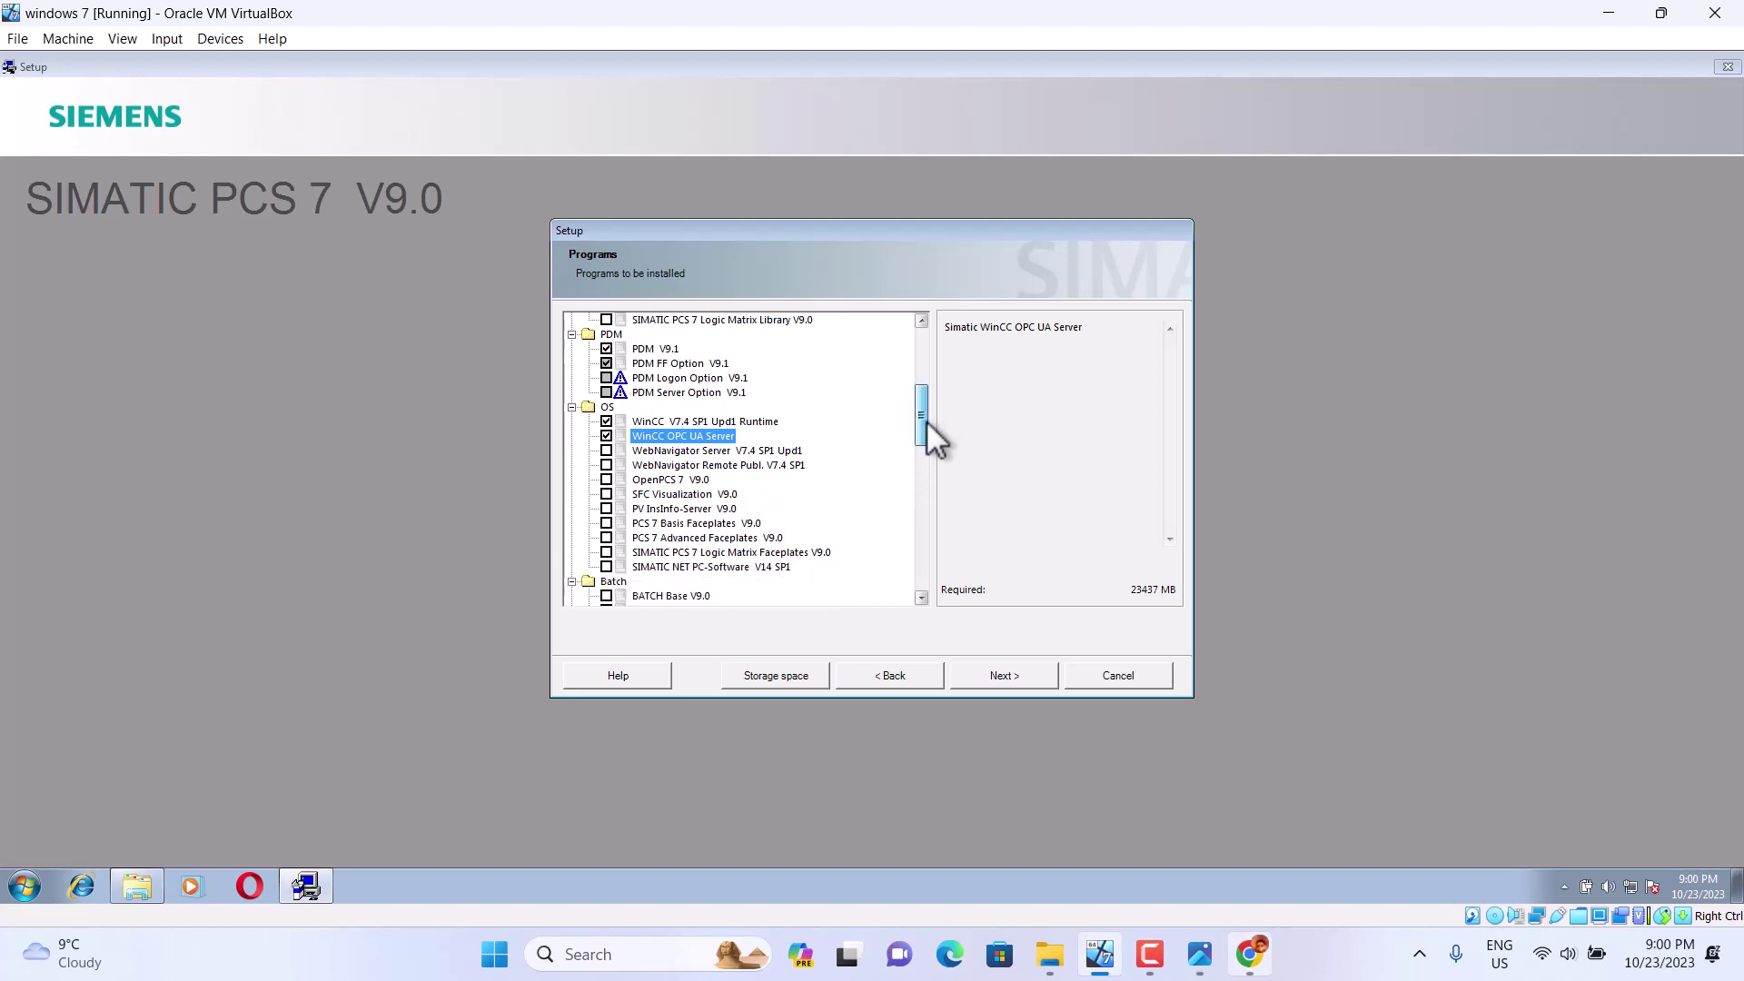
{"action": "left_click", "coordinate": [606, 495]}
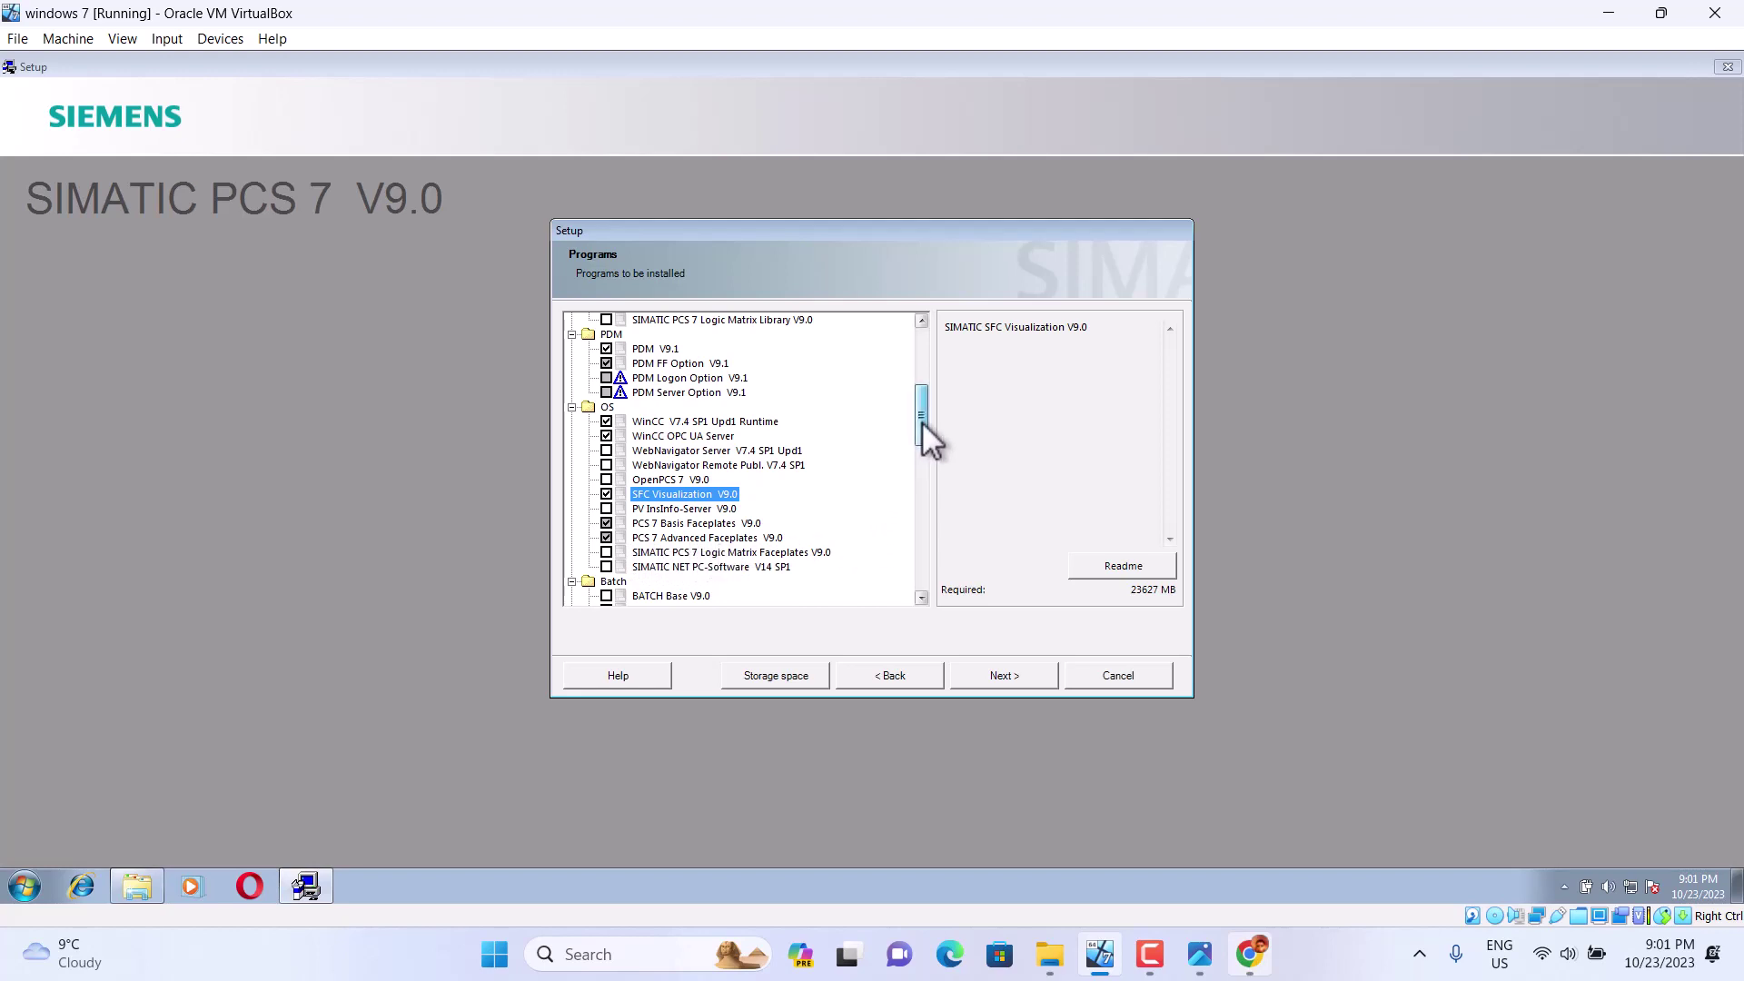
{"action": "left_click_drag", "start_coordinate": [922, 421], "coordinate": [919, 456]}
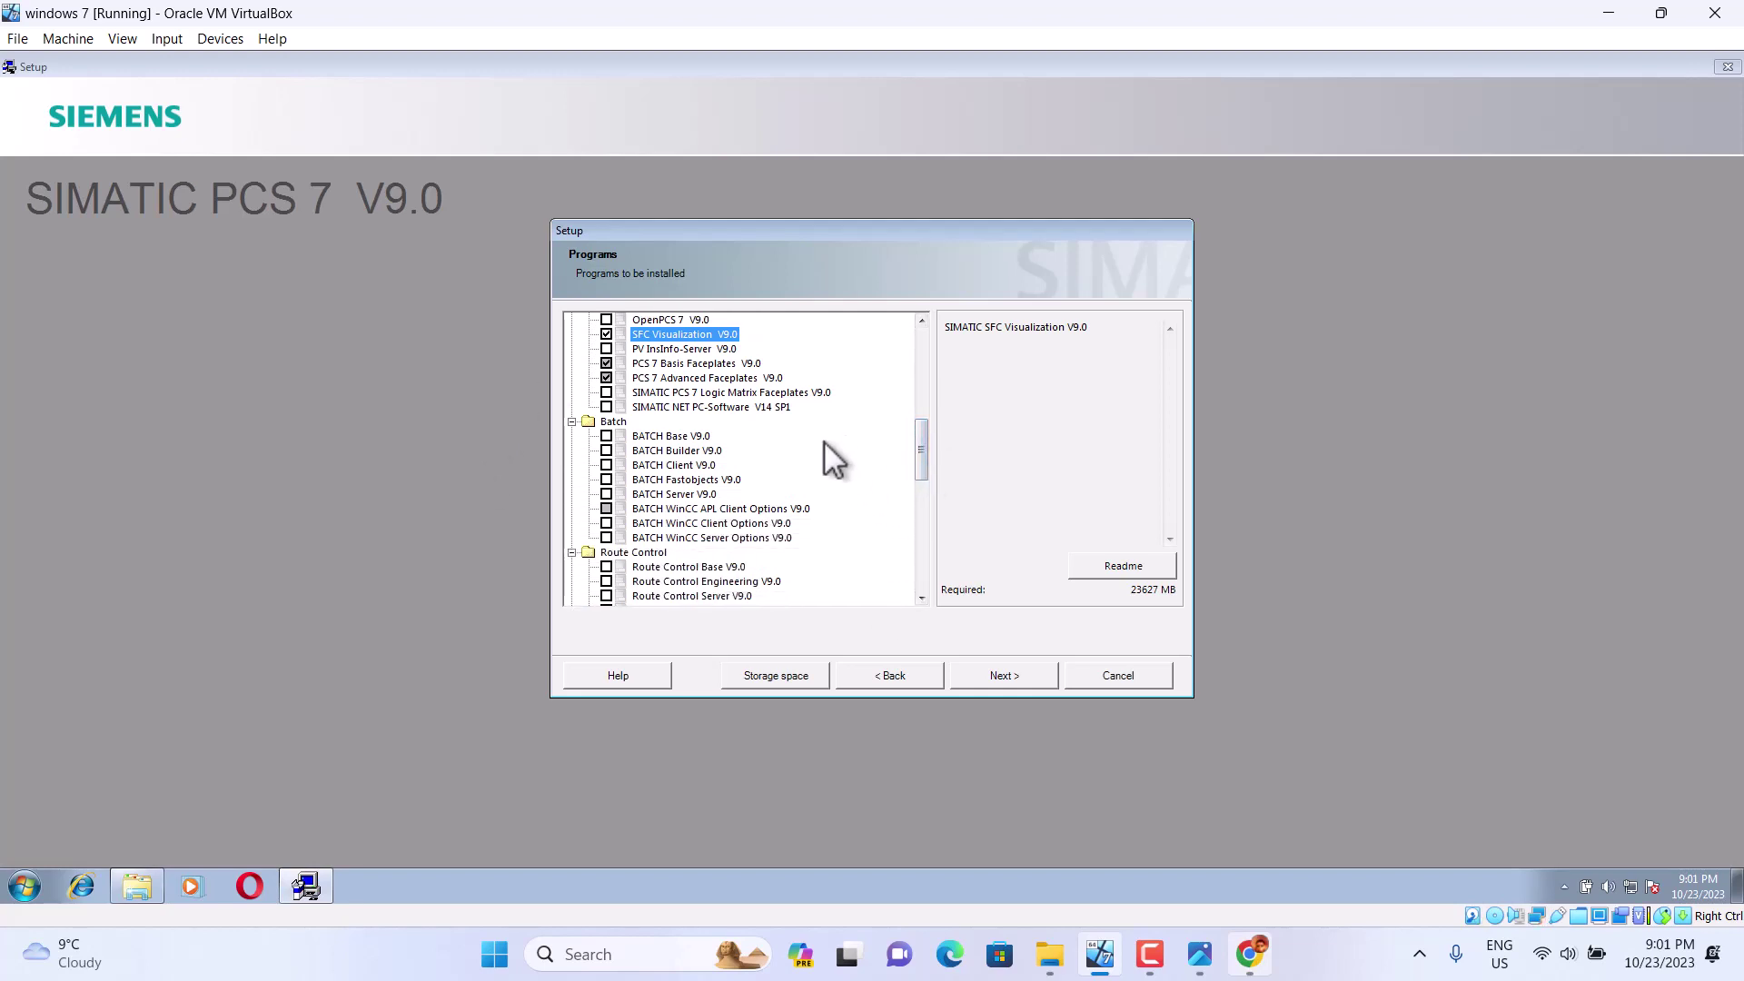
{"action": "left_click_drag", "start_coordinate": [923, 434], "coordinate": [923, 463]}
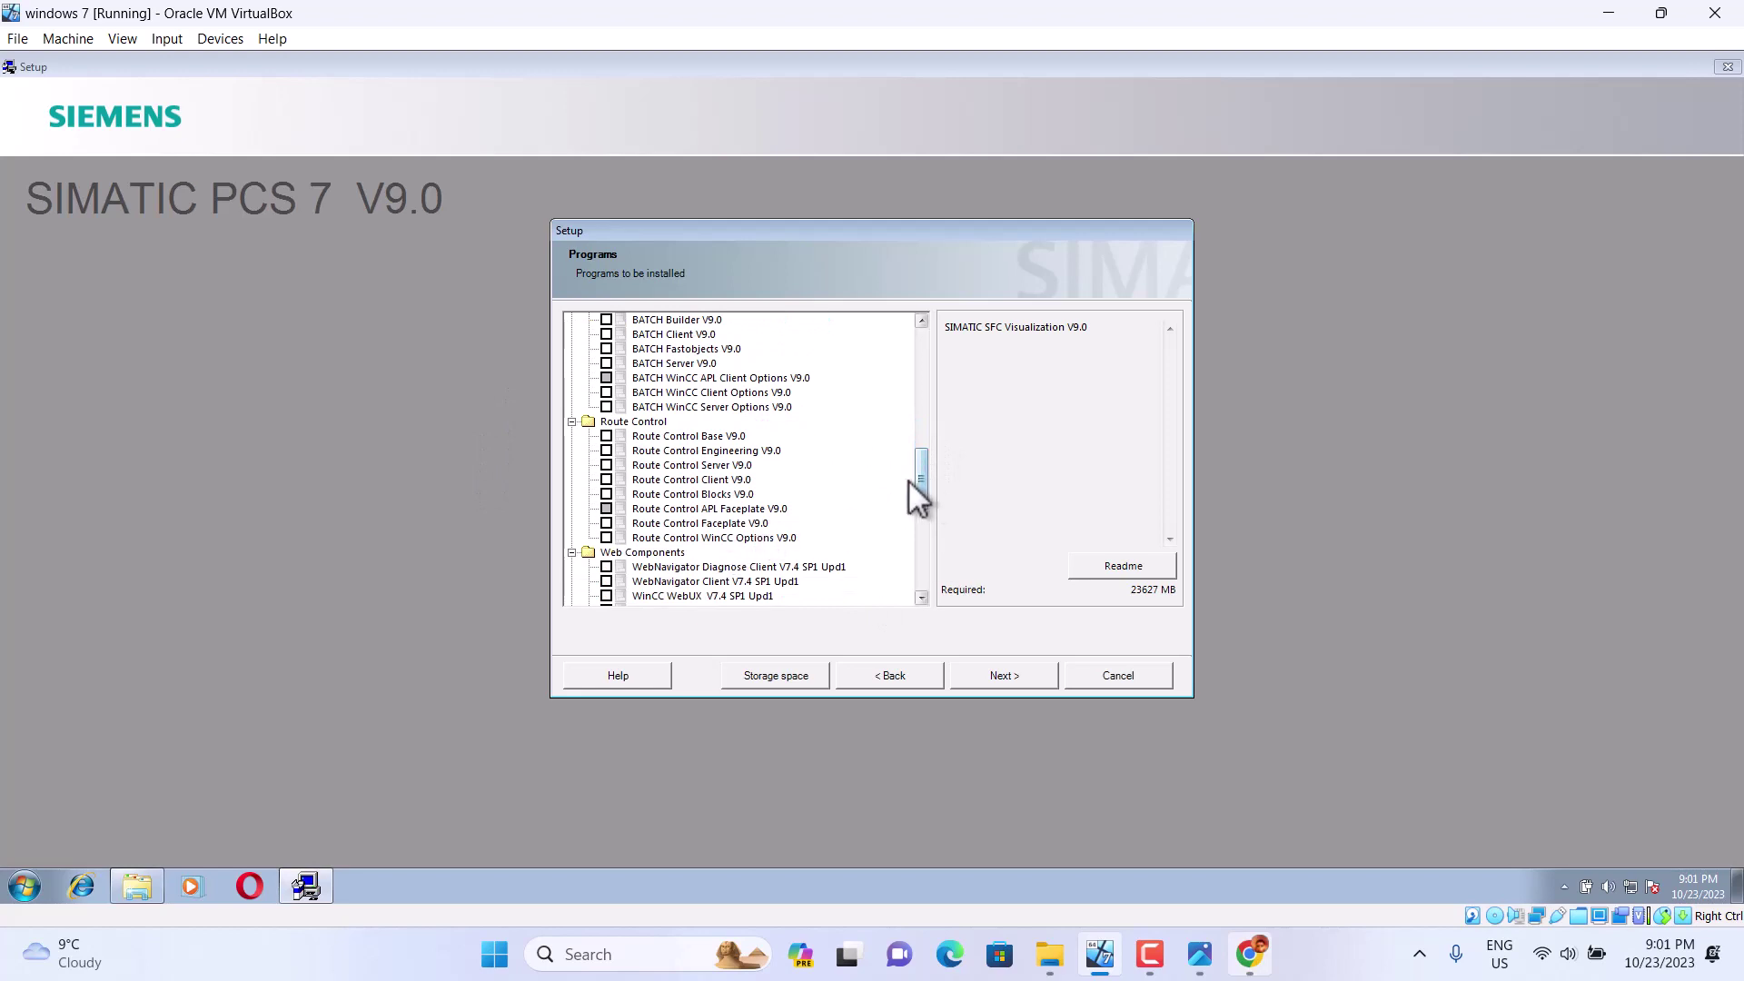
{"action": "left_click_drag", "start_coordinate": [918, 476], "coordinate": [917, 509]}
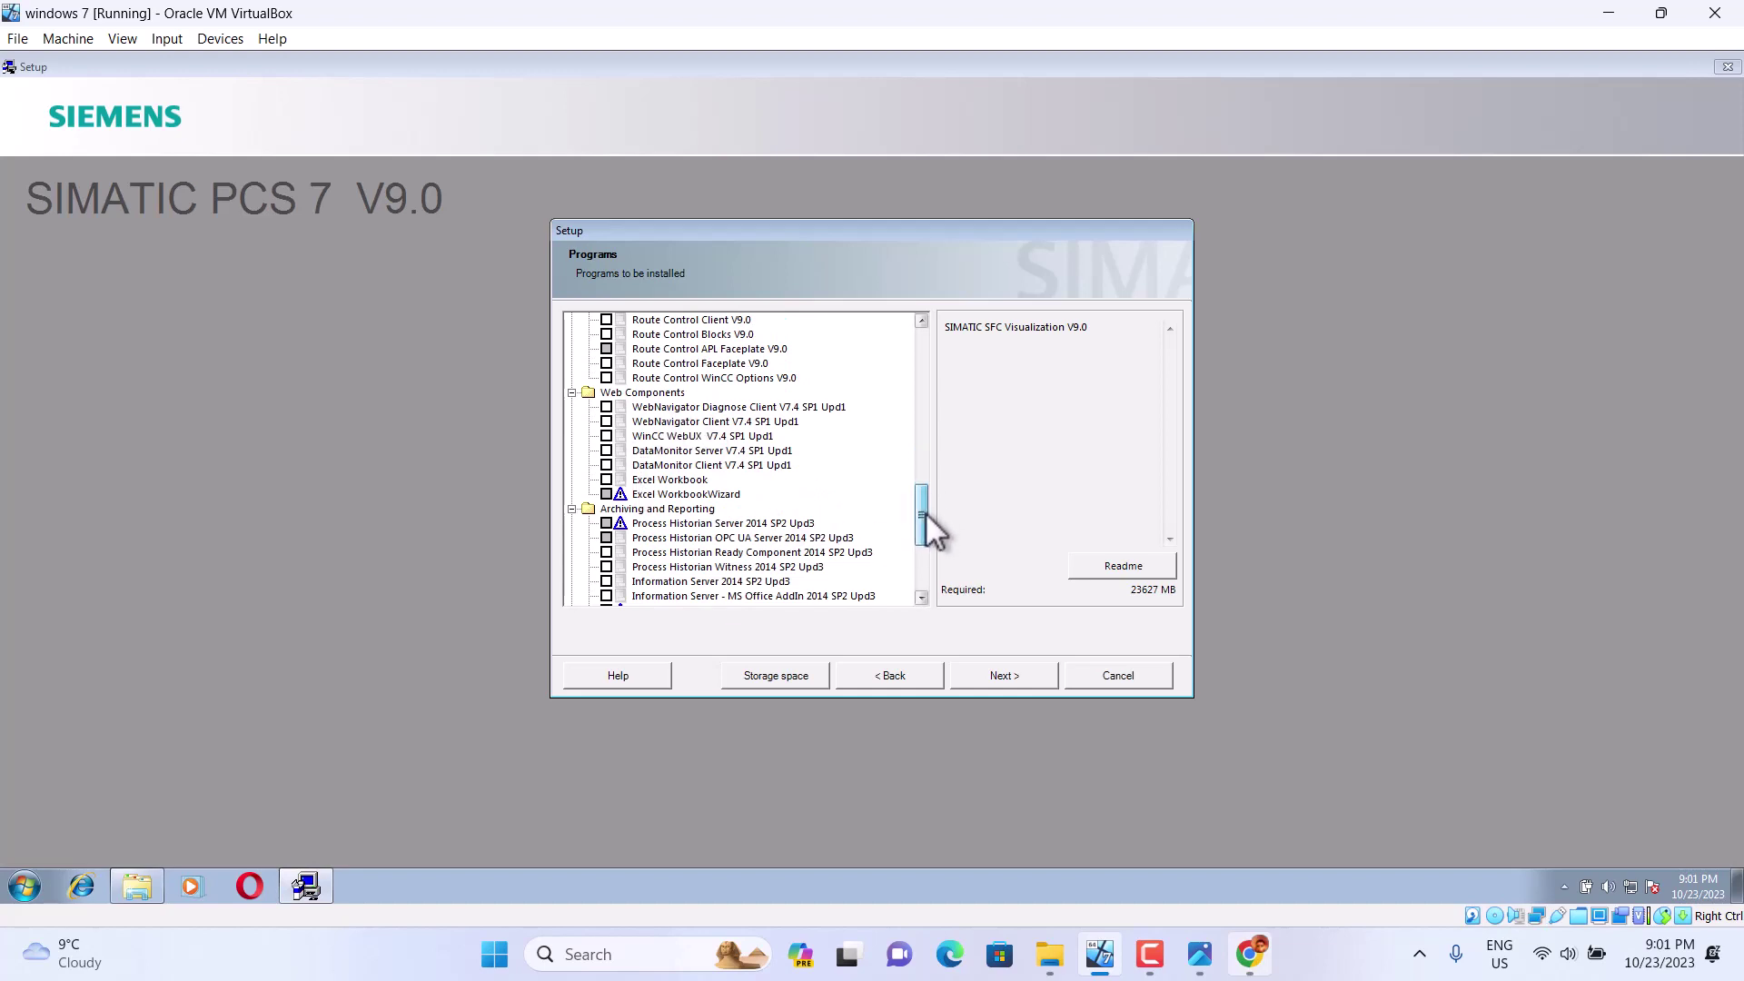
{"action": "left_click_drag", "start_coordinate": [923, 507], "coordinate": [919, 556]}
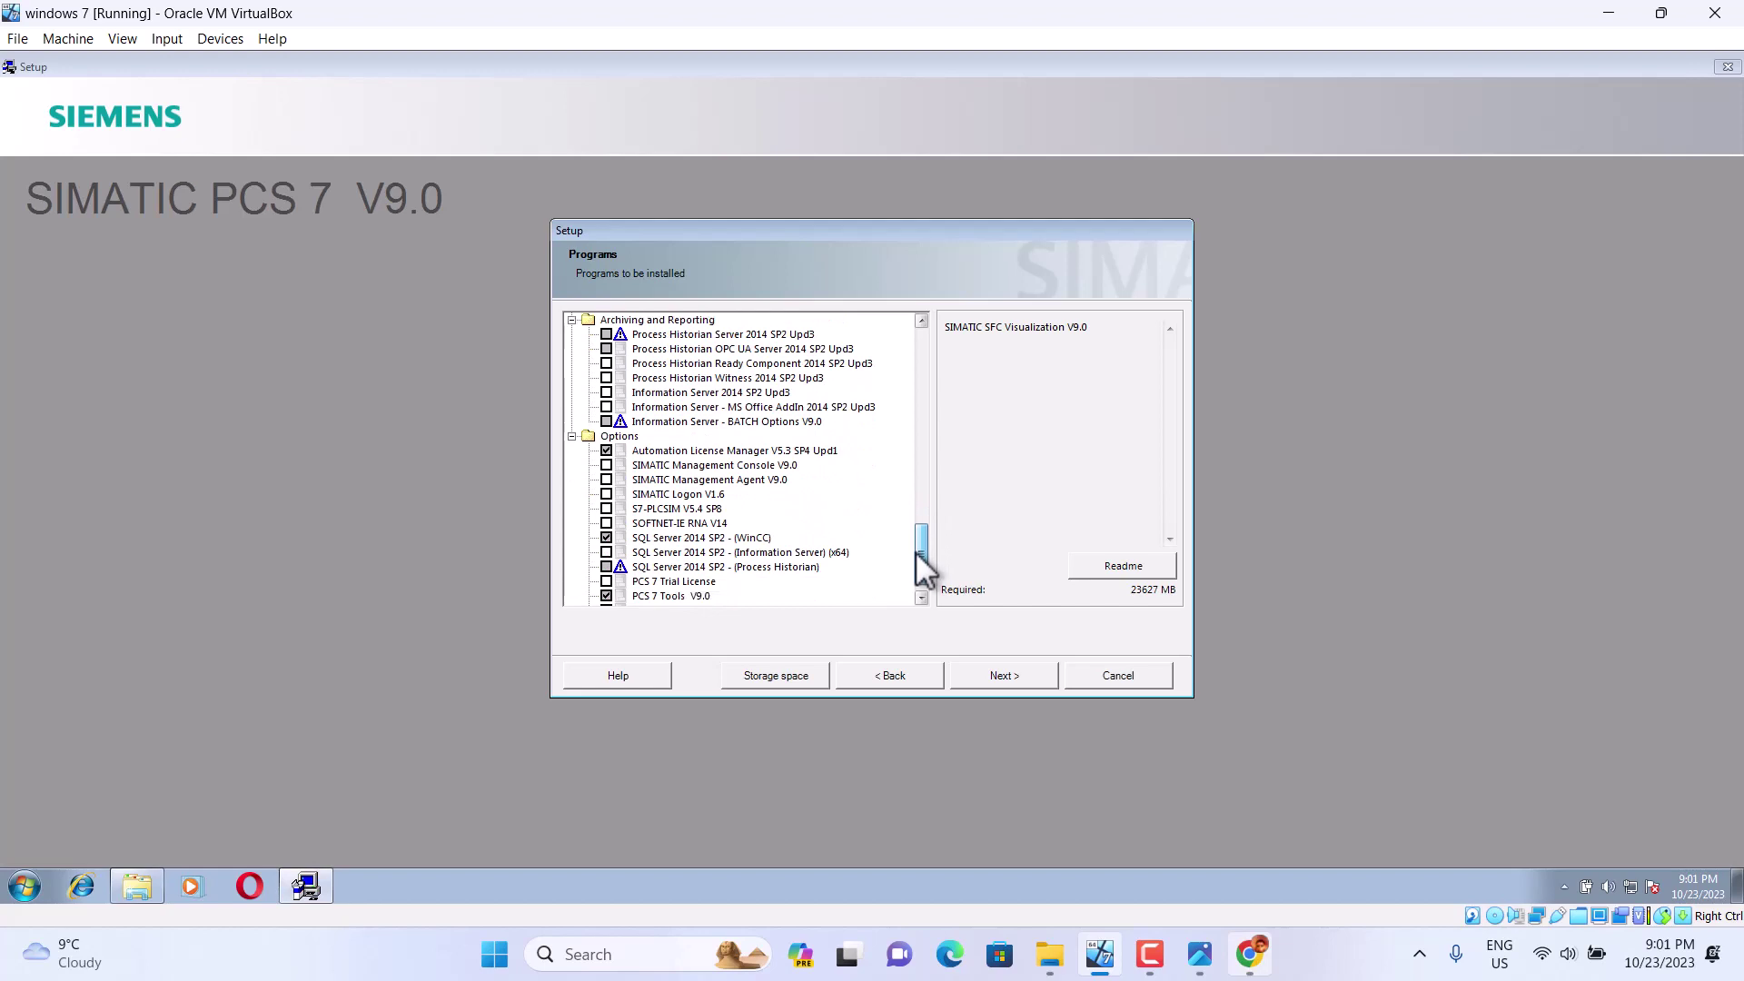
Step: Tick SIMATIC Management Console/Agent V9.0 and S7-PLCSIM V5.4 SP8 under Options
{"action": "left_click", "coordinate": [607, 465]}
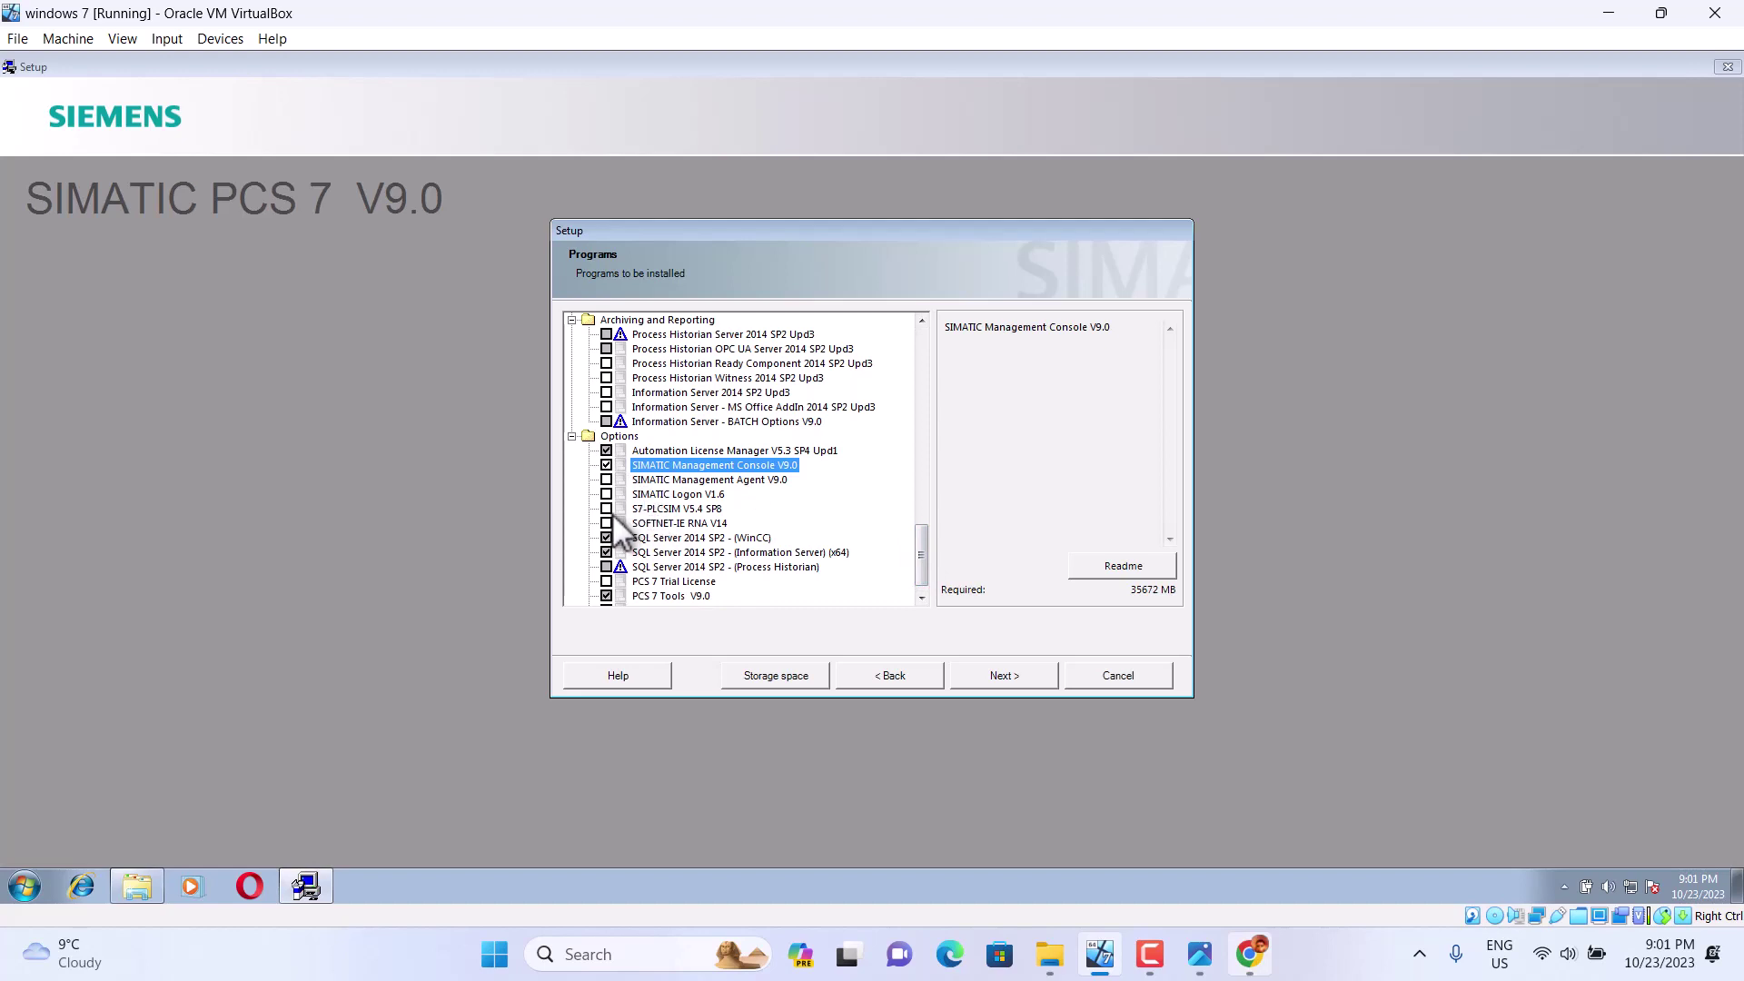
{"action": "left_click", "coordinate": [607, 510]}
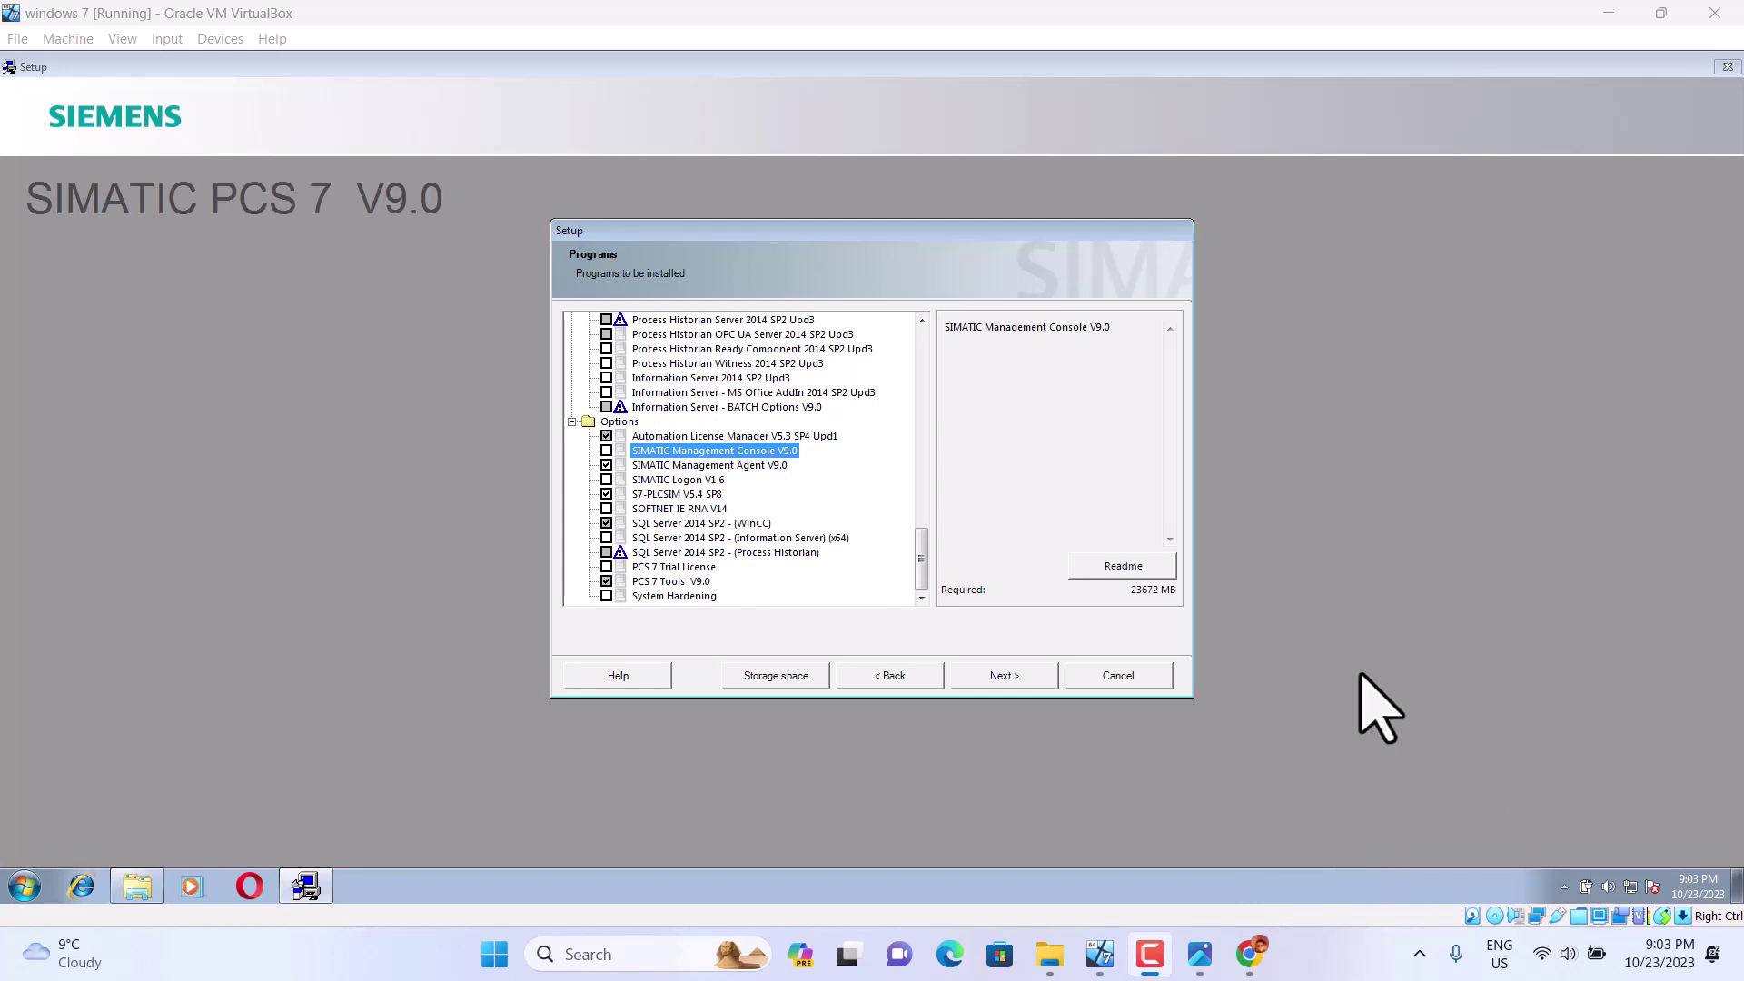
{"action": "left_click", "coordinate": [1361, 673]}
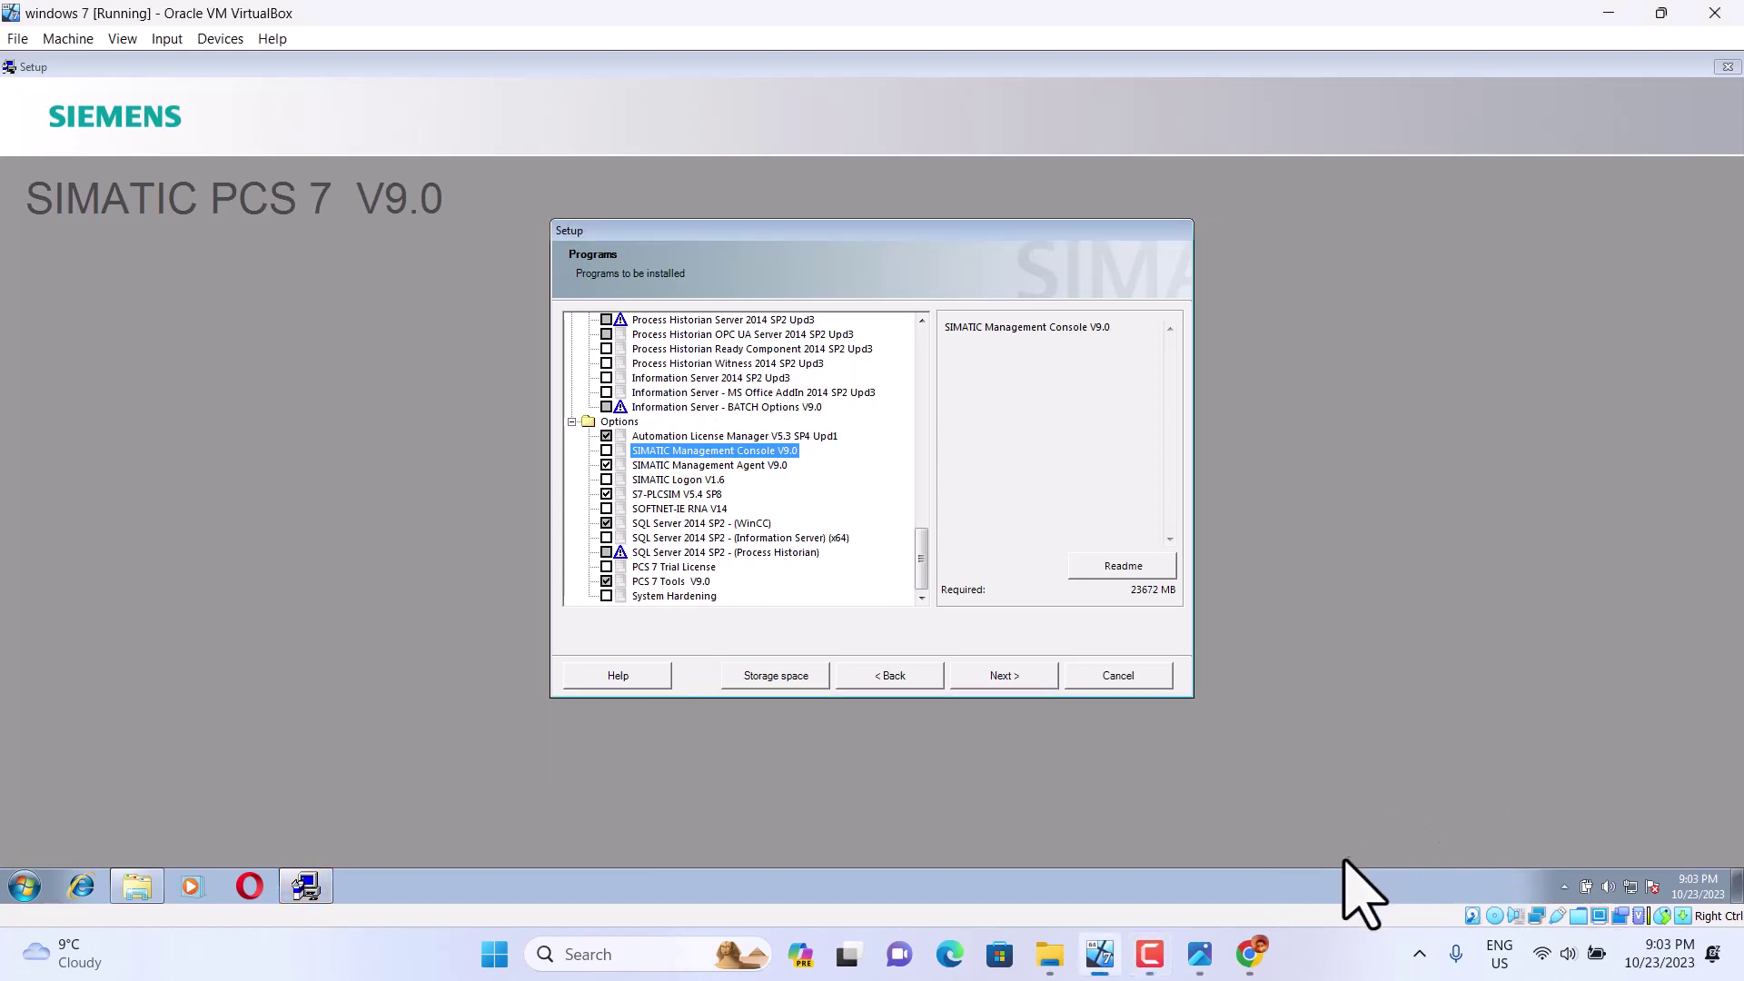
{"action": "left_click", "coordinate": [1343, 963]}
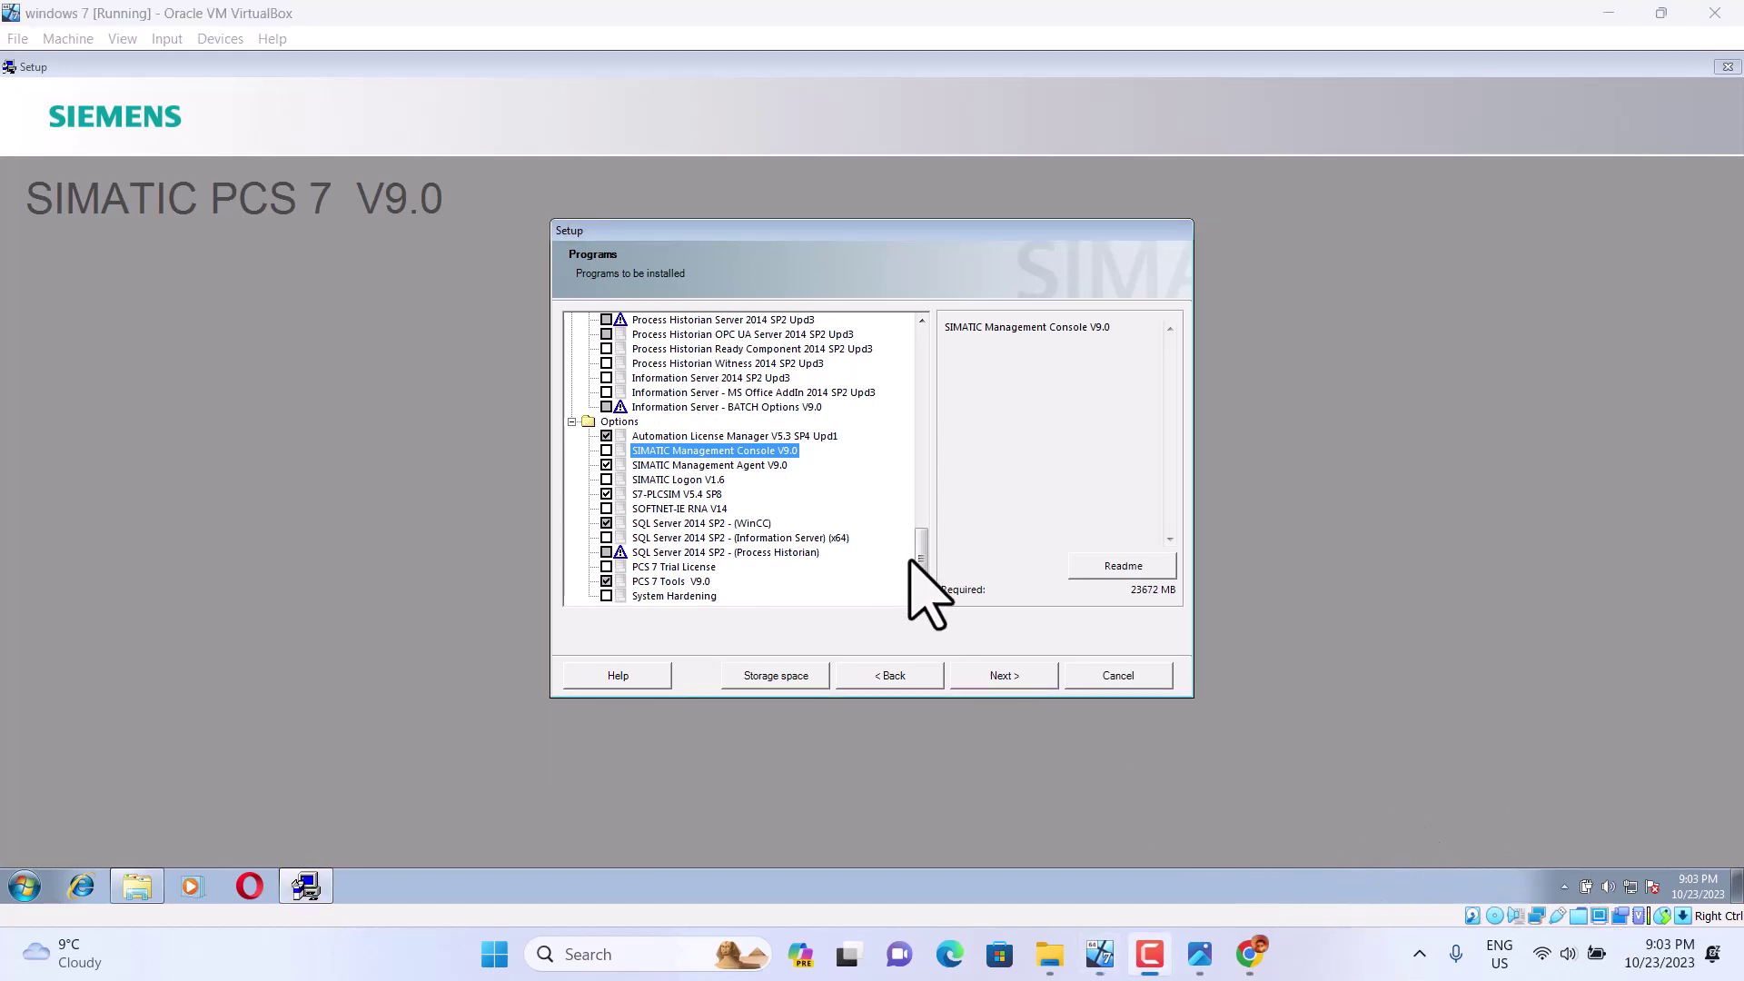
{"action": "left_click_drag", "start_coordinate": [920, 558], "coordinate": [922, 364]}
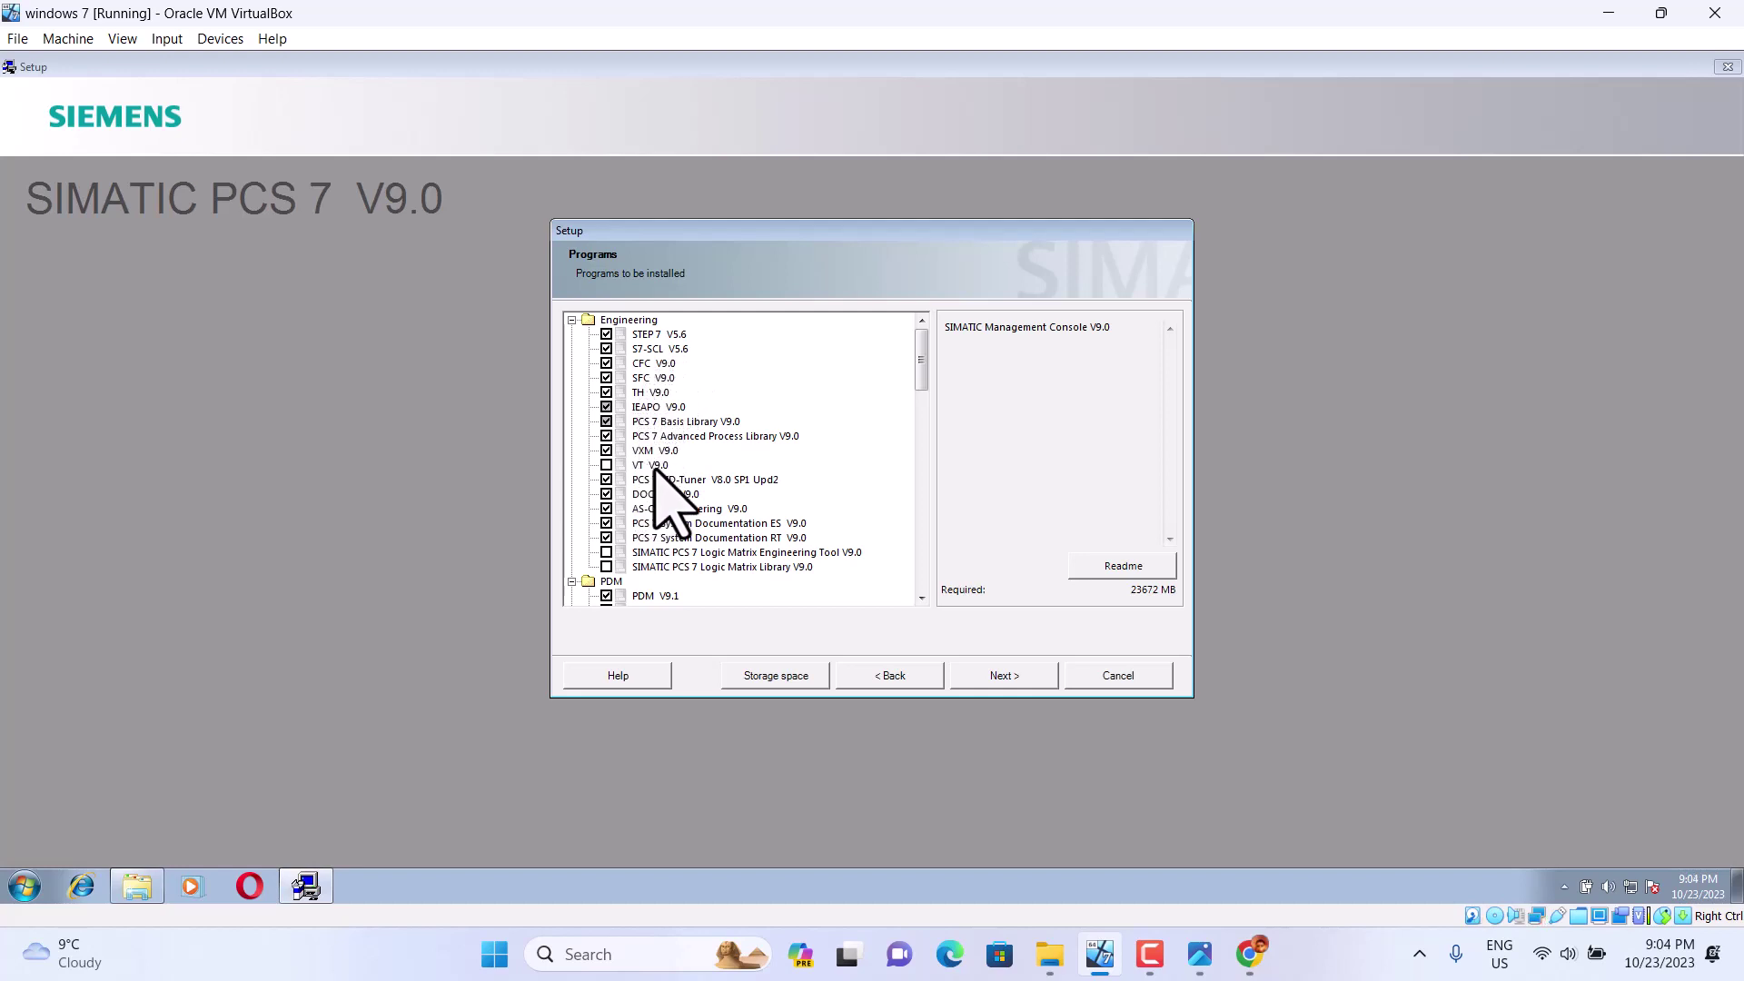
{"action": "left_click_drag", "start_coordinate": [920, 363], "coordinate": [923, 378]}
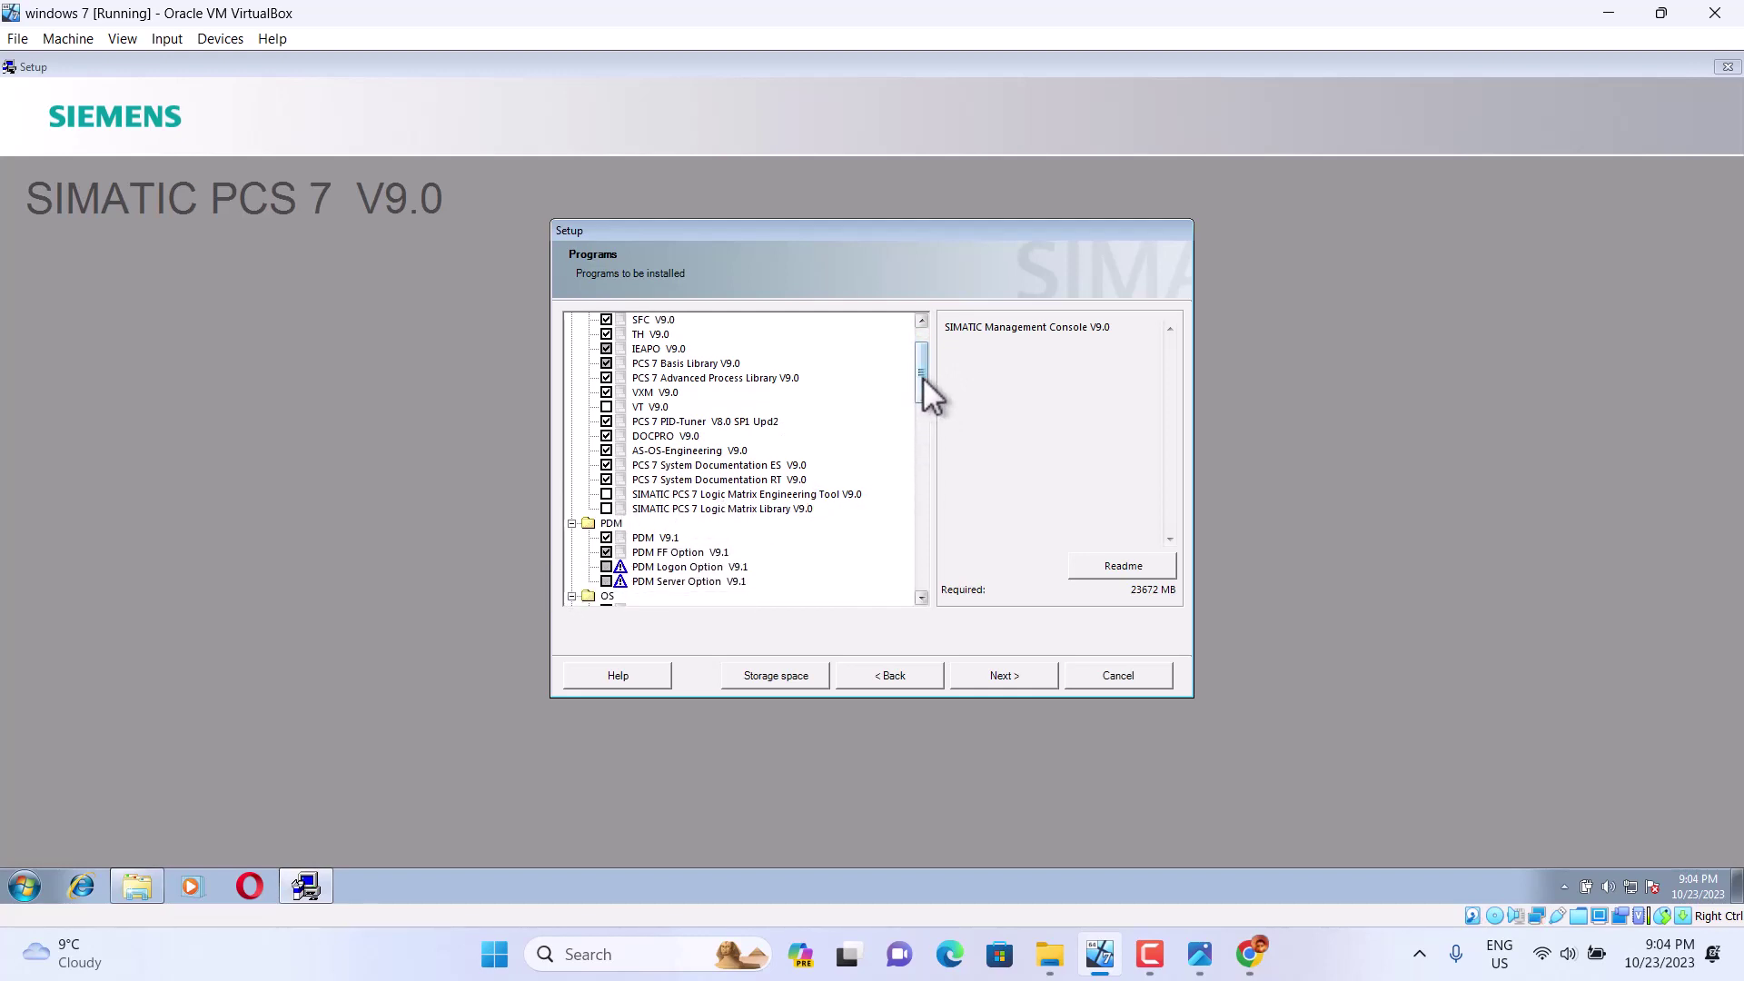
{"action": "scroll", "coordinate": [921, 393], "scroll_direction": "down", "scroll_amount": 2}
{"action": "left_click_drag", "start_coordinate": [926, 410], "coordinate": [929, 433]}
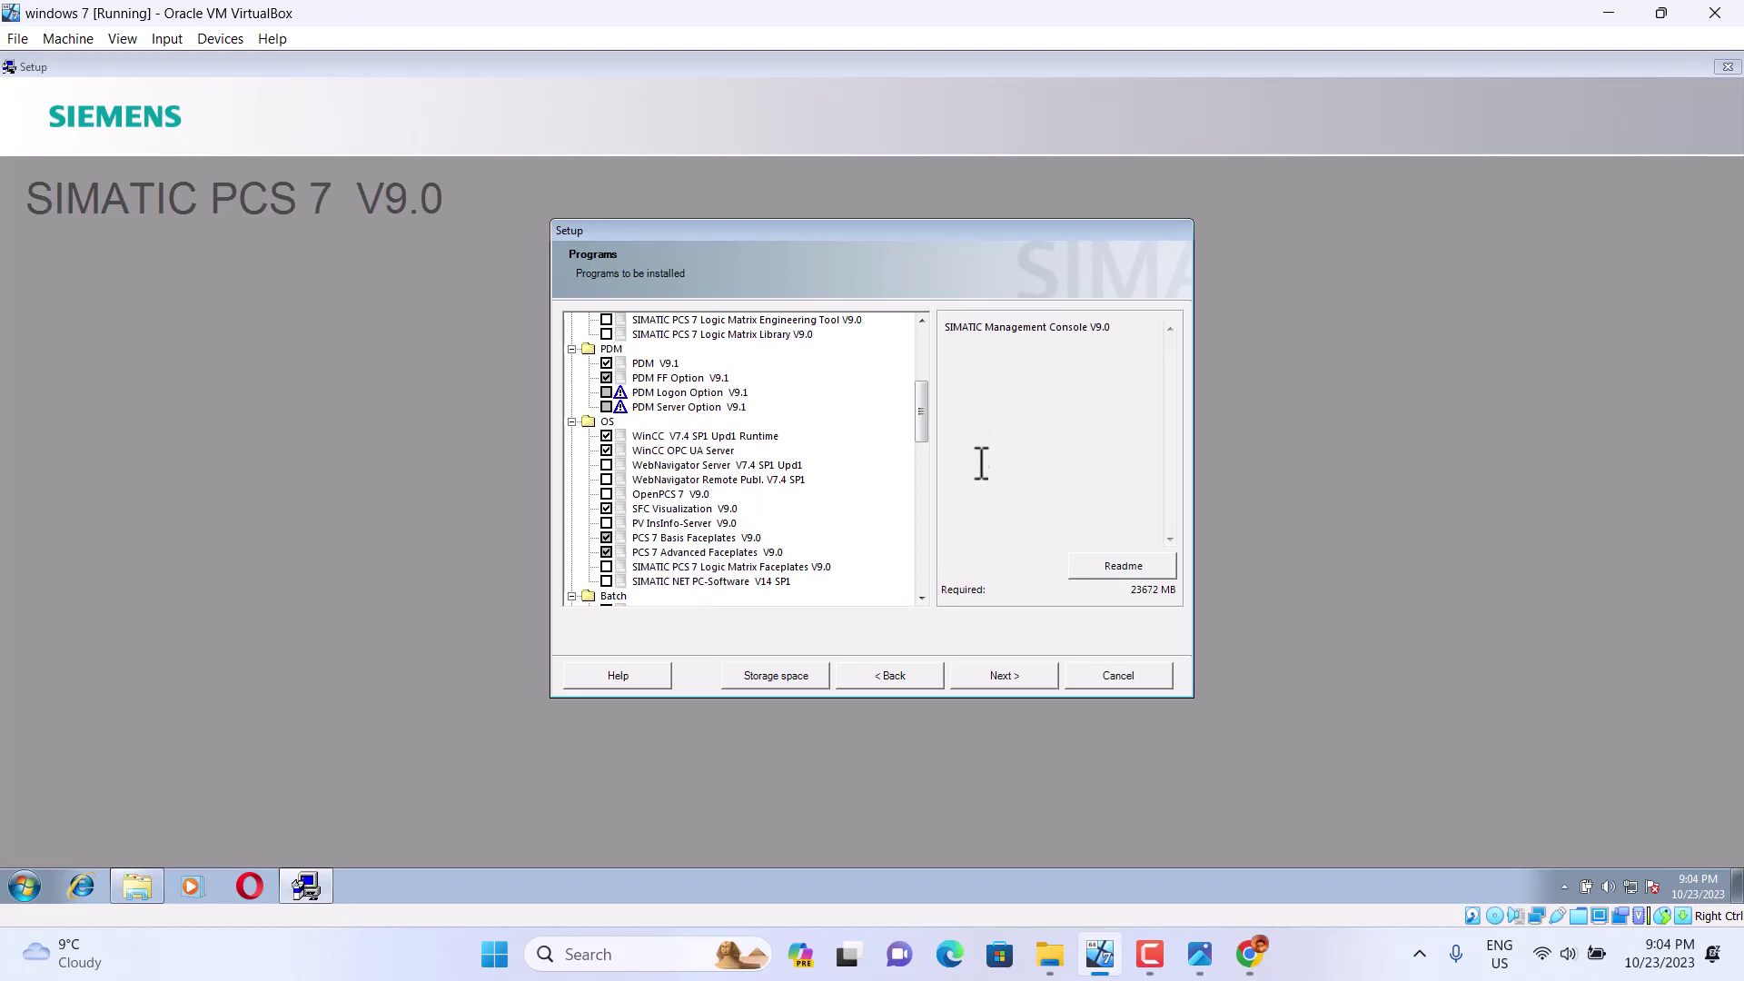
{"action": "left_click_drag", "start_coordinate": [924, 401], "coordinate": [923, 405]}
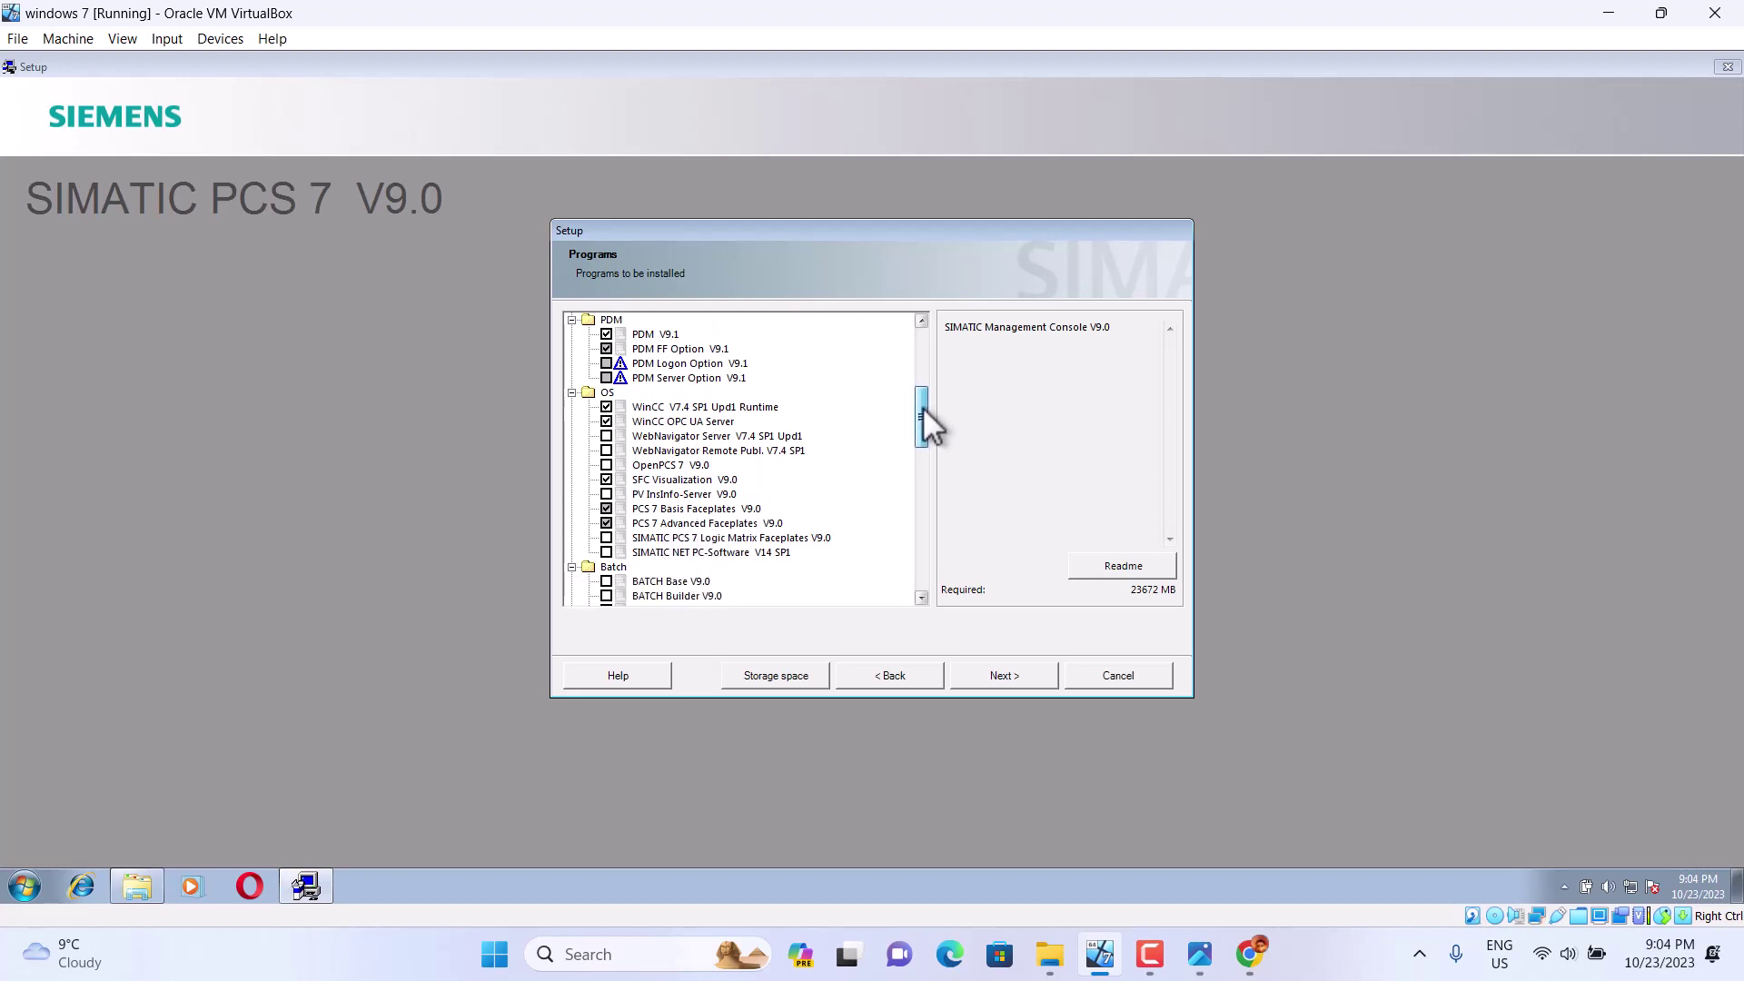
{"action": "left_click_drag", "start_coordinate": [923, 407], "coordinate": [909, 587]}
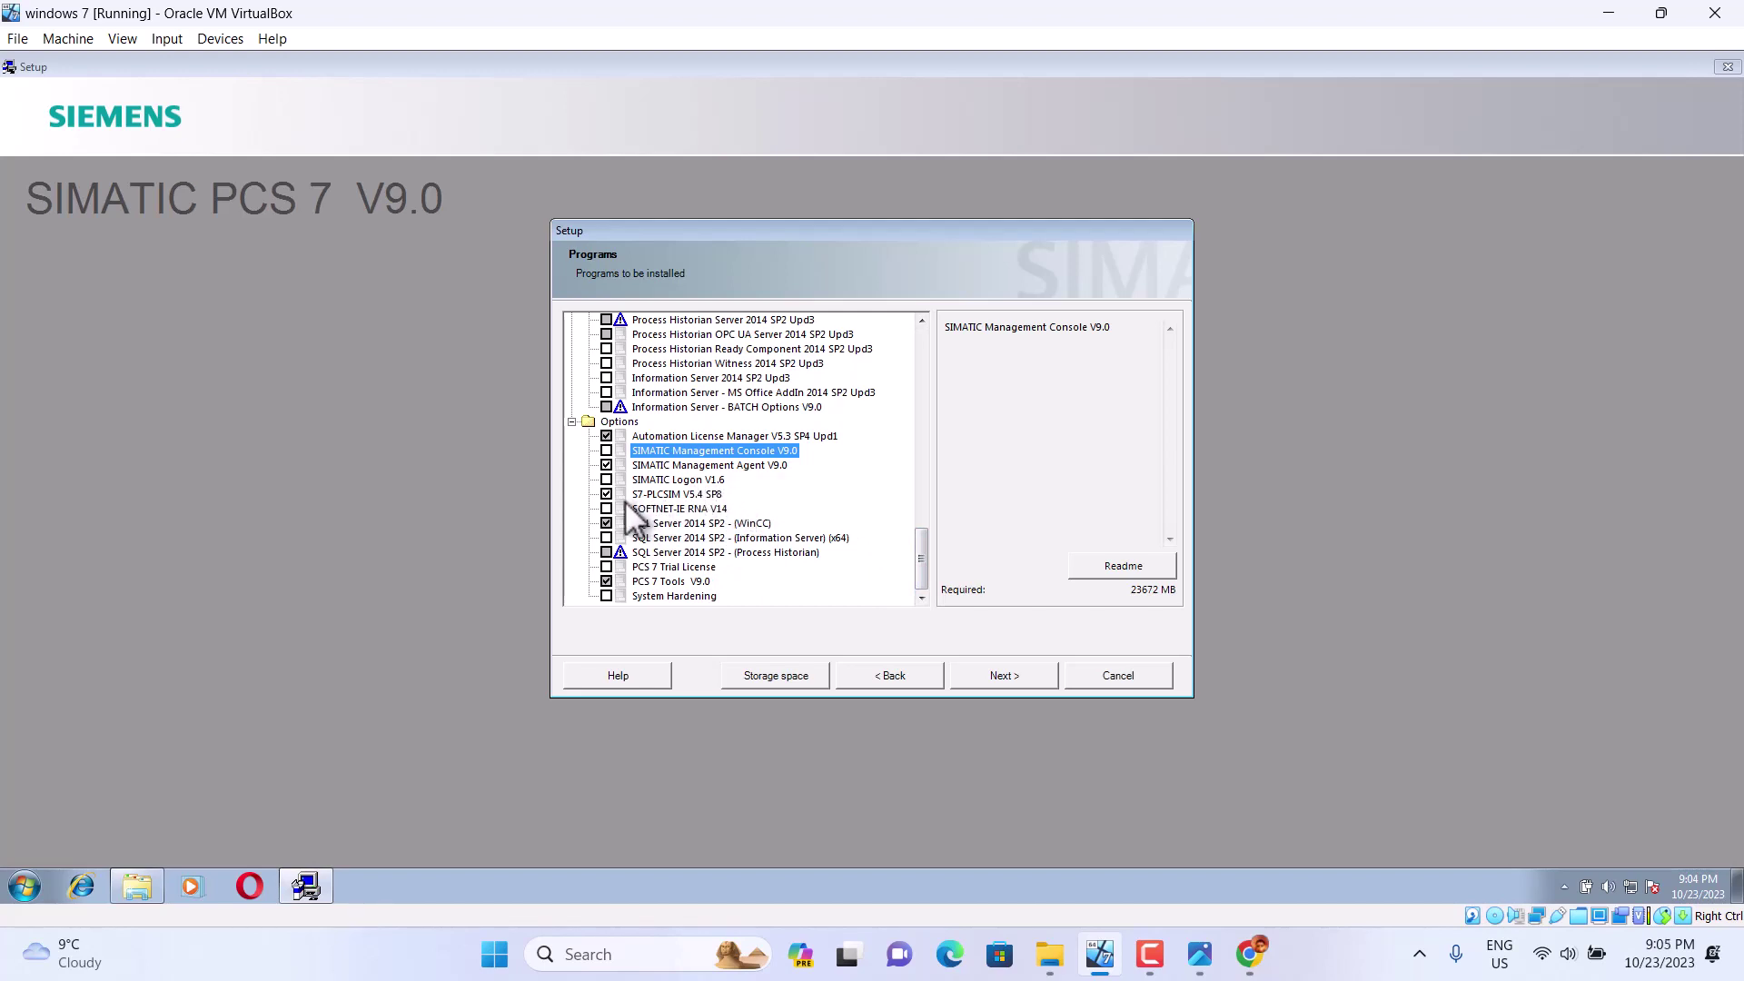
Step: Accept the SQL Server 2014 licence and system setting changes, then start the installation
{"action": "left_click", "coordinate": [992, 676]}
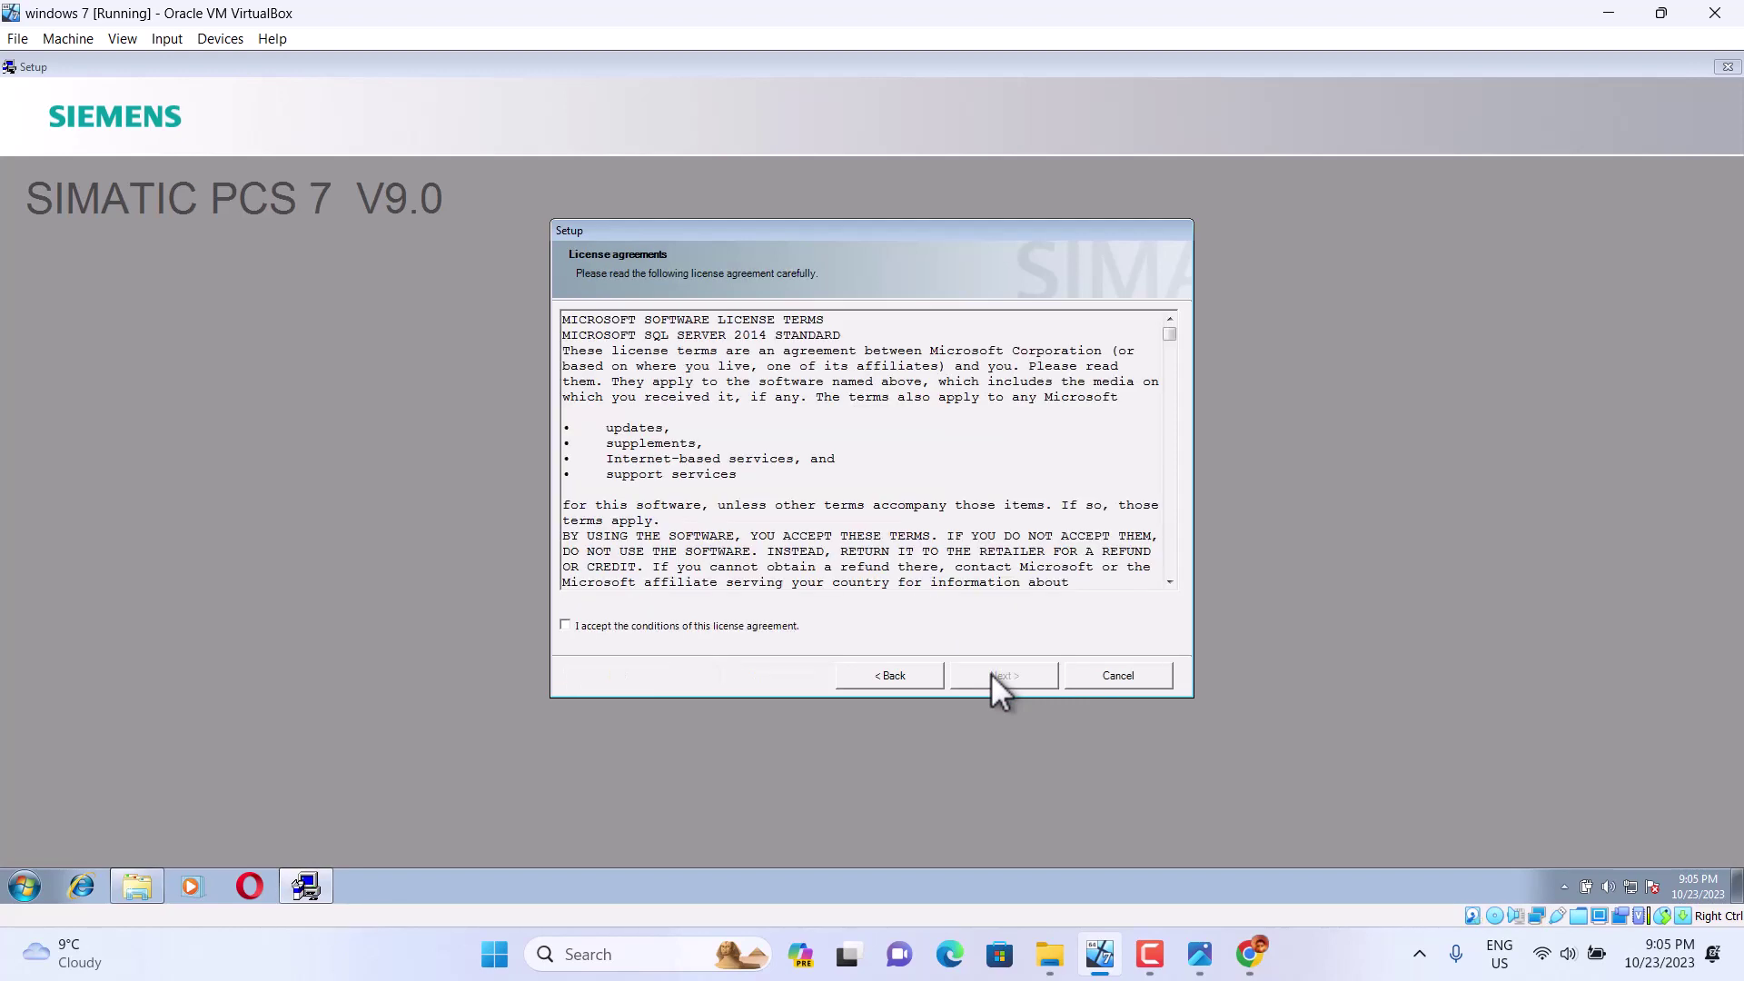
{"action": "left_click", "coordinate": [565, 625]}
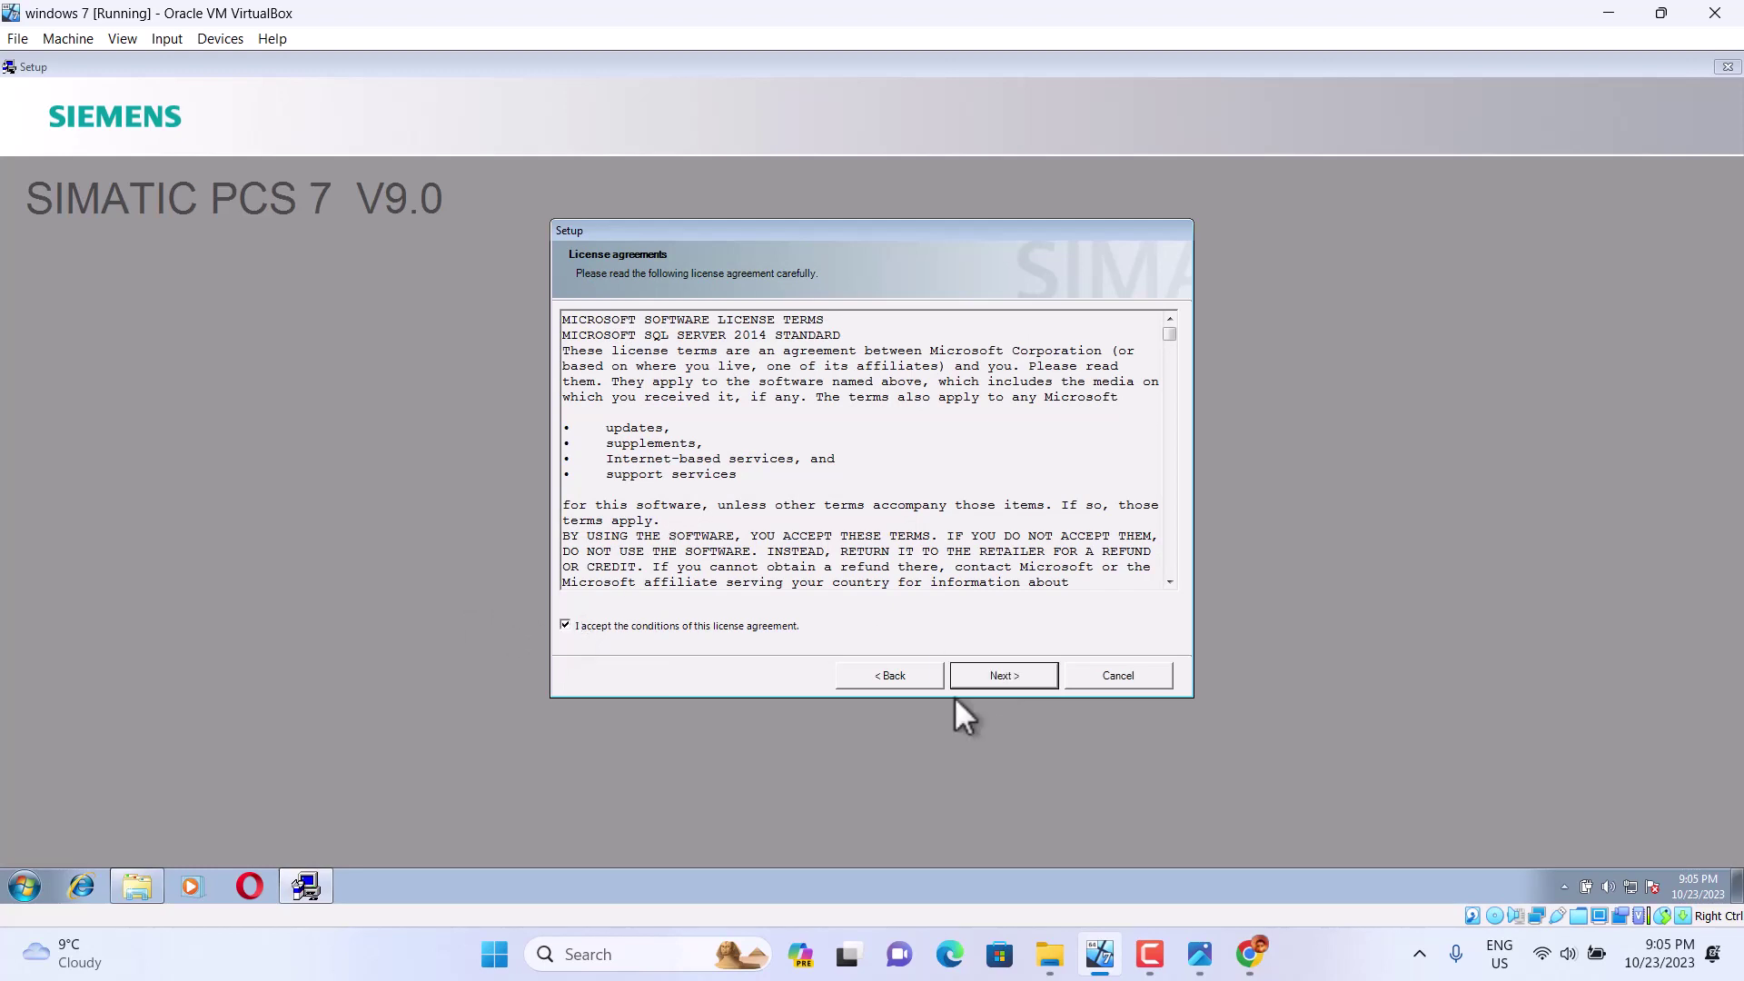
{"action": "left_click", "coordinate": [1000, 672]}
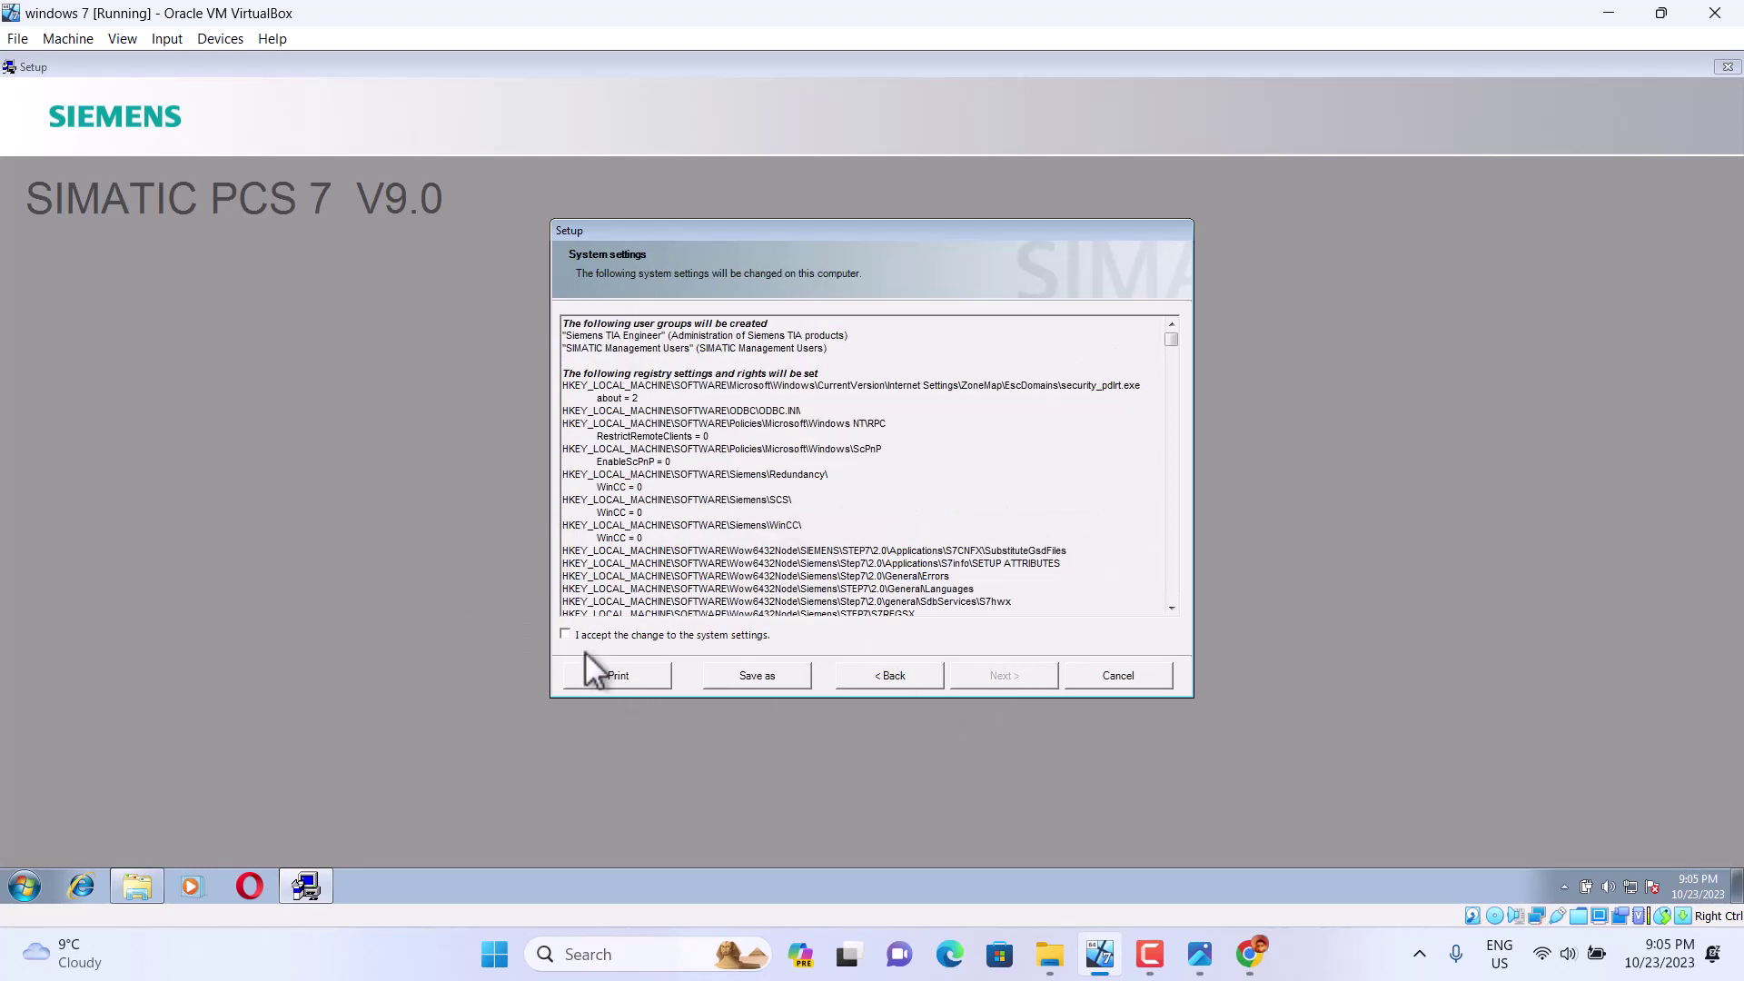
{"action": "left_click", "coordinate": [566, 635]}
{"action": "left_click", "coordinate": [994, 677]}
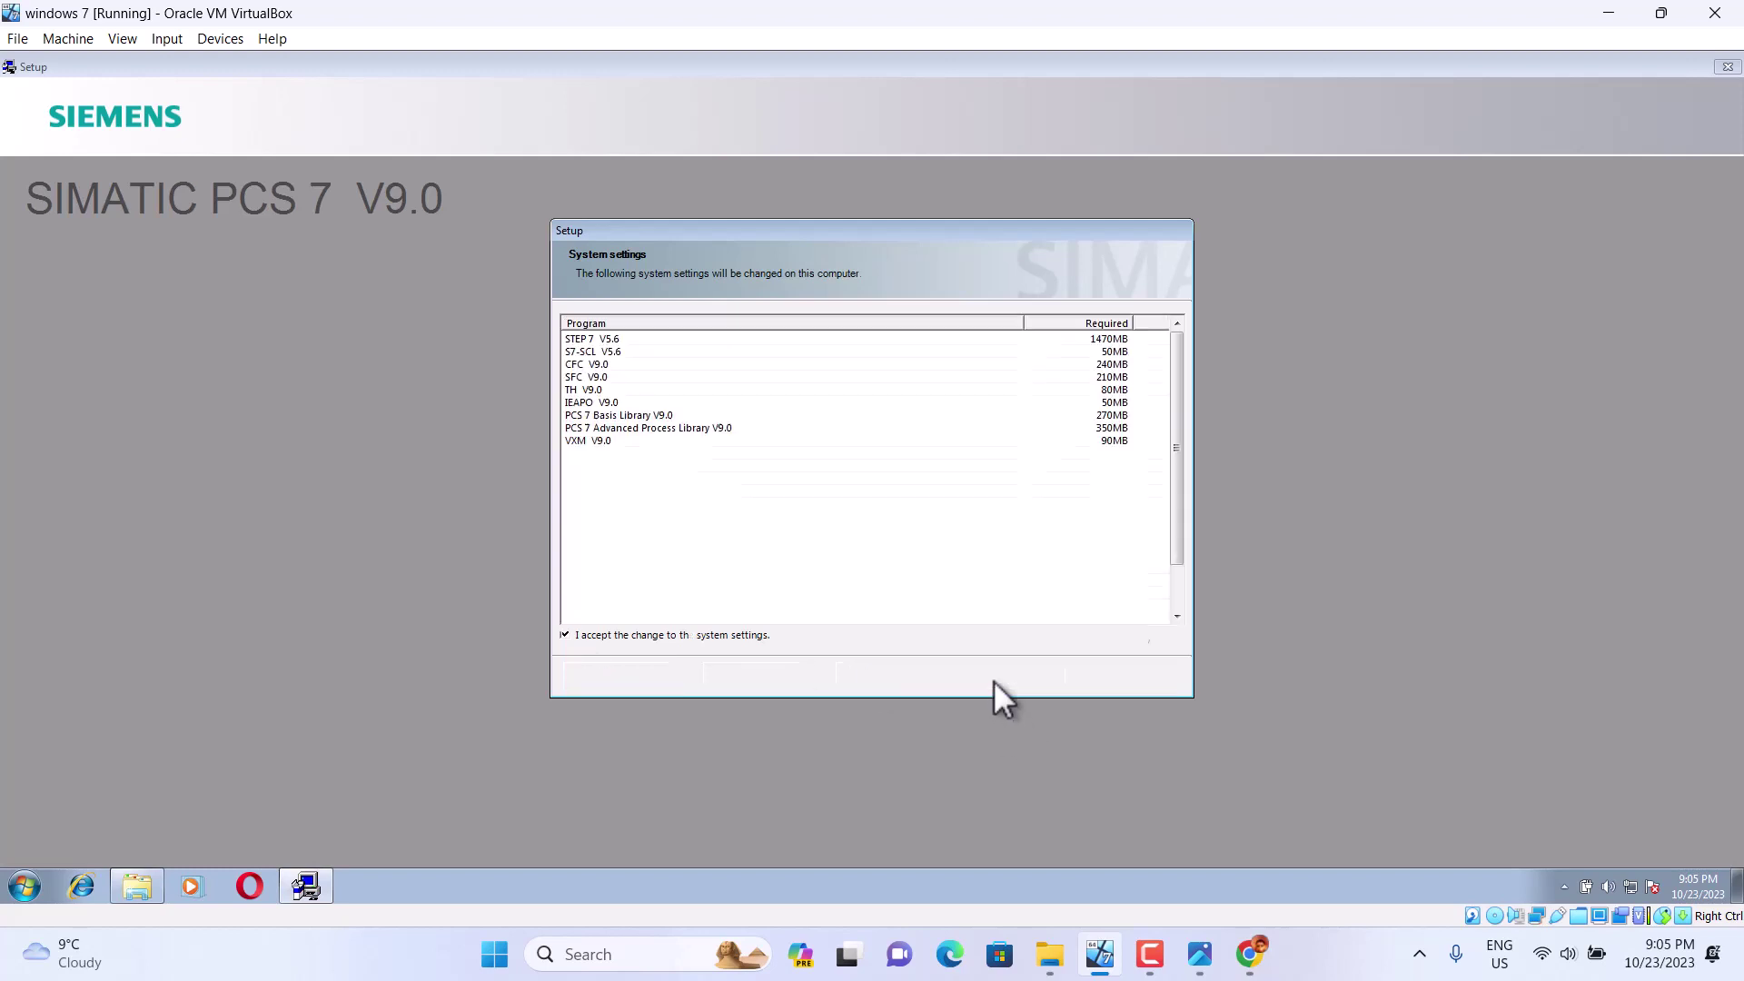
{"action": "left_click", "coordinate": [994, 677]}
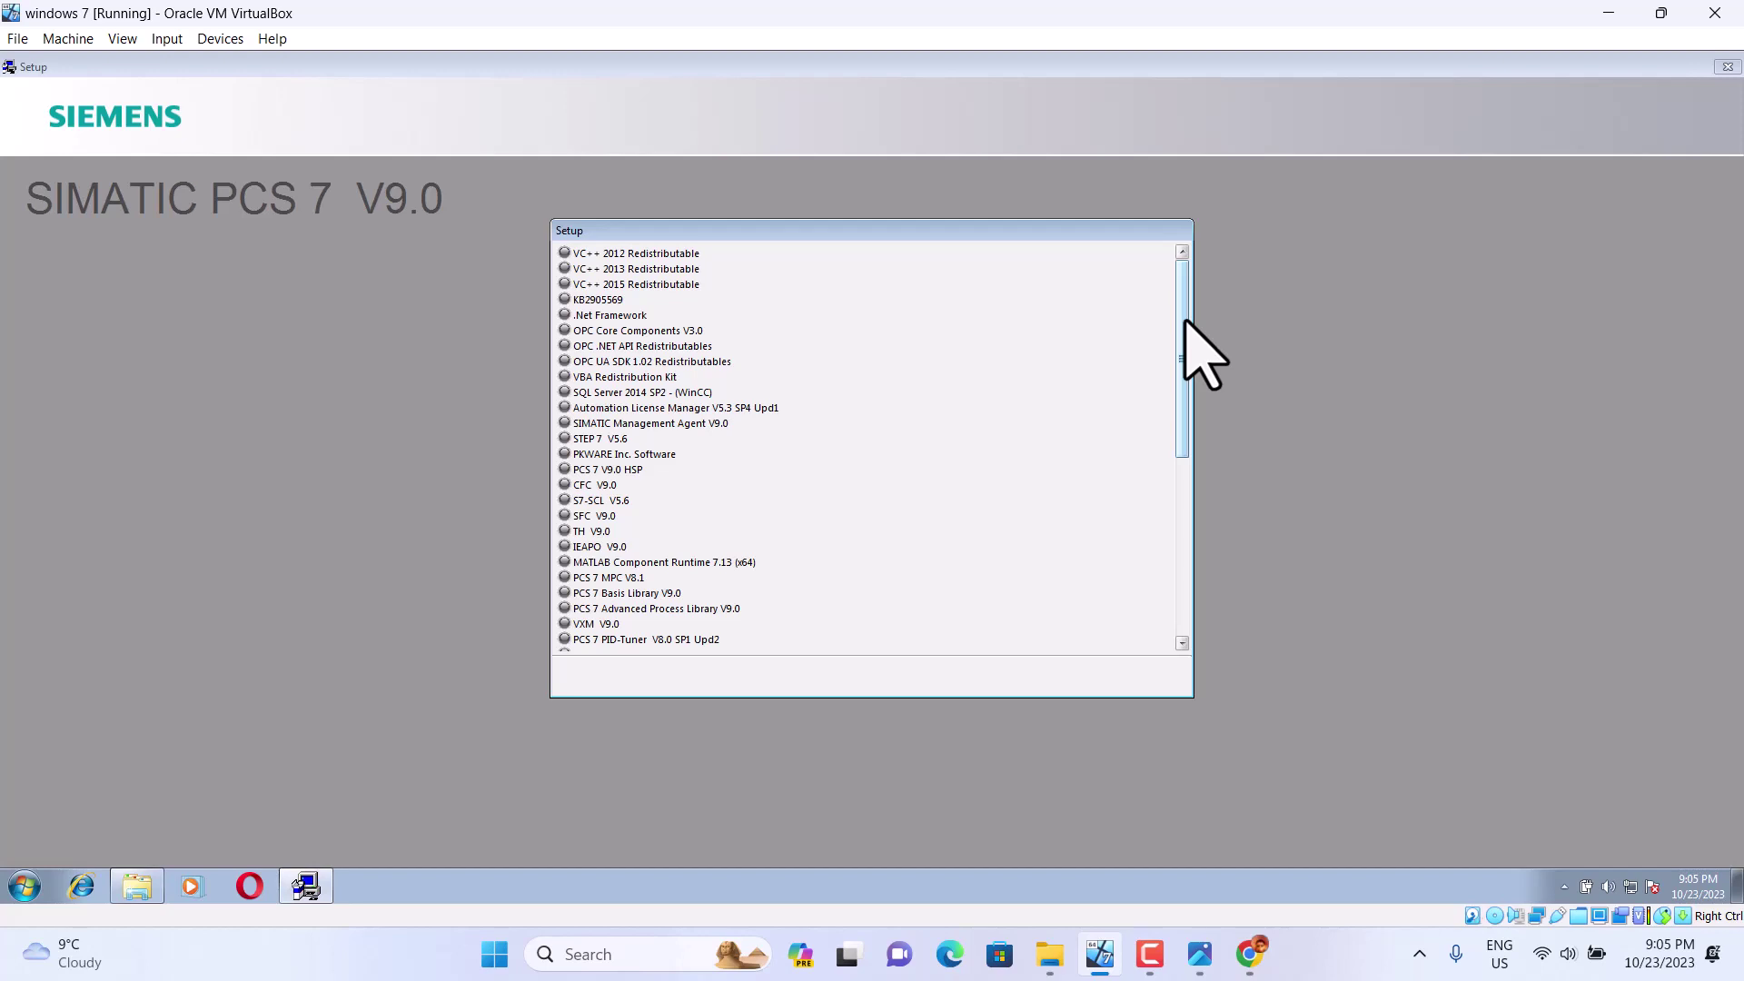
Step: Confirm the required restart so setup resumes with hotfix KB2516889
{"action": "left_click_drag", "start_coordinate": [1184, 319], "coordinate": [1197, 529]}
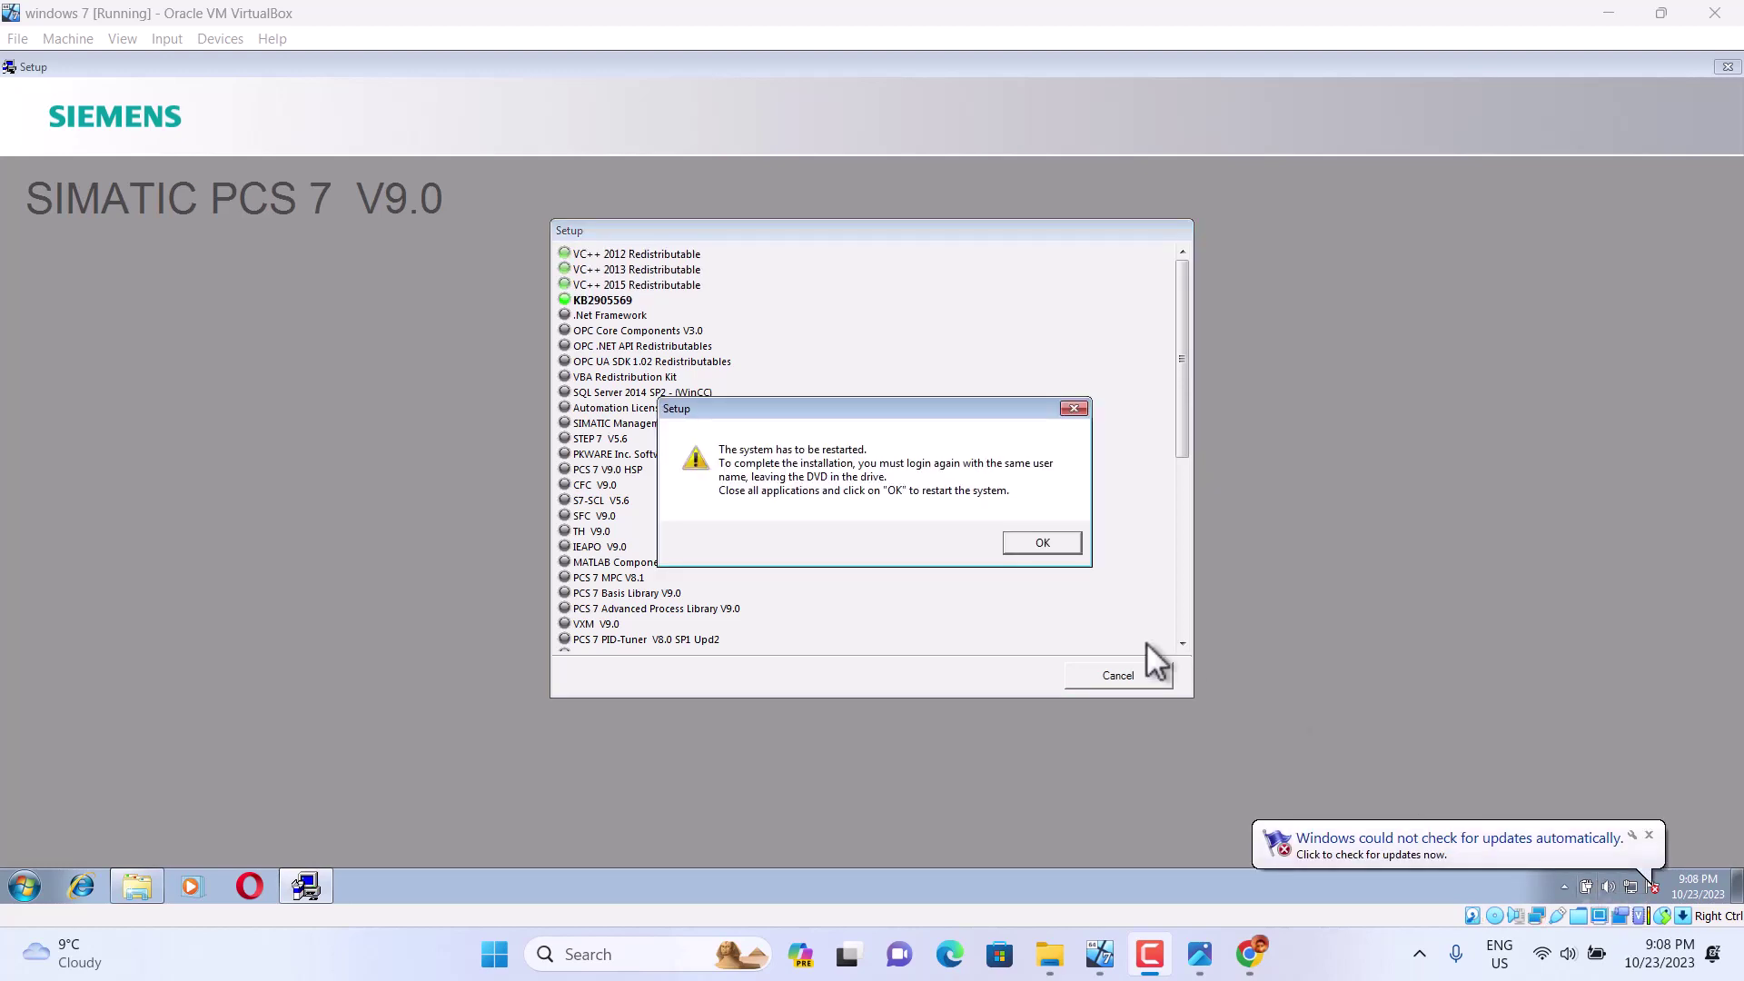
{"action": "left_click", "coordinate": [1042, 544]}
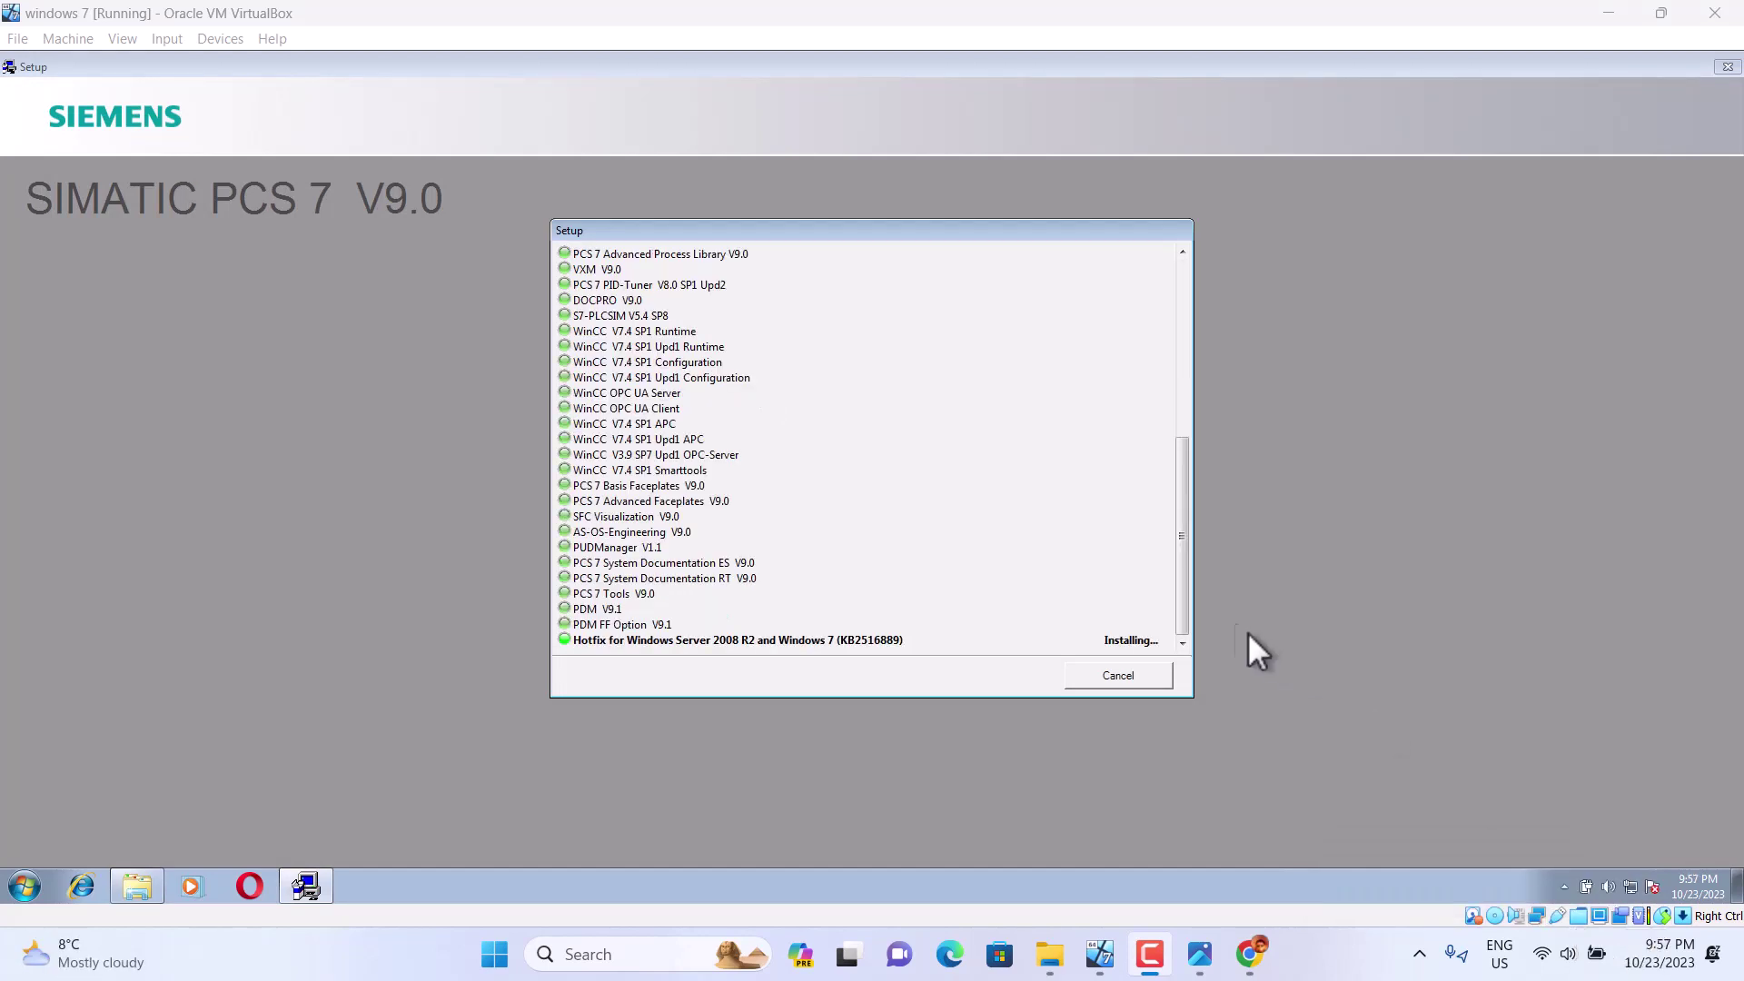
Step: Let setup install the remaining components and the KB2516889 hotfix until it asks for a restart
{"action": "left_click_drag", "start_coordinate": [1180, 596], "coordinate": [1228, 612]}
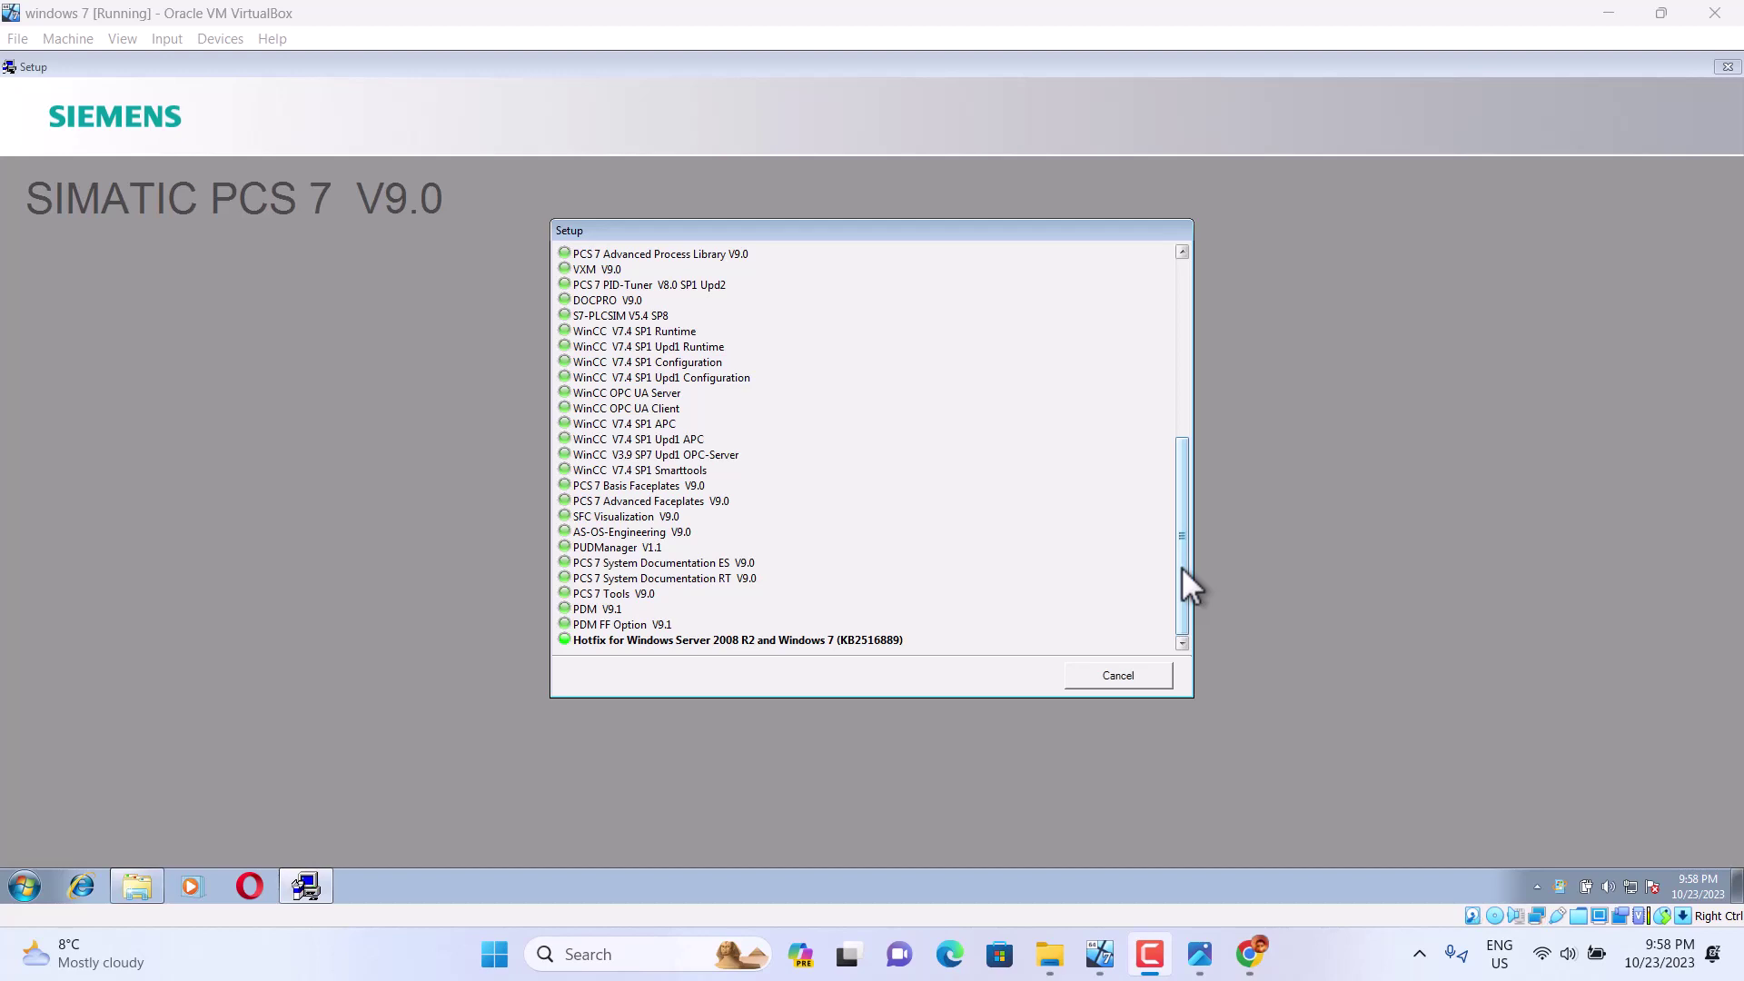
{"action": "left_click_drag", "start_coordinate": [1181, 567], "coordinate": [1201, 597]}
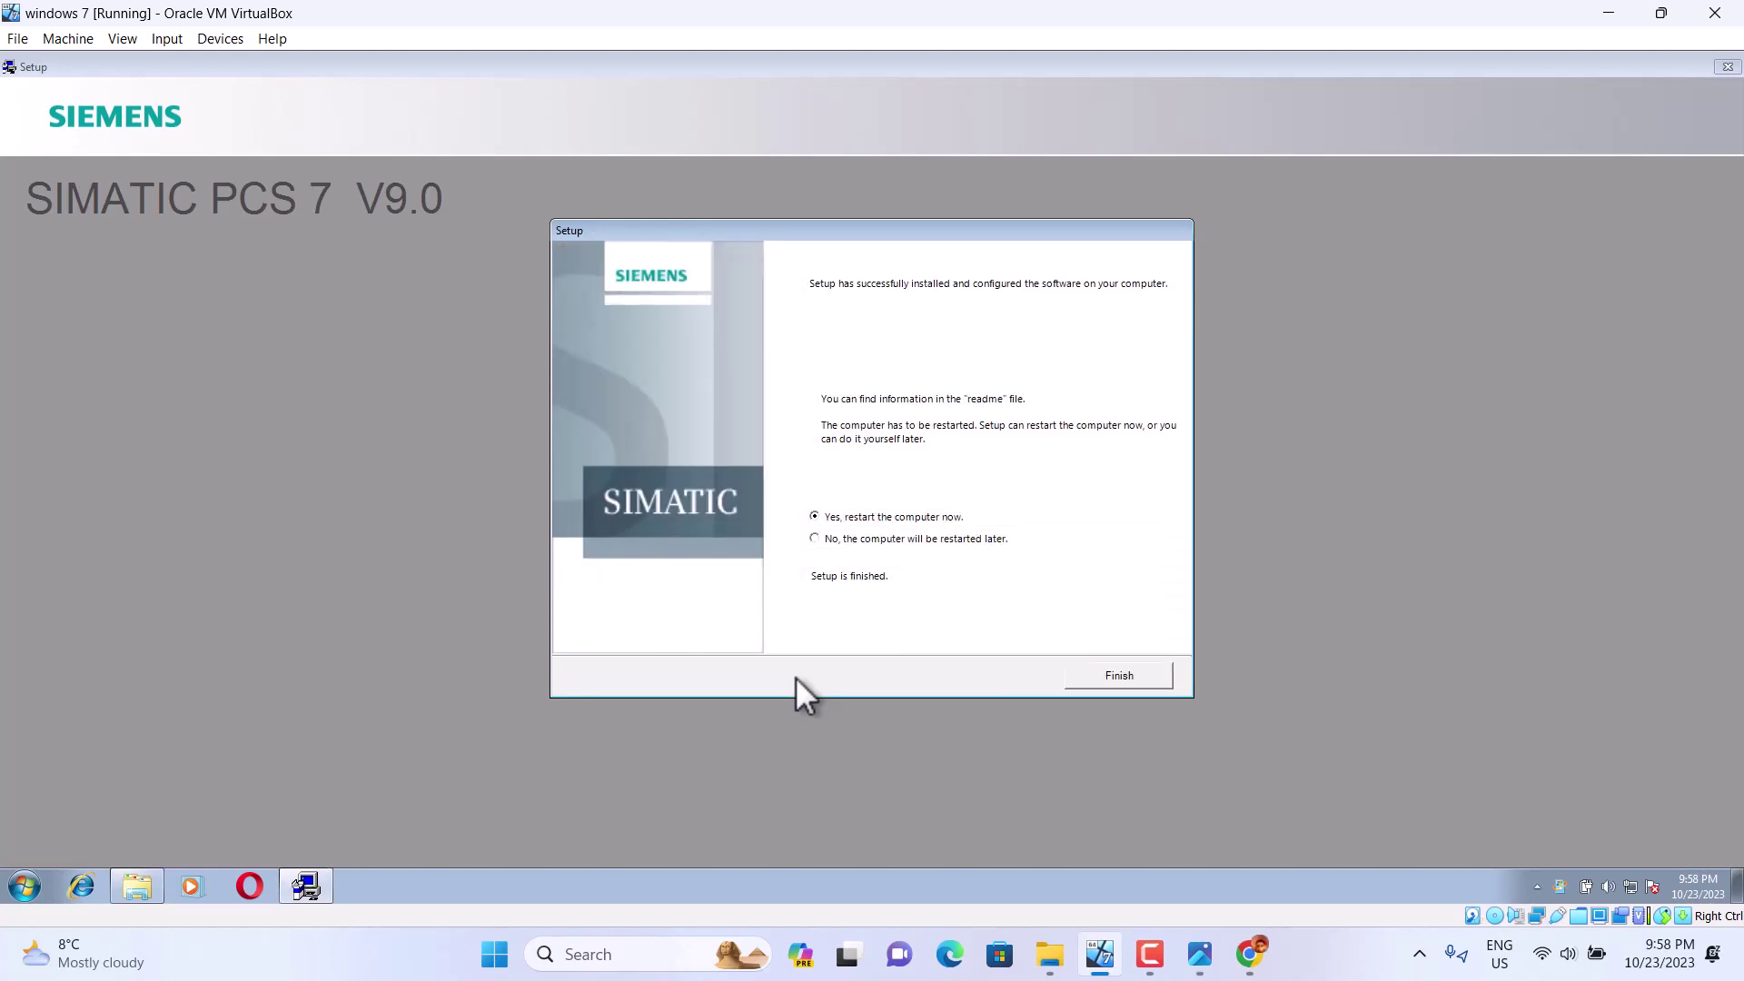
Step: Finish the completed setup with the restart option left selected
{"action": "left_click", "coordinate": [1119, 677]}
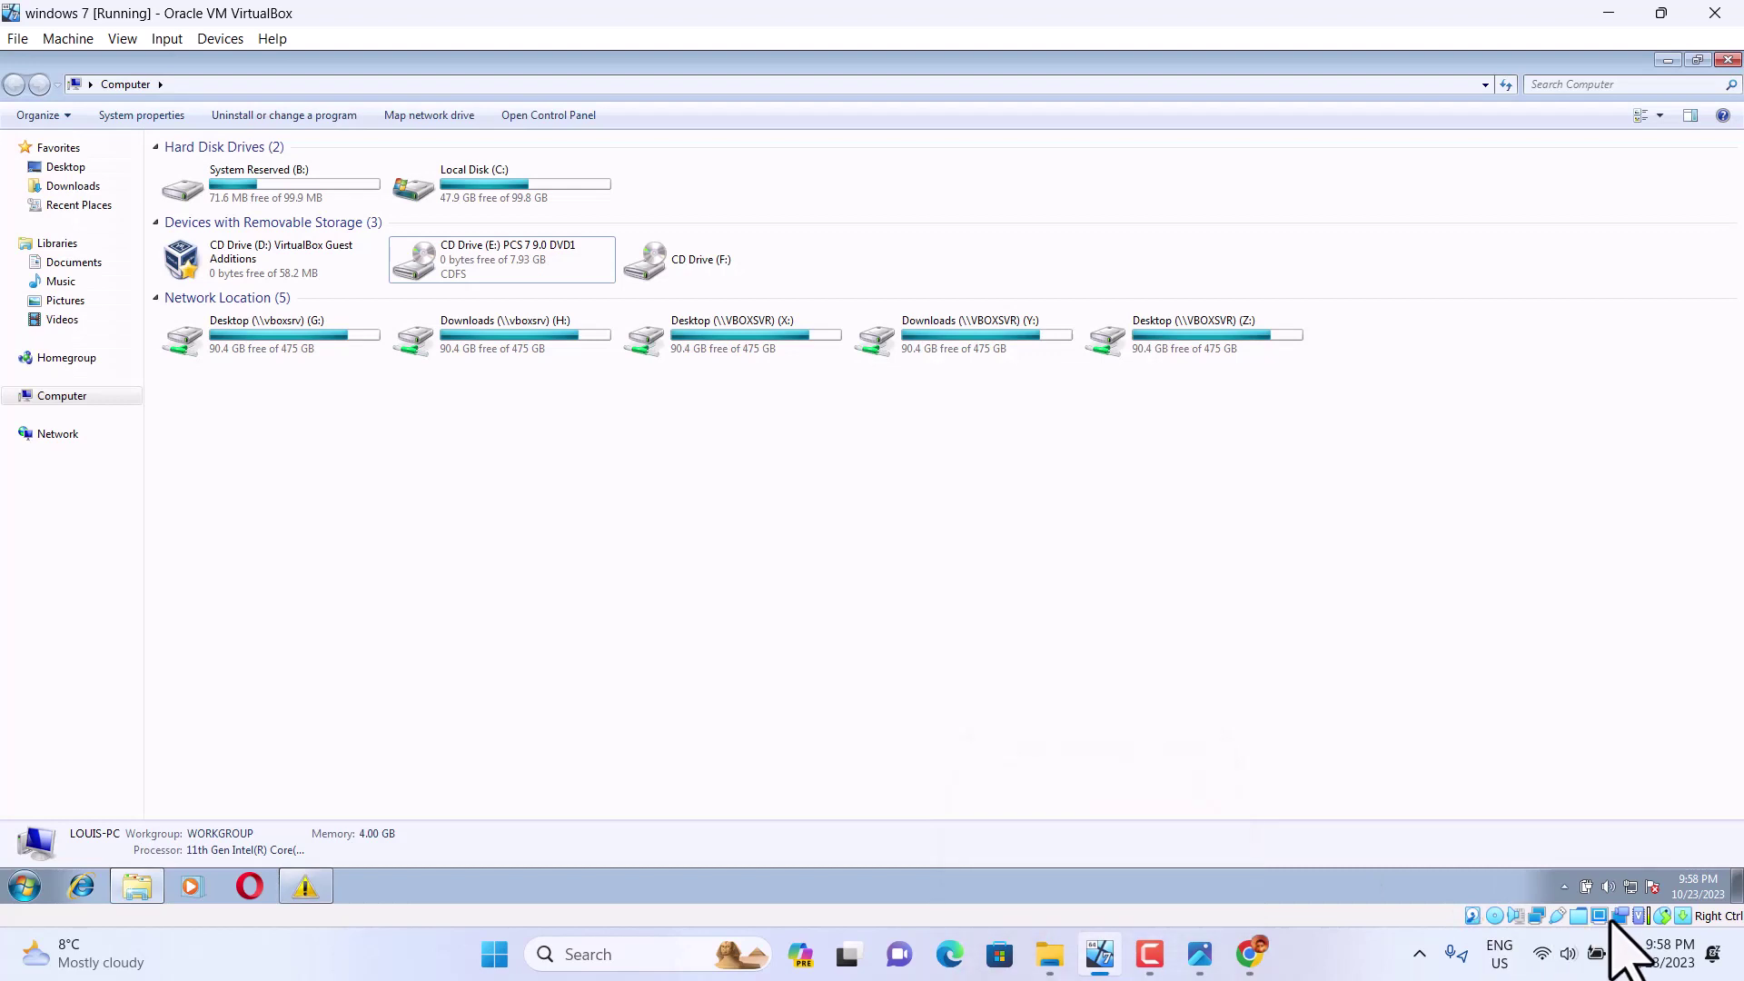